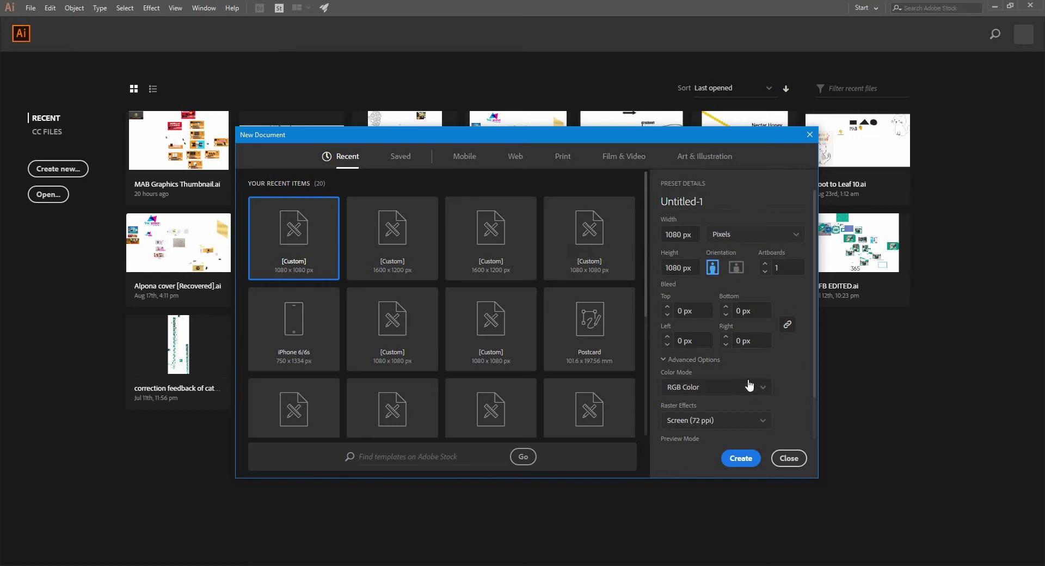
# Create a new 1080 × 1080 px RGB document at 72 ppi and collapse the Align panel.
pyautogui.click(741, 460)
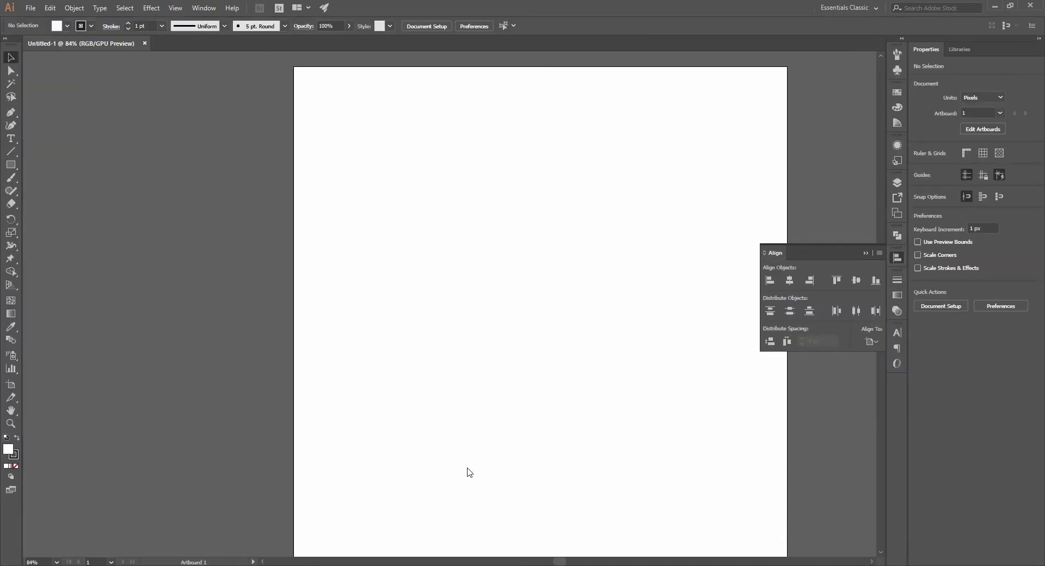
pyautogui.click(866, 251)
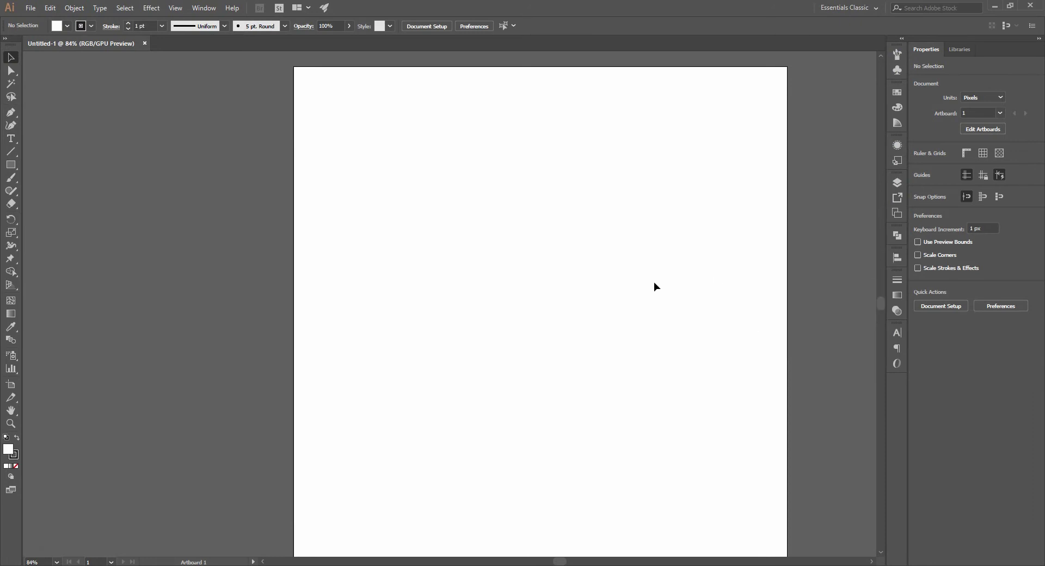
pyautogui.press('z')
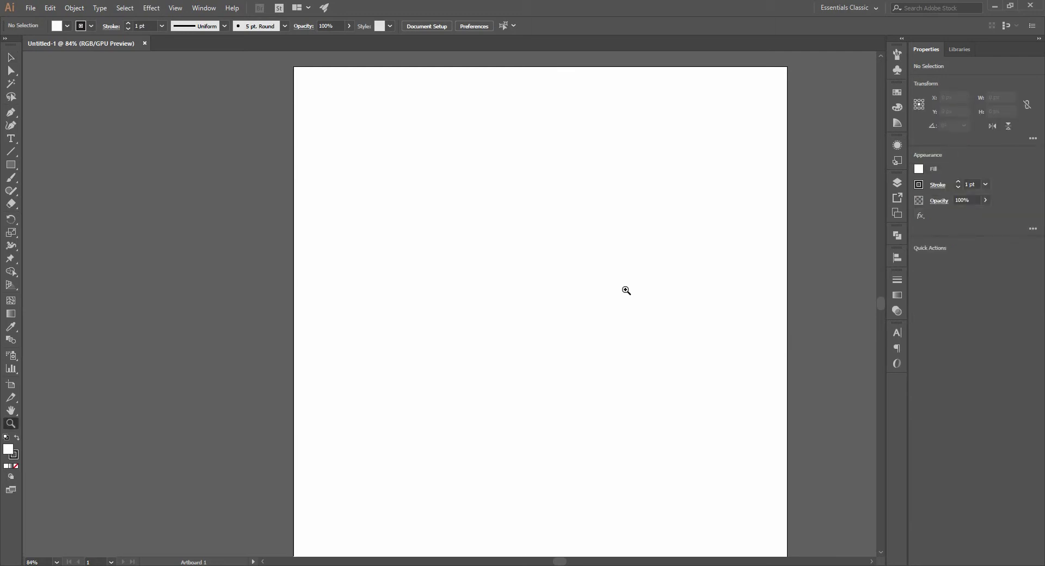
pyautogui.click(625, 289)
pyautogui.moveTo(590, 299); pyautogui.dragTo(424, 221)
pyautogui.click(424, 221)
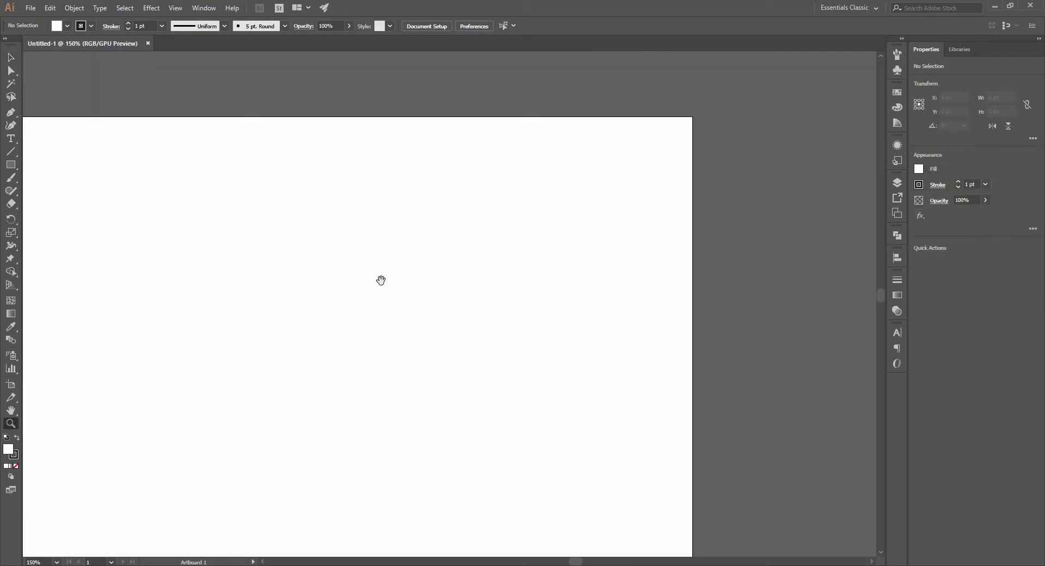
pyautogui.moveTo(550, 164); pyautogui.dragTo(569, 133)
pyautogui.moveTo(585, 238); pyautogui.dragTo(543, 209)
pyautogui.moveTo(439, 364); pyautogui.dragTo(547, 233)
pyautogui.moveTo(569, 298); pyautogui.dragTo(507, 281)
pyautogui.press('v')
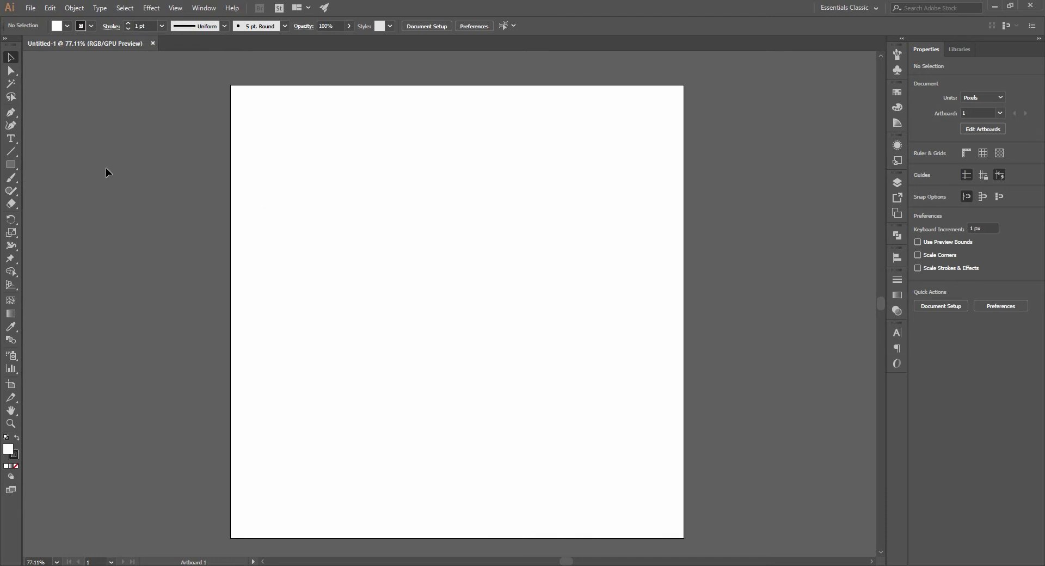
# Place a line of placeholder point text in the upper-left area of the artboard.
pyautogui.click(12, 140)
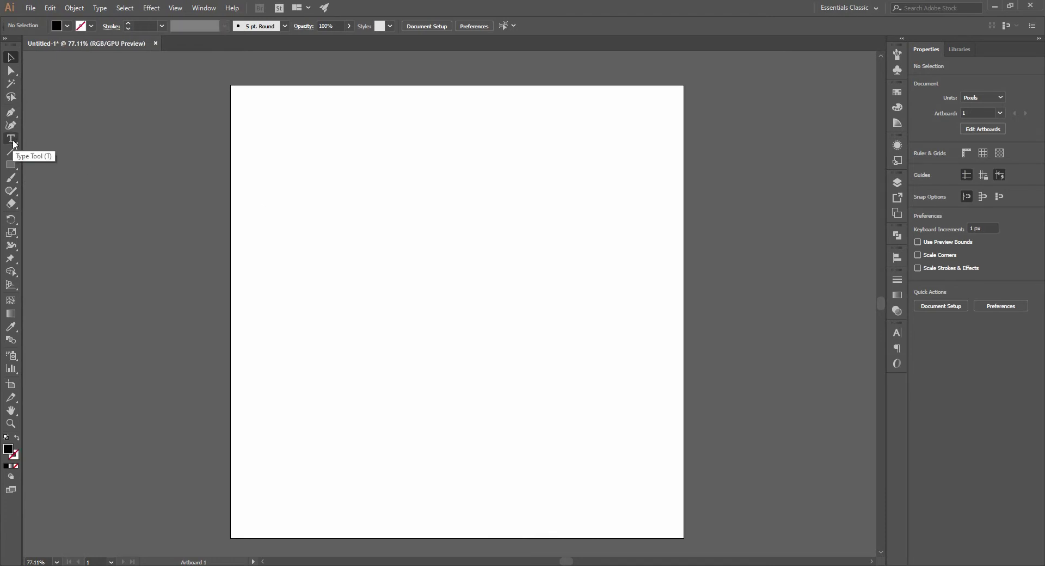
pyautogui.click(11, 140)
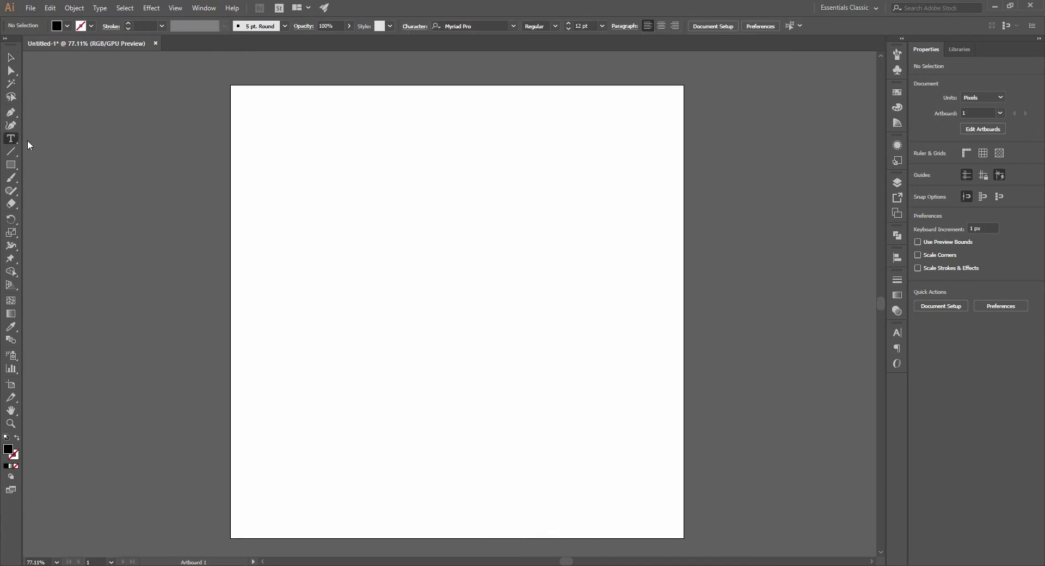
pyautogui.click(297, 146)
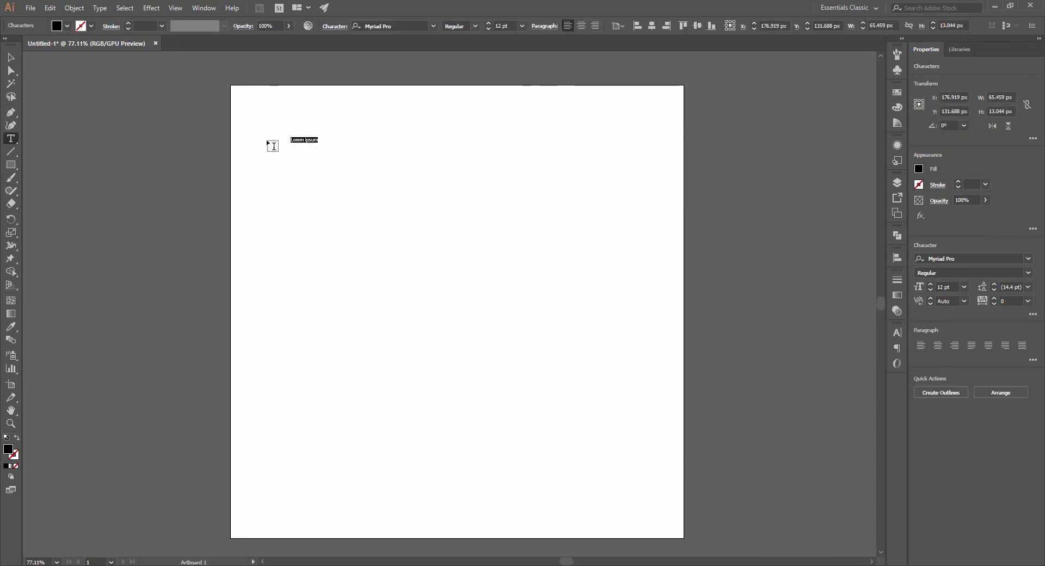
pyautogui.click(11, 58)
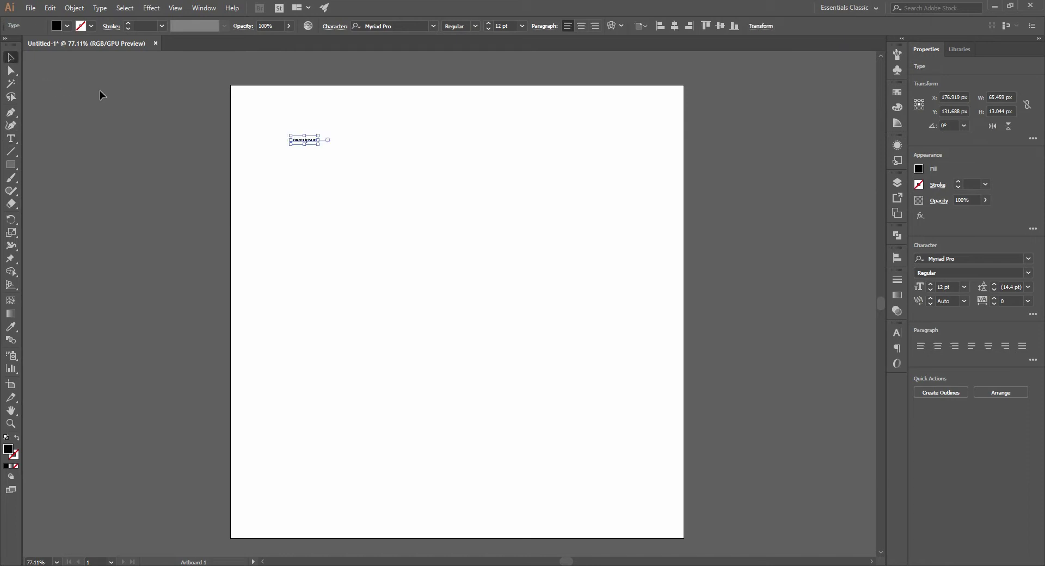
# Move the placeholder text slightly up and to the right, to about X 184 px, Y 114 px.
pyautogui.press('z')
pyautogui.moveTo(310, 154); pyautogui.dragTo(539, 255)
pyautogui.press('space')
pyautogui.moveTo(278, 133); pyautogui.dragTo(520, 343)
pyautogui.press('space')
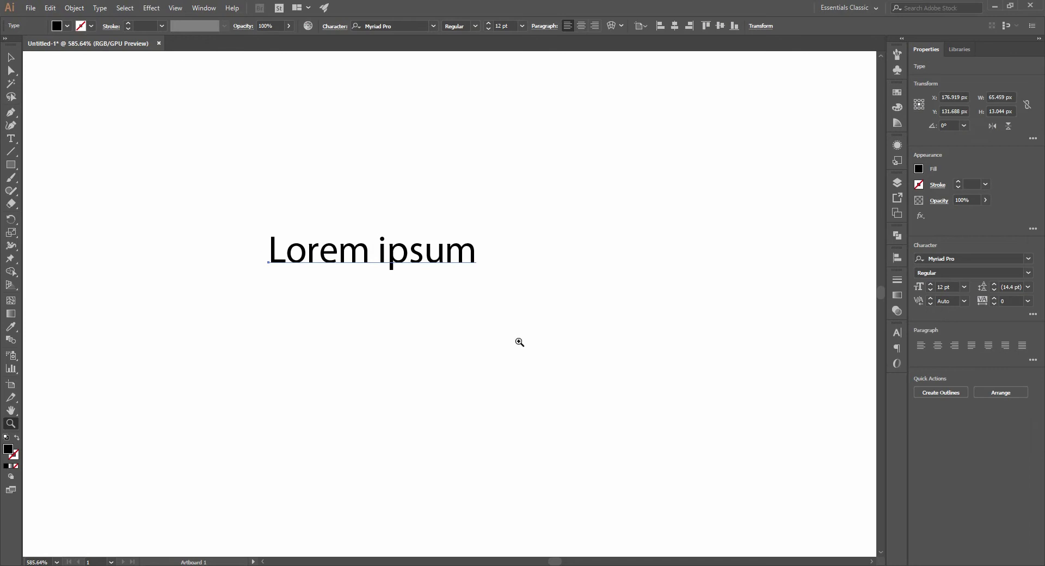
pyautogui.press('v')
pyautogui.click(215, 303)
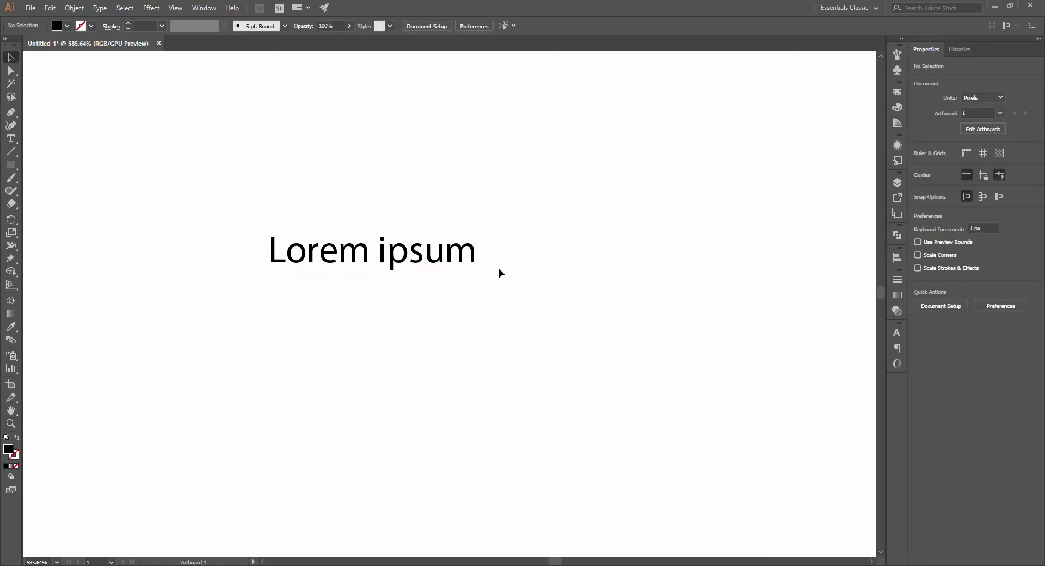
pyautogui.moveTo(472, 262); pyautogui.dragTo(495, 205)
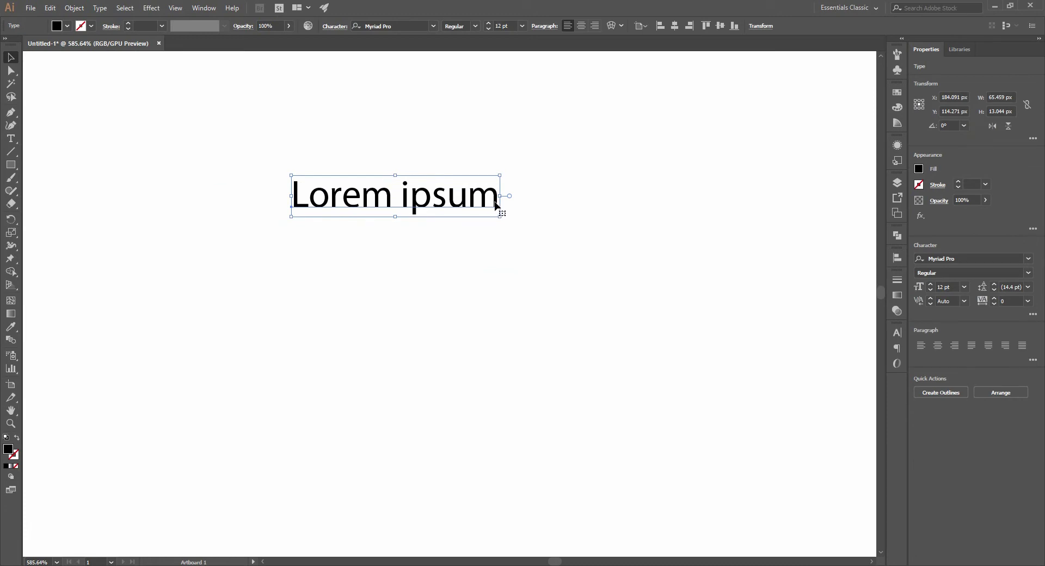
# Replace the placeholder text with "MAB Graphics" and shift it slightly up and left, to about X 175 px, Y 110 px.
pyautogui.doubleClick(495, 202)
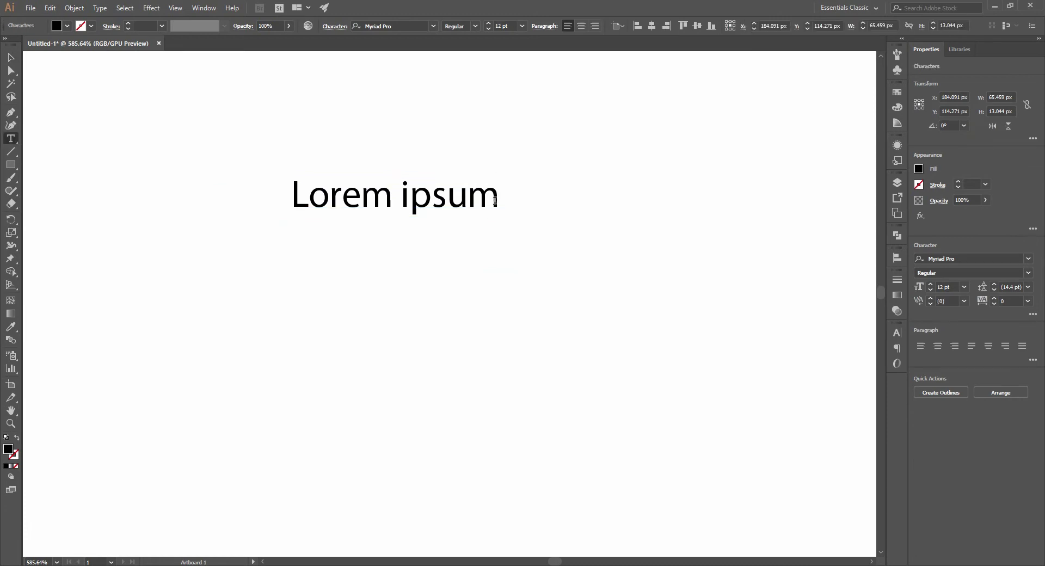
pyautogui.press('BackSpace')
pyautogui.press('BackSpace')
pyautogui.press('BackSpace')
pyautogui.press('BackSpace')
pyautogui.press('BackSpace')
pyautogui.press('BackSpace')
pyautogui.press('BackSpace')
pyautogui.press('BackSpace')
pyautogui.press('BackSpace')
pyautogui.press('BackSpace')
pyautogui.press('BackSpace')
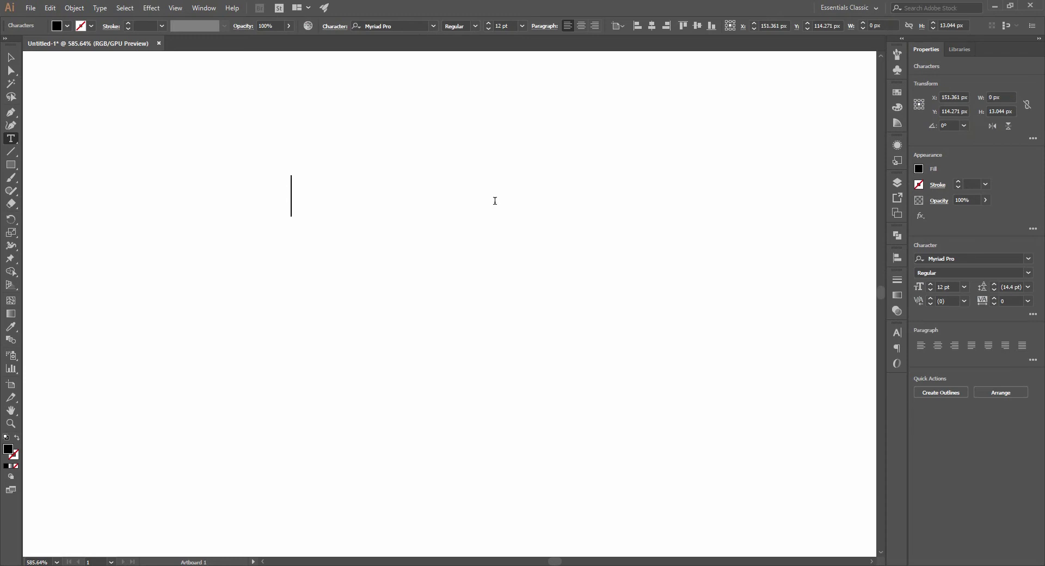
pyautogui.write('M')
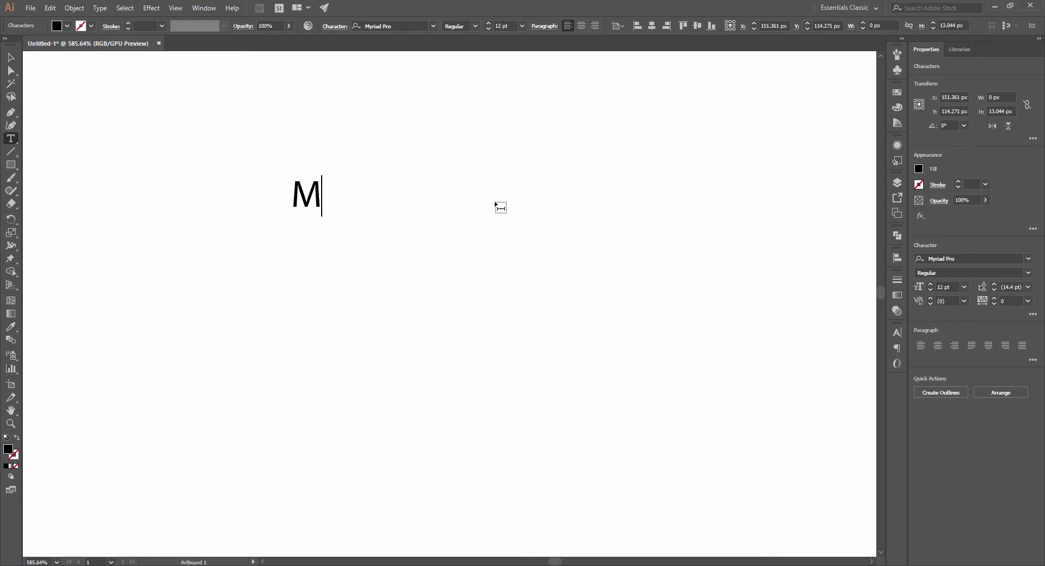
pyautogui.write('AB Graphics')
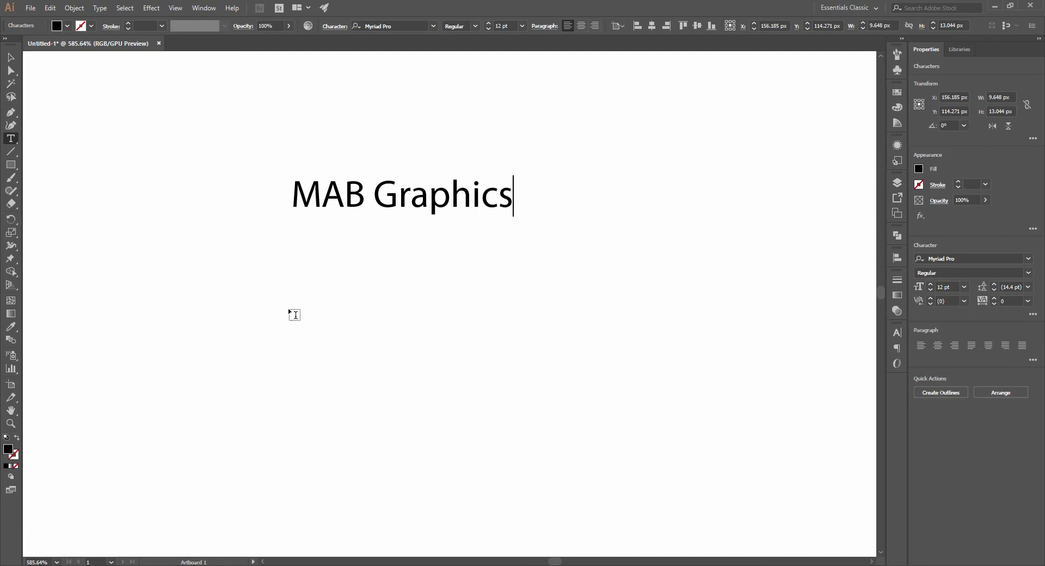
pyautogui.click(9, 56)
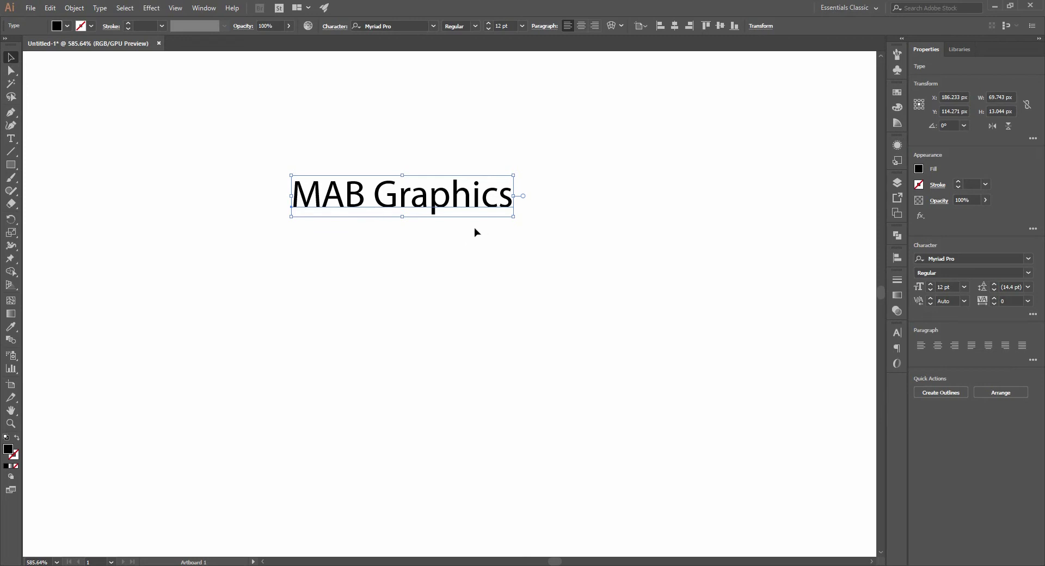
pyautogui.moveTo(432, 191); pyautogui.dragTo(375, 185)
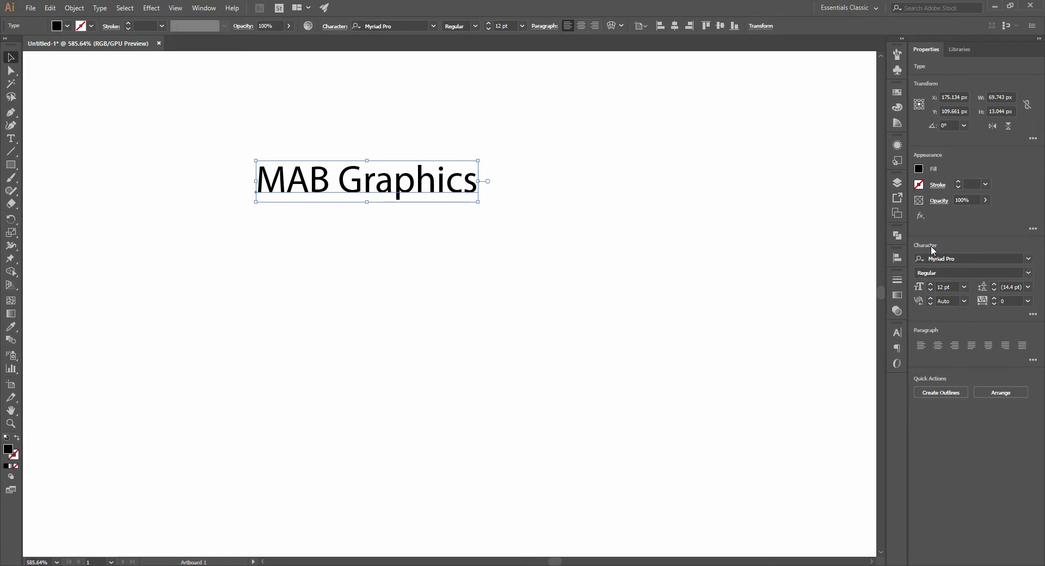
# Look through the available font families and font styles for the "MAB Graphics" text.
pyautogui.click(1029, 260)
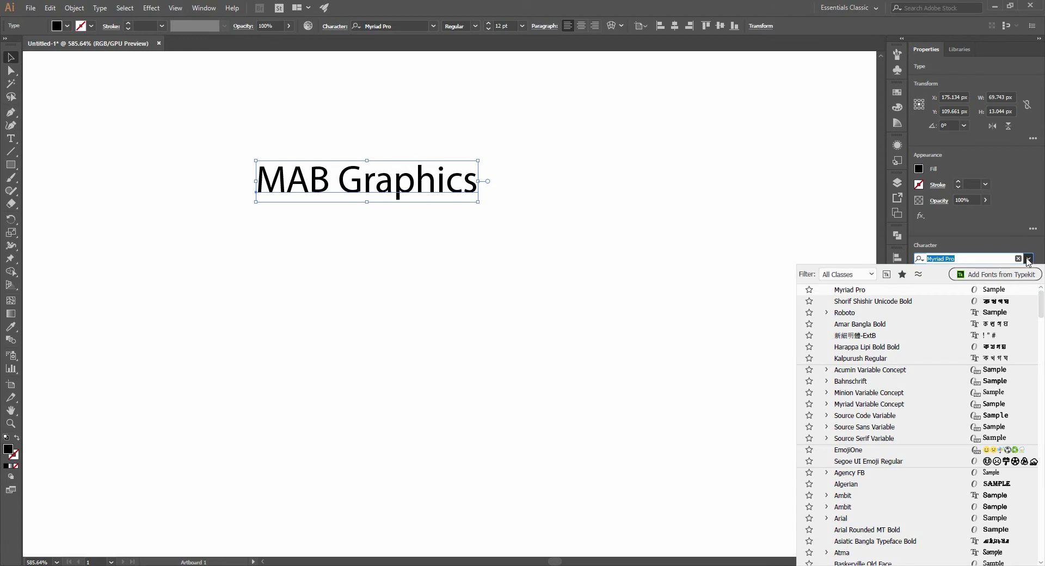
pyautogui.scroll(-20, 956, 363)
pyautogui.scroll(-20, 957, 364)
pyautogui.scroll(20, 956, 375)
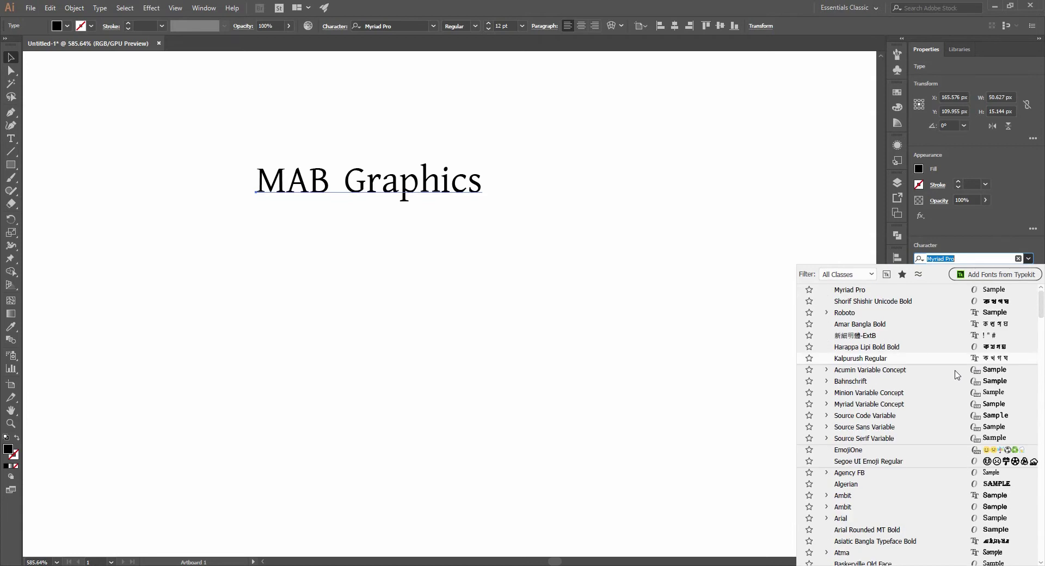
pyautogui.click(1028, 258)
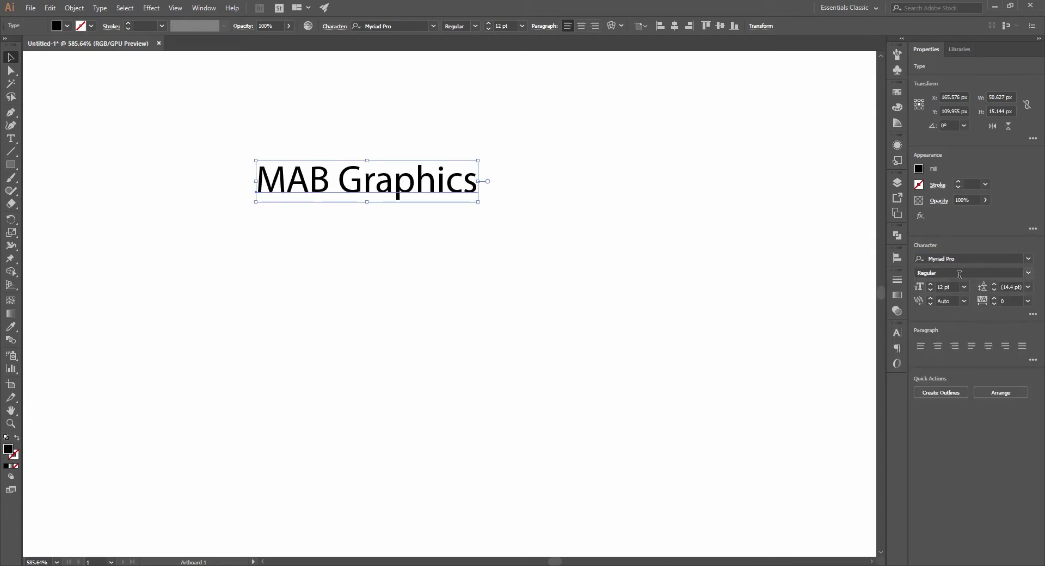
pyautogui.click(1028, 273)
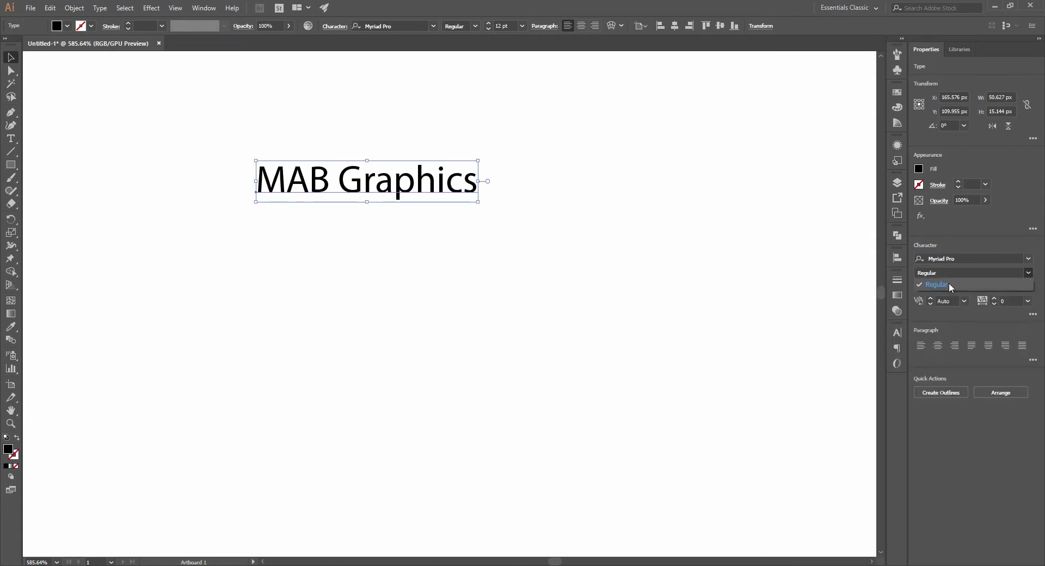
pyautogui.click(1028, 275)
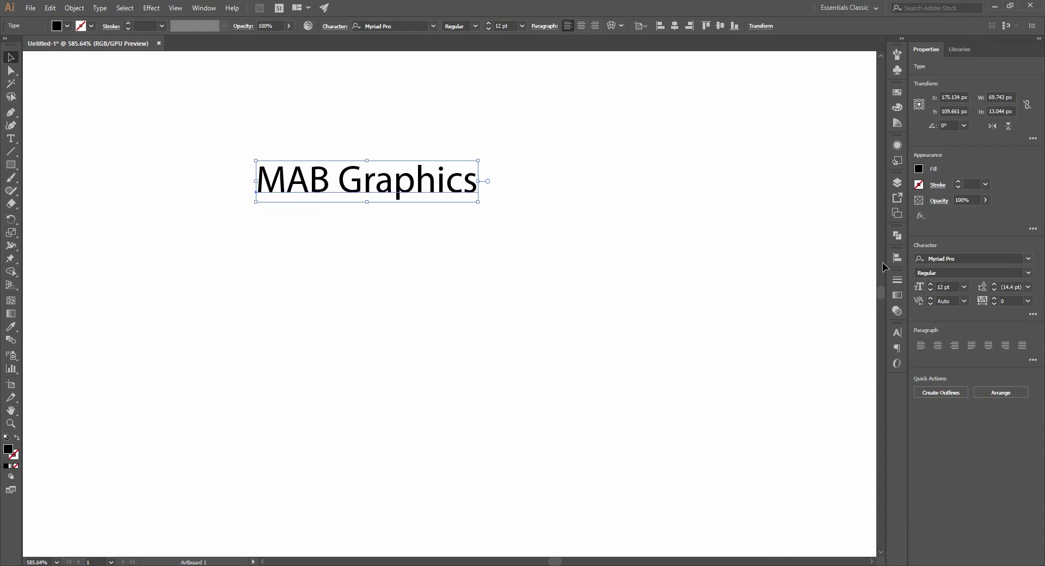
# Set the "MAB Graphics" text's font to Roboto Thin and review the styles available for the family.
pyautogui.click(973, 259)
pyautogui.press('BackSpace')
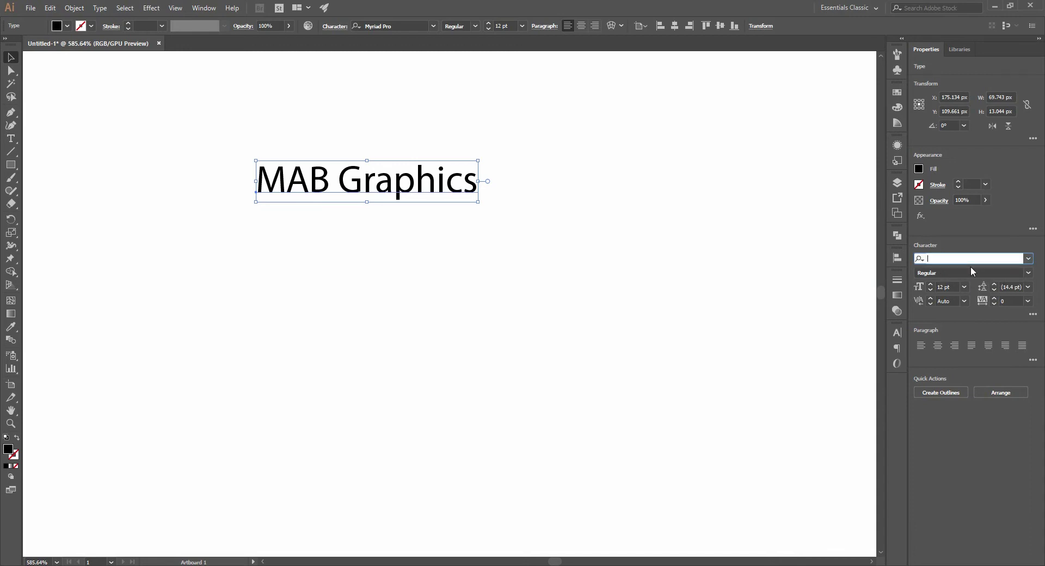
pyautogui.write('ro')
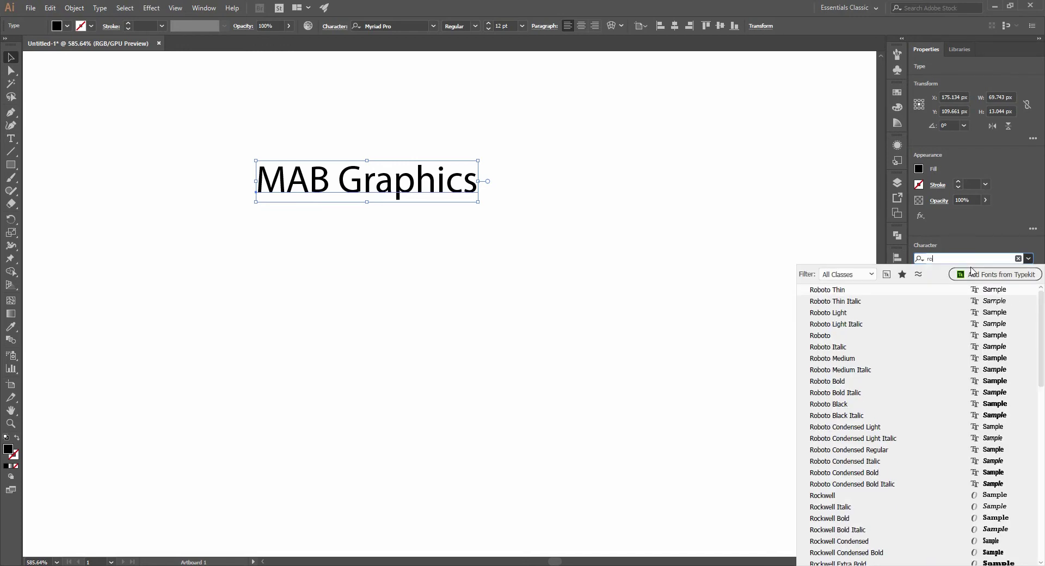
pyautogui.write('b')
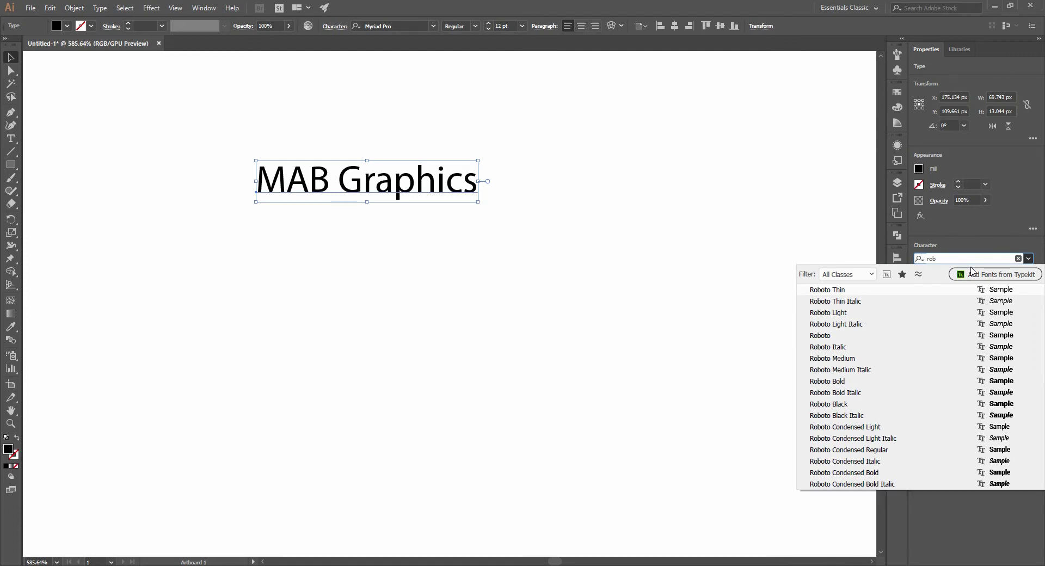
pyautogui.click(834, 291)
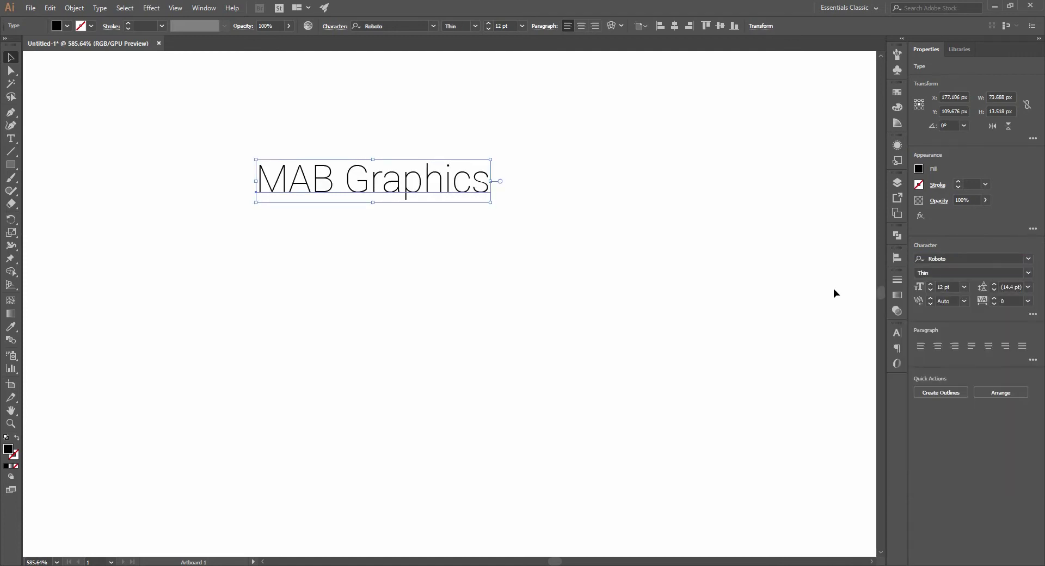
pyautogui.click(1028, 273)
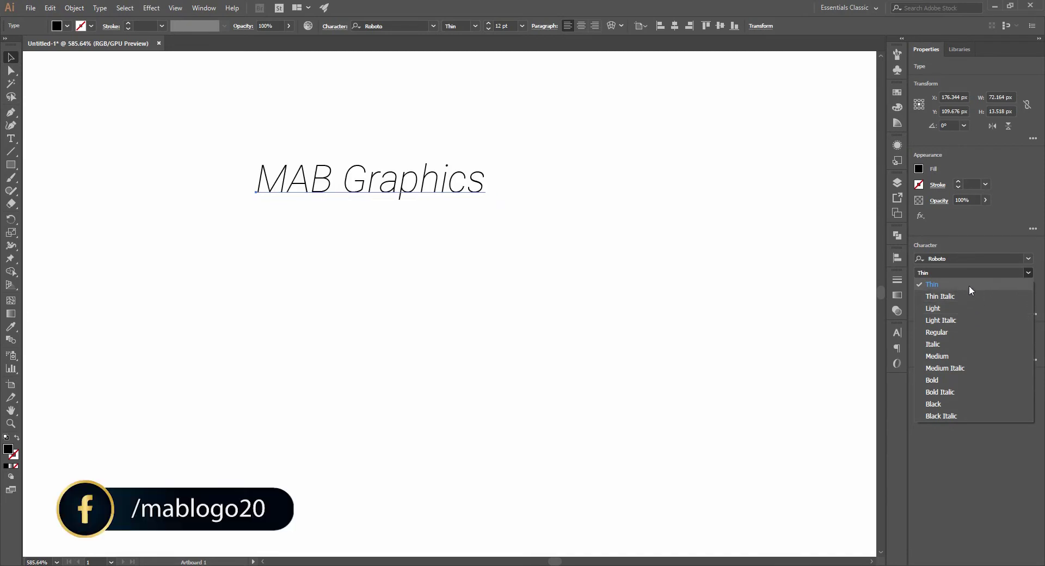
pyautogui.click(1039, 258)
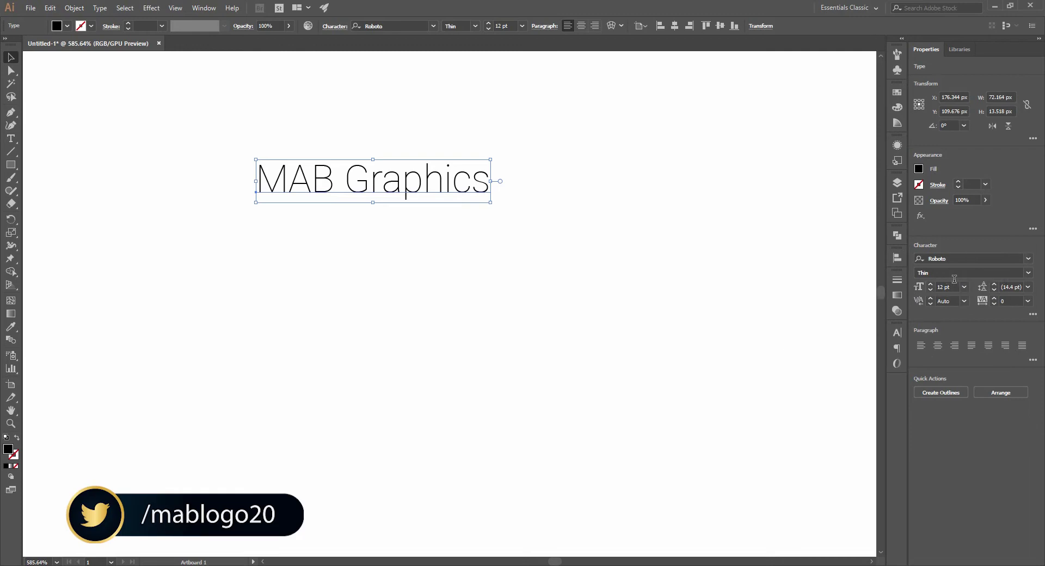
# Increase the text's font size in steps, and reduce it again to 11 pt.
pyautogui.click(930, 284)
pyautogui.click(929, 284)
pyautogui.click(929, 284)
pyautogui.click(929, 284)
pyautogui.click(929, 284)
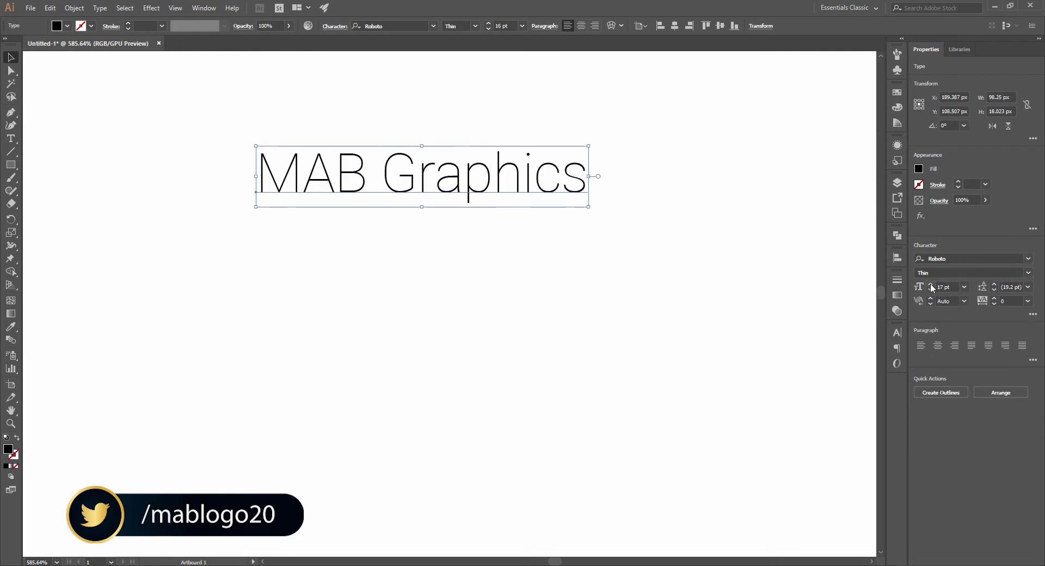
pyautogui.click(929, 284)
pyautogui.click(929, 284)
pyautogui.click(929, 284)
pyautogui.click(929, 290)
pyautogui.click(930, 290)
pyautogui.click(930, 290)
pyautogui.click(930, 290)
pyautogui.click(930, 290)
pyautogui.click(930, 290)
pyautogui.click(930, 290)
pyautogui.click(929, 290)
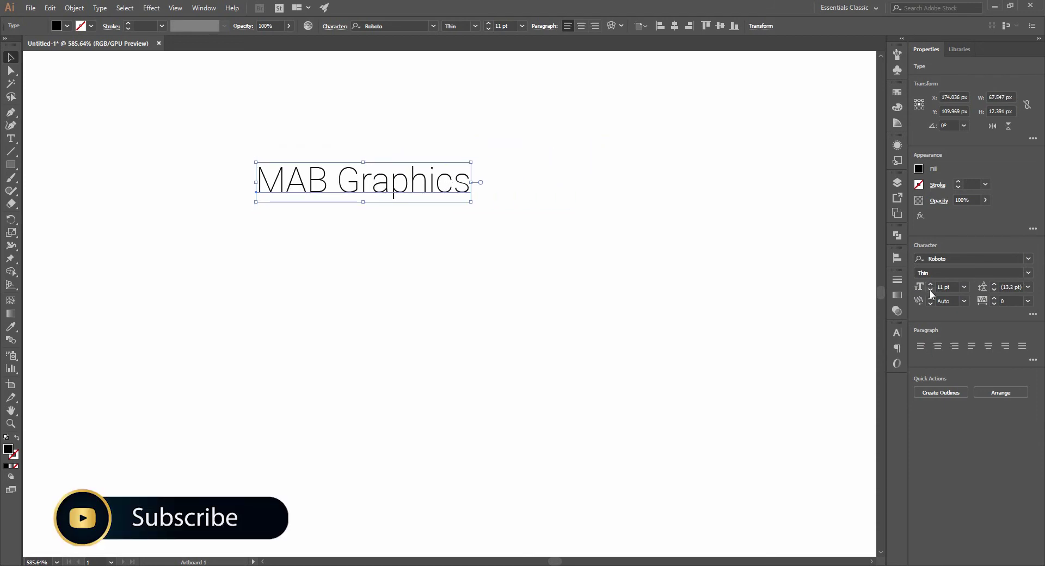
# Set the font style of the "MAB Graphics" text to Medium.
pyautogui.click(1028, 273)
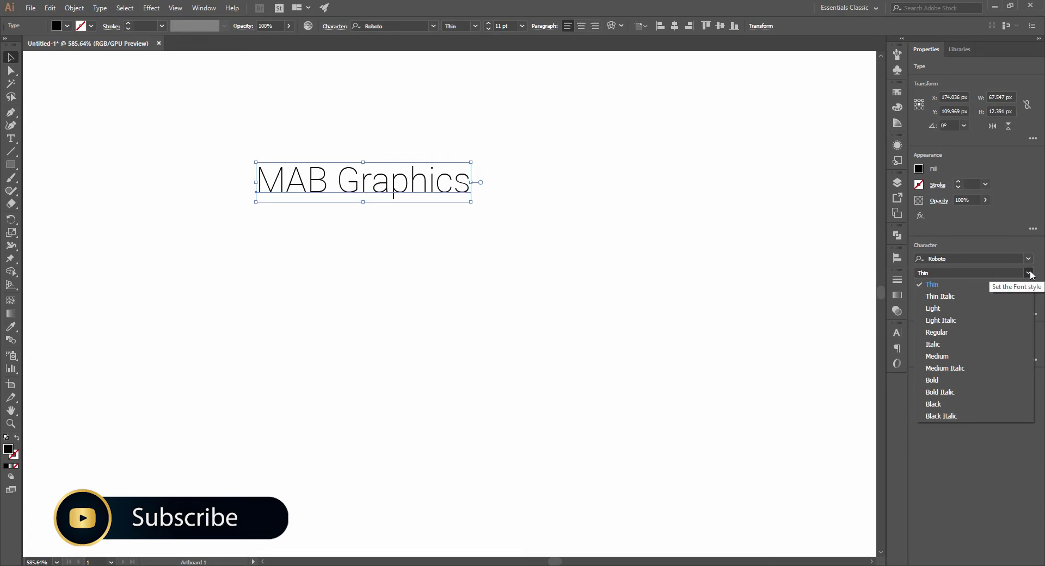
pyautogui.click(938, 357)
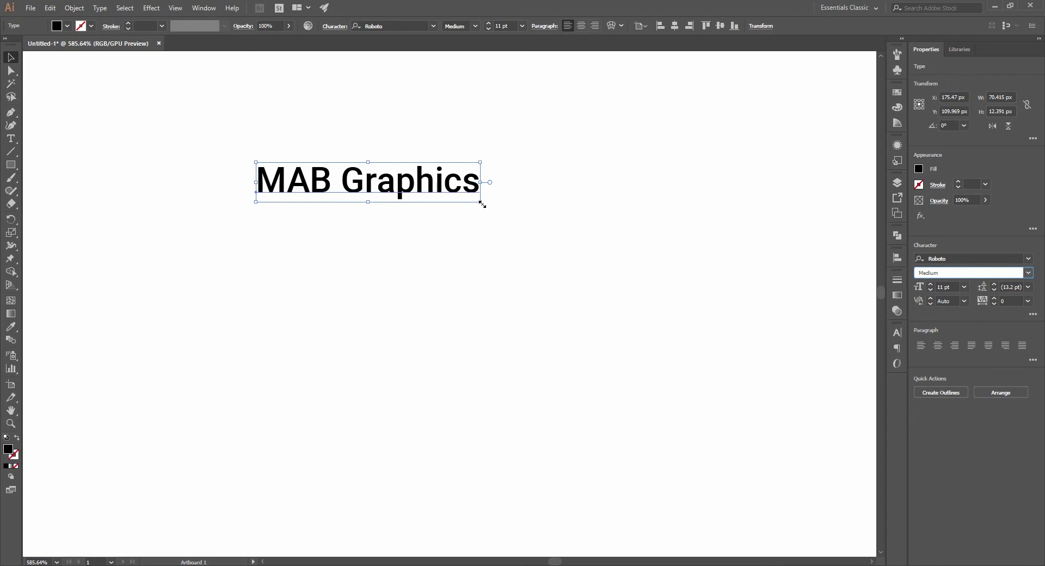
# Scale the "MAB Graphics" text up proportionally to about 201 px wide (31.41 pt) and reposition it at about X 192 px, Y 118 px.
pyautogui.moveTo(482, 204); pyautogui.dragTo(771, 433)
pyautogui.moveTo(586, 222); pyautogui.dragTo(465, 211)
pyautogui.moveTo(654, 246); pyautogui.dragTo(781, 268)
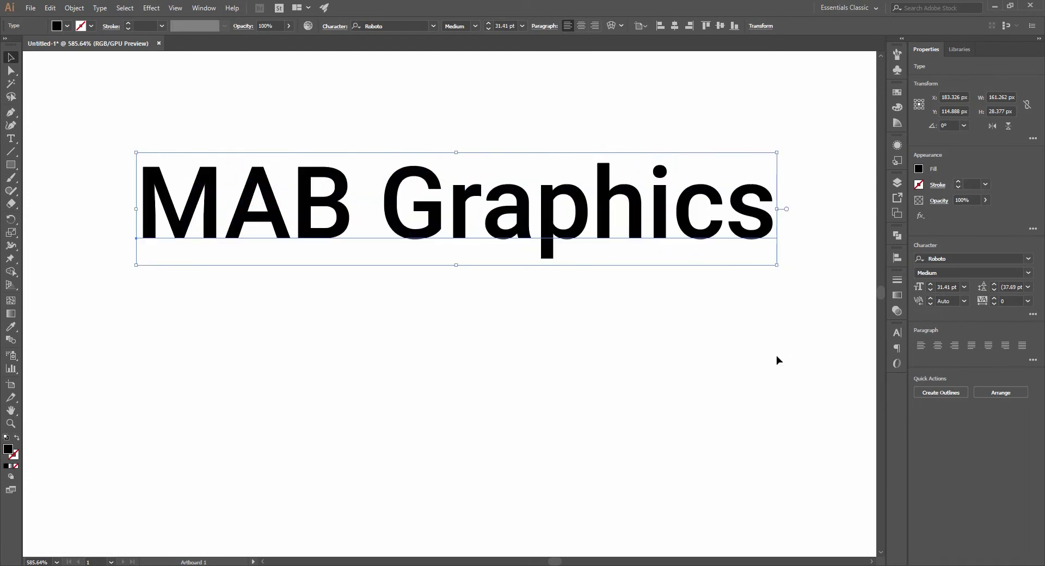
pyautogui.moveTo(552, 254)
pyautogui.mouseDown()
pyautogui.moveTo(583, 261)
pyautogui.moveTo(578, 240)
pyautogui.moveTo(546, 243)
pyautogui.mouseUp()
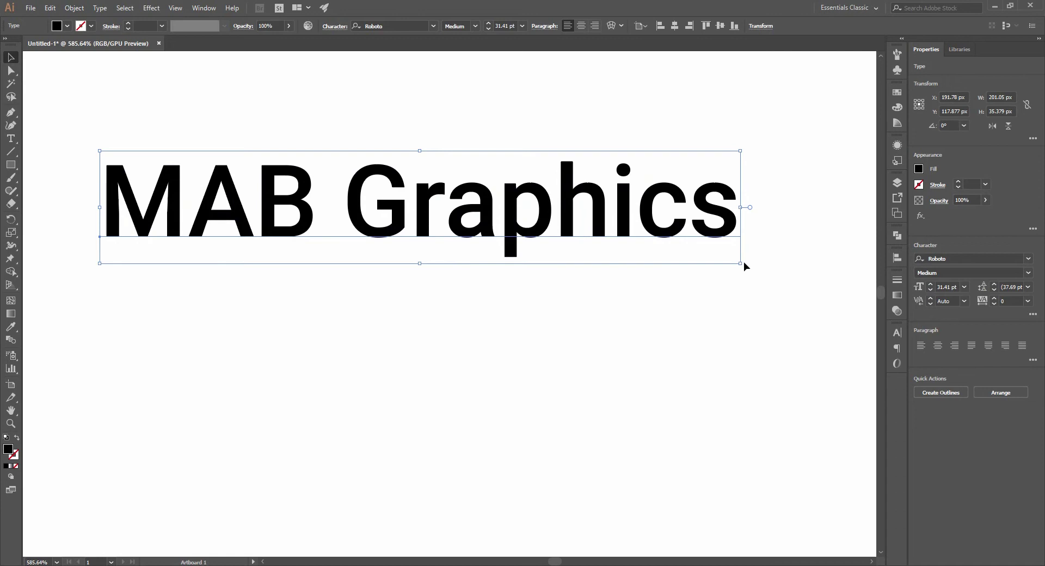
# Scale the "MAB Graphics" text down proportionally to about 74 px wide (11.64 pt) and move it to about X 179 px, Y 113 px.
pyautogui.moveTo(737, 263); pyautogui.dragTo(337, 193)
pyautogui.click(520, 178)
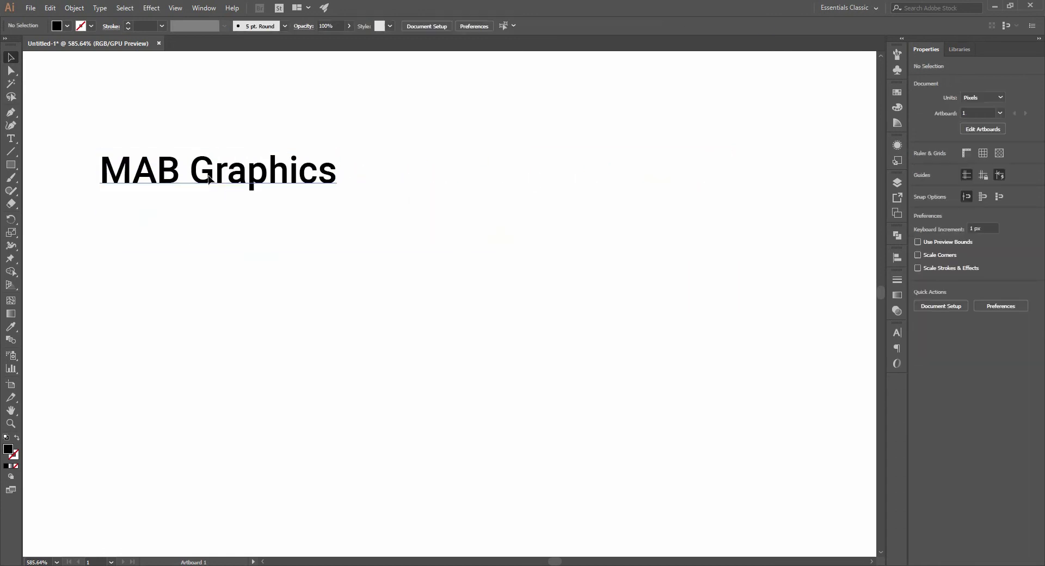
pyautogui.moveTo(209, 177); pyautogui.dragTo(370, 197)
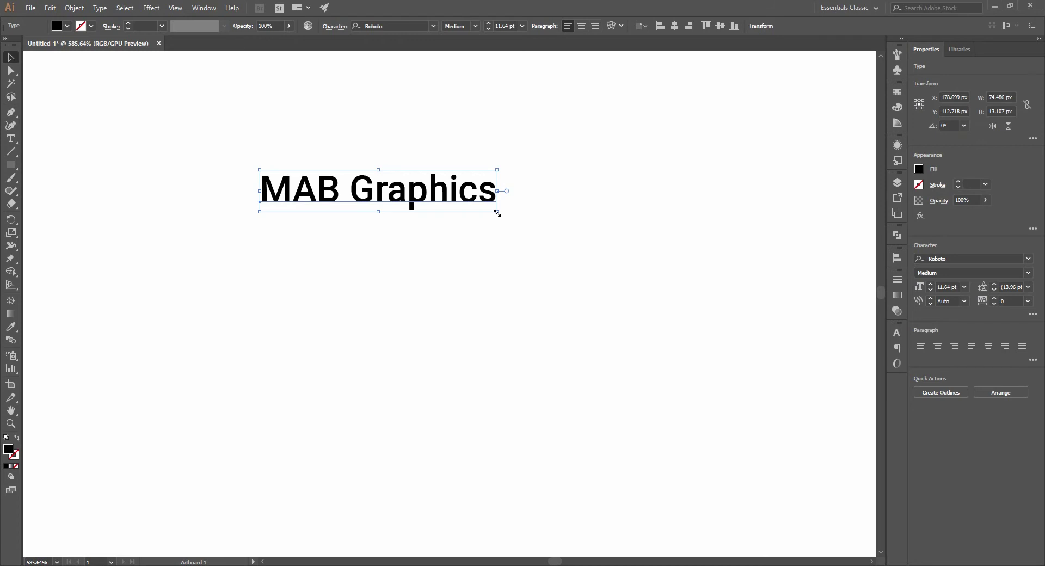
# Try to scale the "MAB Graphics" text non-proportionally to 16.79 pt, and undo the scaling.
pyautogui.moveTo(497, 213); pyautogui.dragTo(512, 233)
pyautogui.rightClick(559, 191)
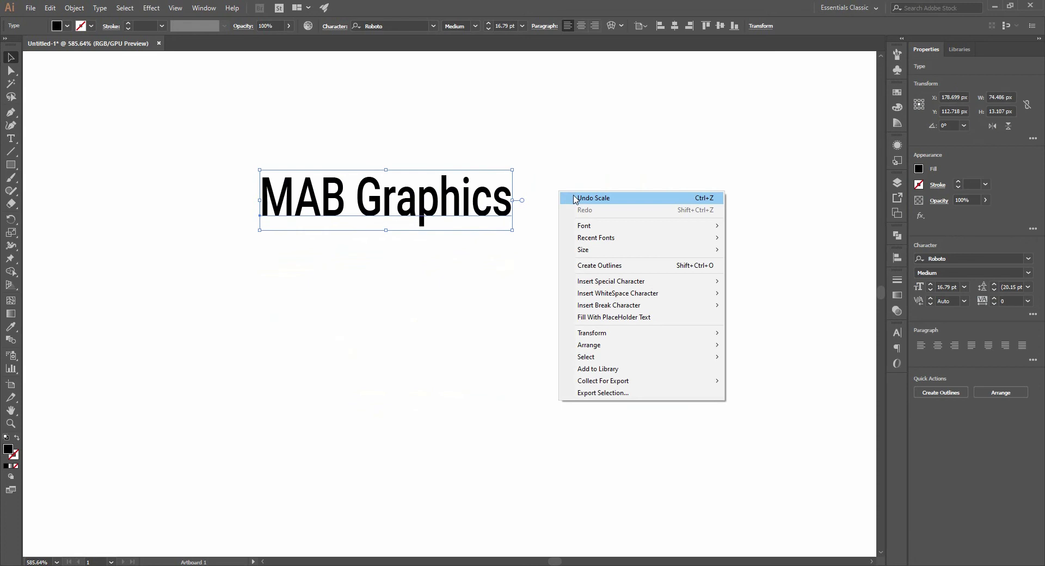
pyautogui.click(572, 195)
pyautogui.click(545, 197)
pyautogui.click(474, 204)
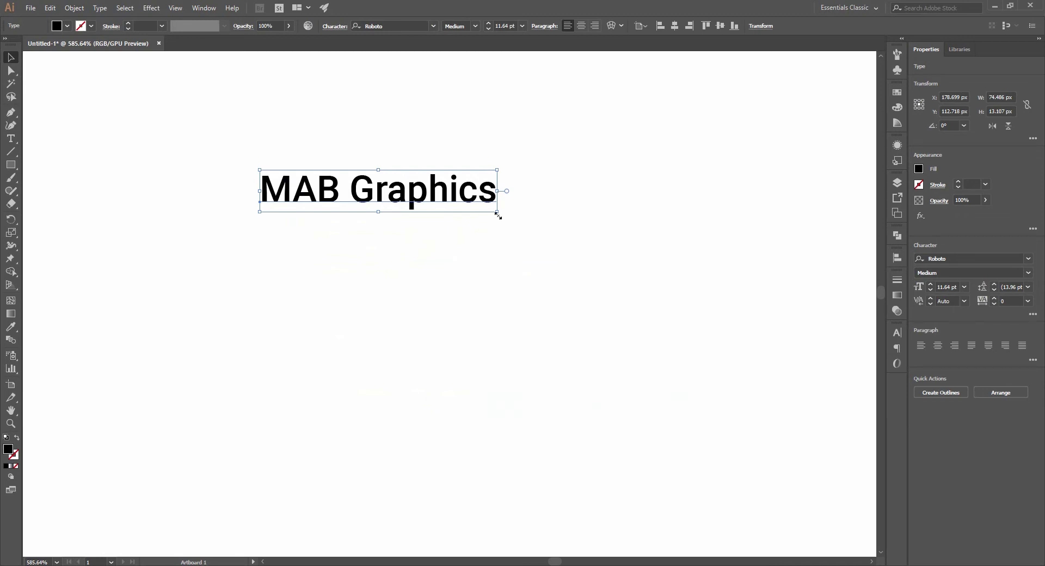
# Stretch the "MAB Graphics" text non-proportionally to about 155 px wide and 75 px high.
pyautogui.moveTo(498, 192); pyautogui.dragTo(755, 202)
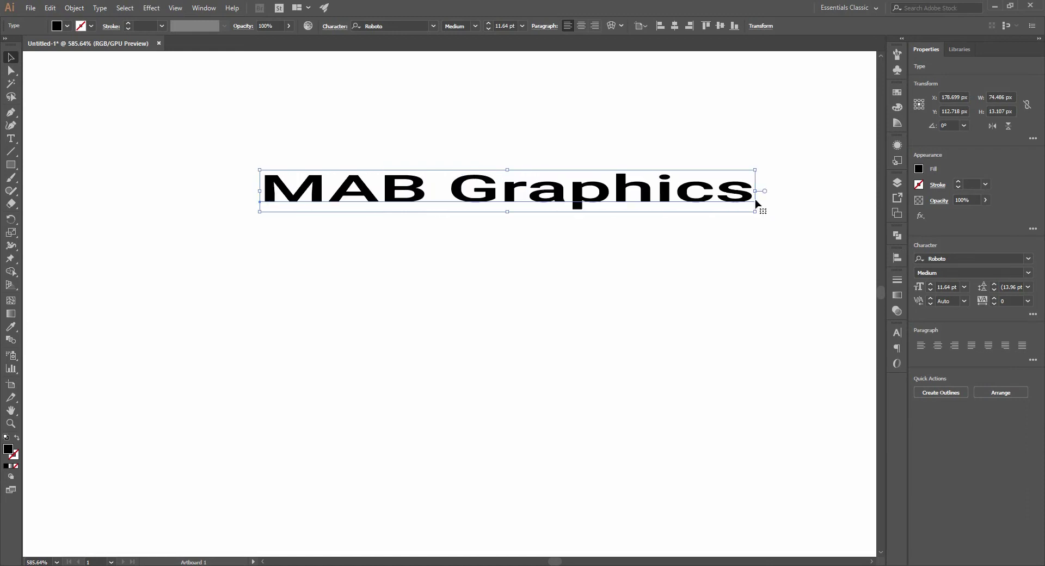
pyautogui.moveTo(507, 170); pyautogui.dragTo(498, 98)
pyautogui.moveTo(506, 214); pyautogui.dragTo(506, 334)
# Undo the last three scalings of the "MAB Graphics" text.
pyautogui.rightClick(800, 177)
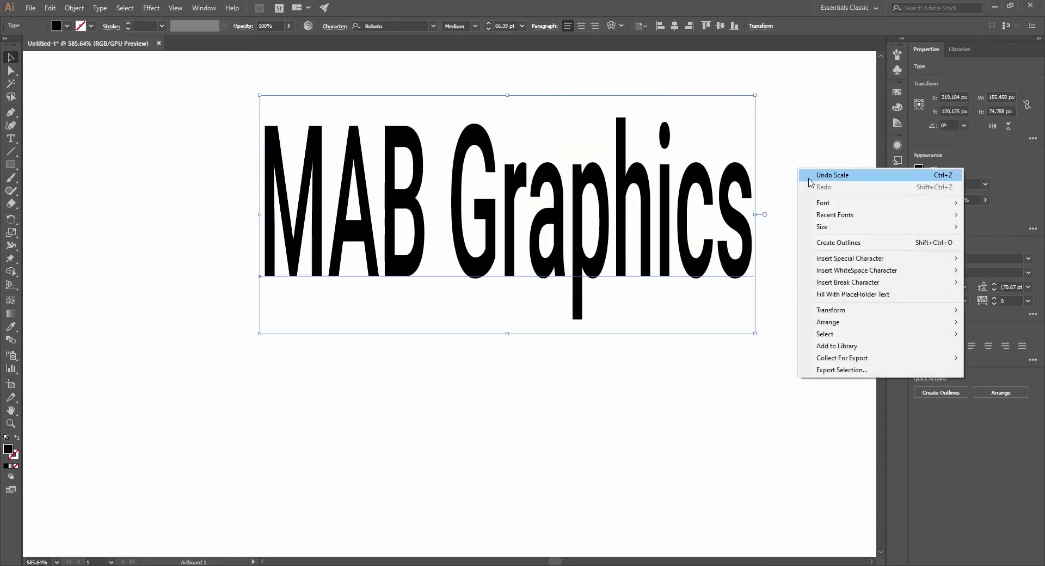
pyautogui.click(810, 175)
pyautogui.rightClick(793, 161)
pyautogui.click(808, 168)
pyautogui.rightClick(783, 151)
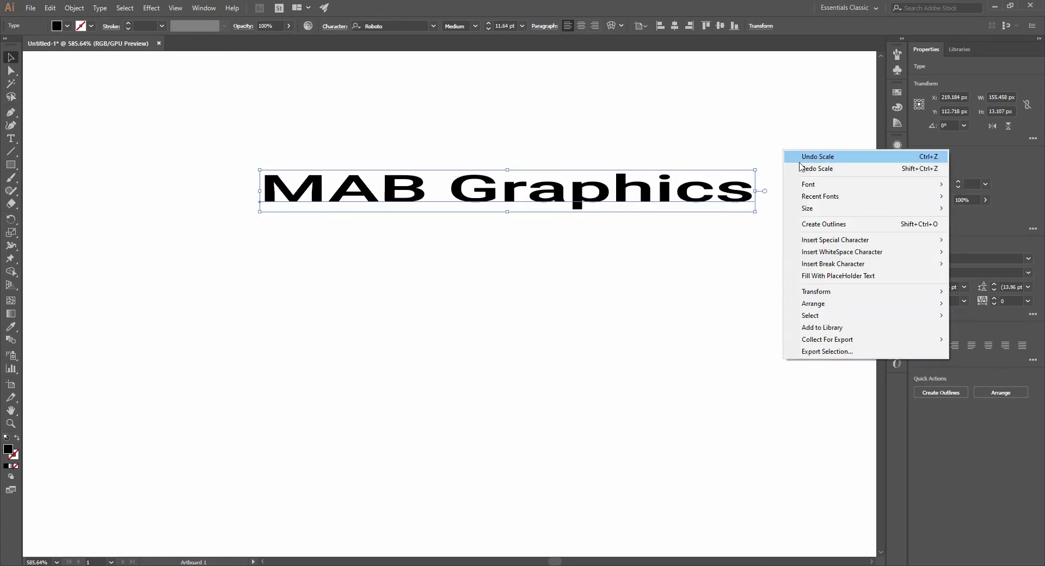
pyautogui.click(800, 159)
pyautogui.click(474, 229)
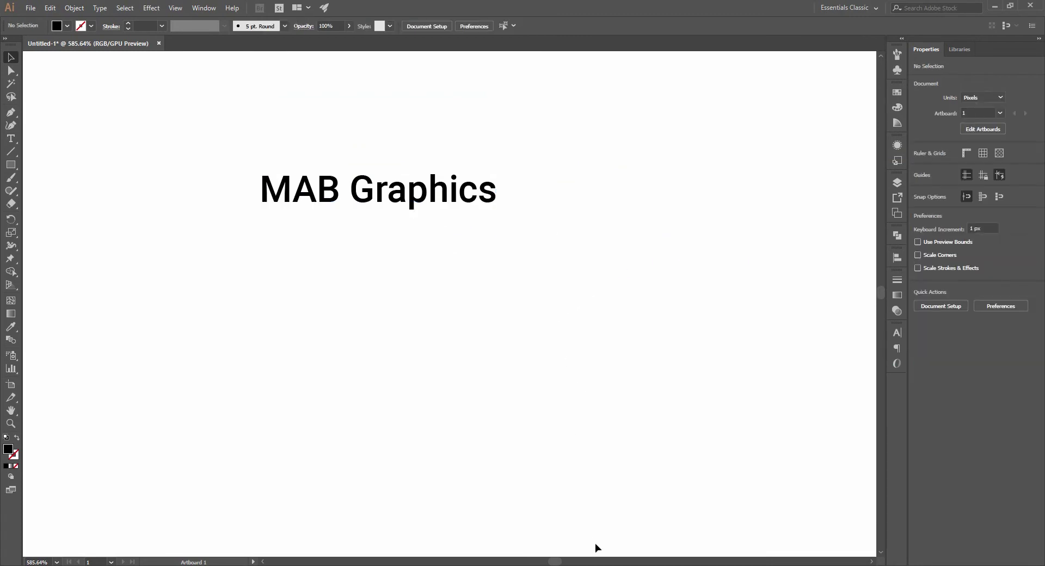
# Move the "MAB Graphics" text to about X 160 px, Y 114 px and append "logo design" to it.
pyautogui.click(324, 188)
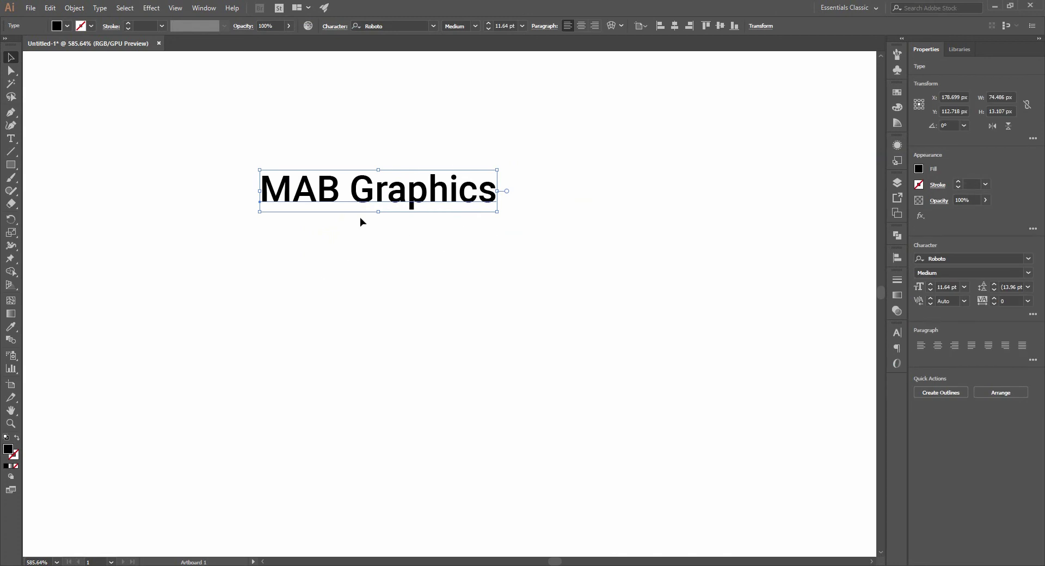
pyautogui.moveTo(348, 197); pyautogui.dragTo(314, 203)
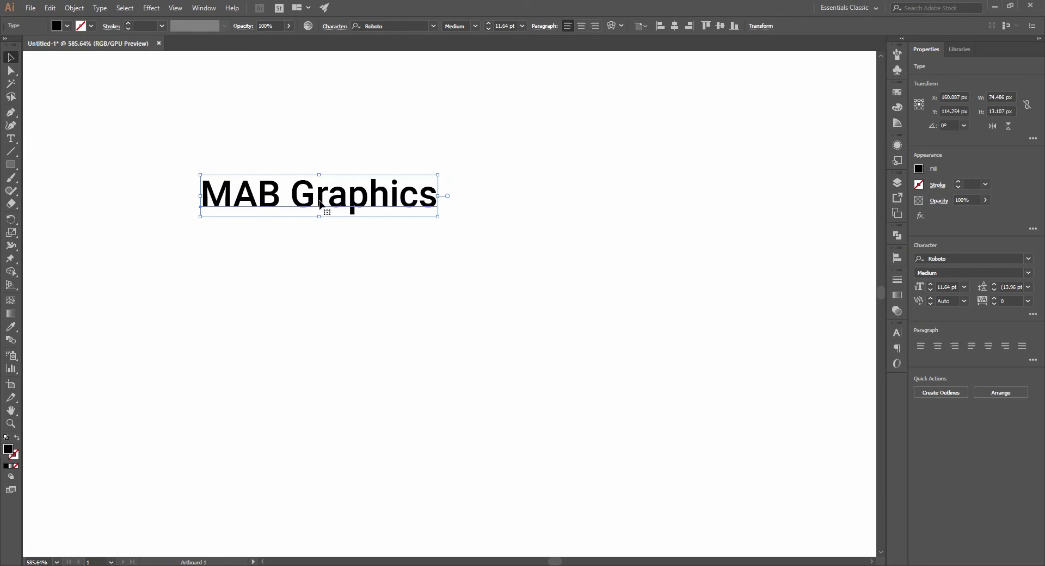
pyautogui.doubleClick(434, 206)
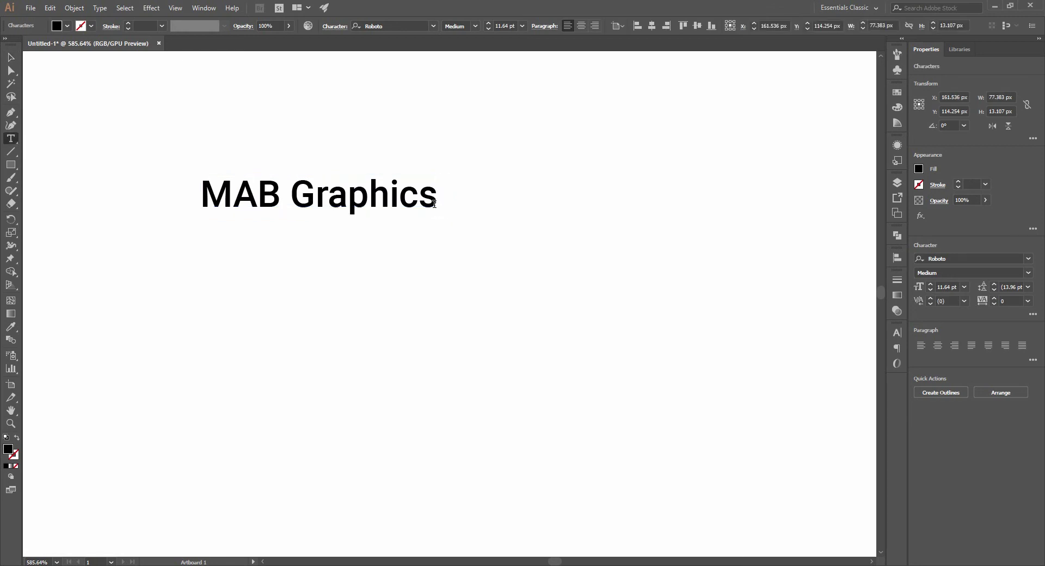
pyautogui.press('BackSpace')
pyautogui.write('j')
pyautogui.press('BackSpace')
pyautogui.write('logo design')
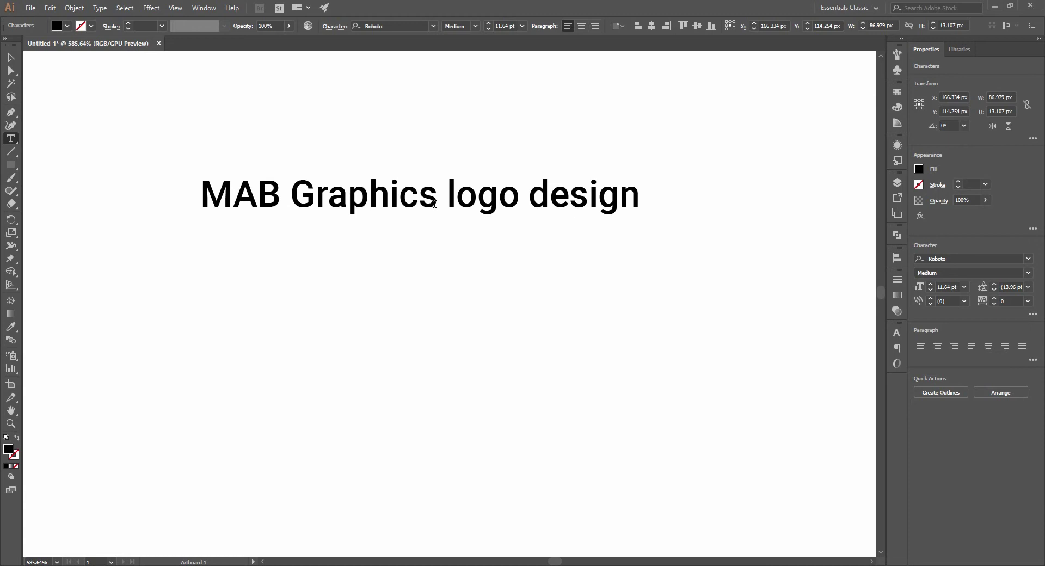
# Extend the text with "dfgadasf" and add two more lines reading "adadghghj" and "sdfghdfghgh".
pyautogui.write(' dfga')
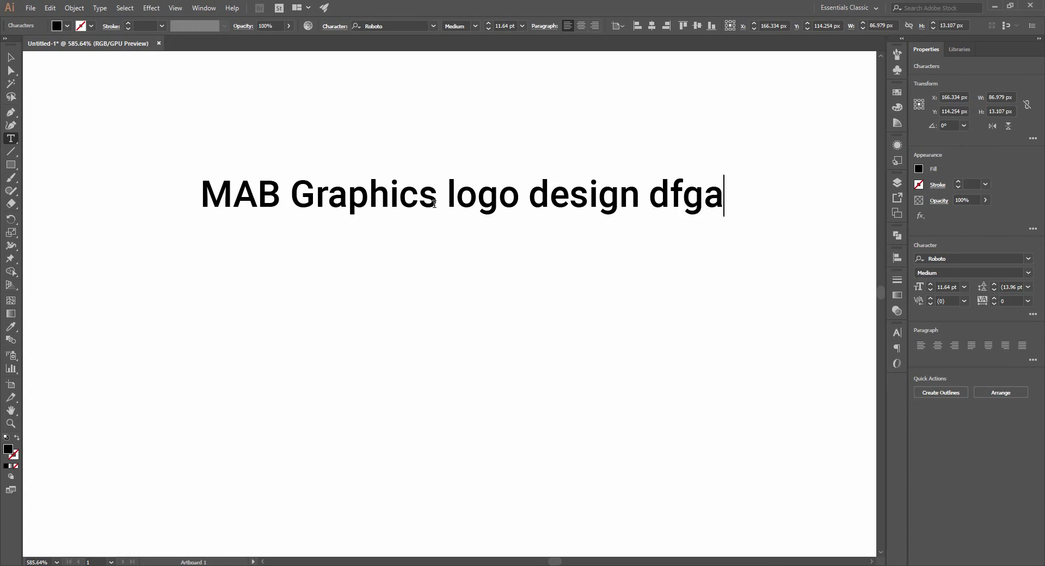
pyautogui.write('dasf')
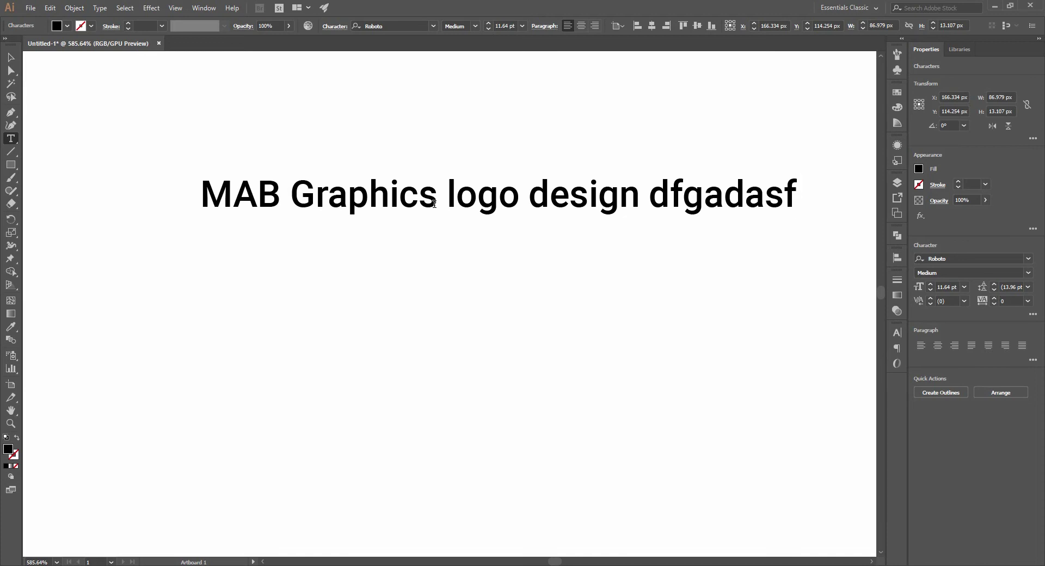
pyautogui.press('Return')
pyautogui.write('adadghghj')
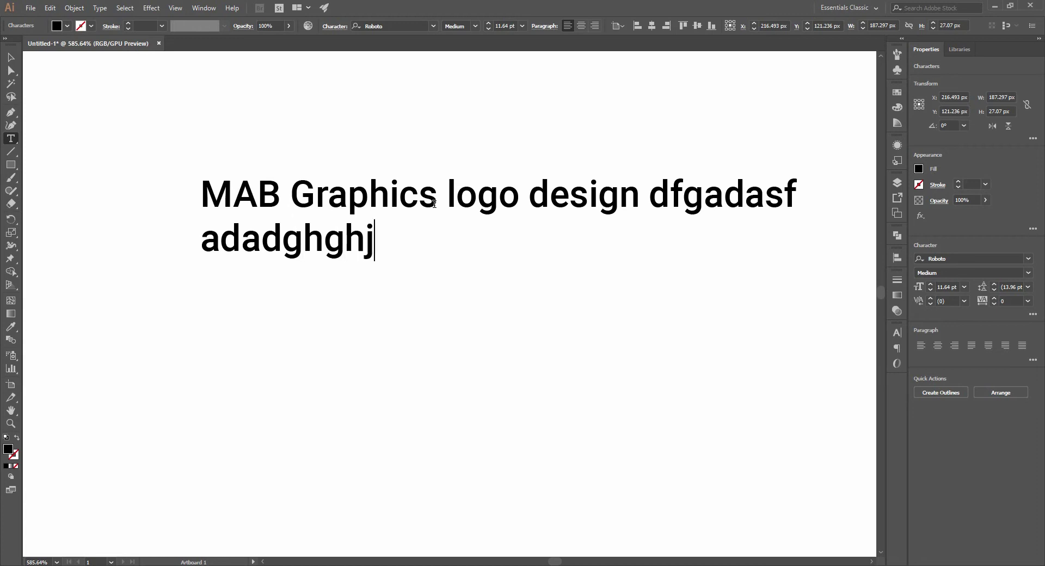
pyautogui.press('Return')
pyautogui.write('sdfghdfghgh')
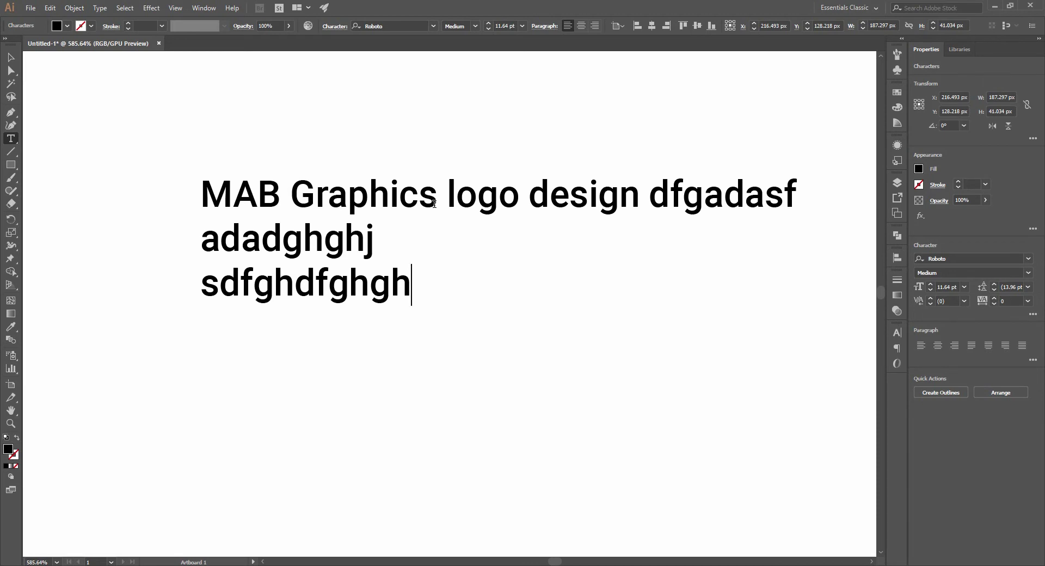
# Finish editing the three-line text and delete the whole text object.
pyautogui.press('Escape')
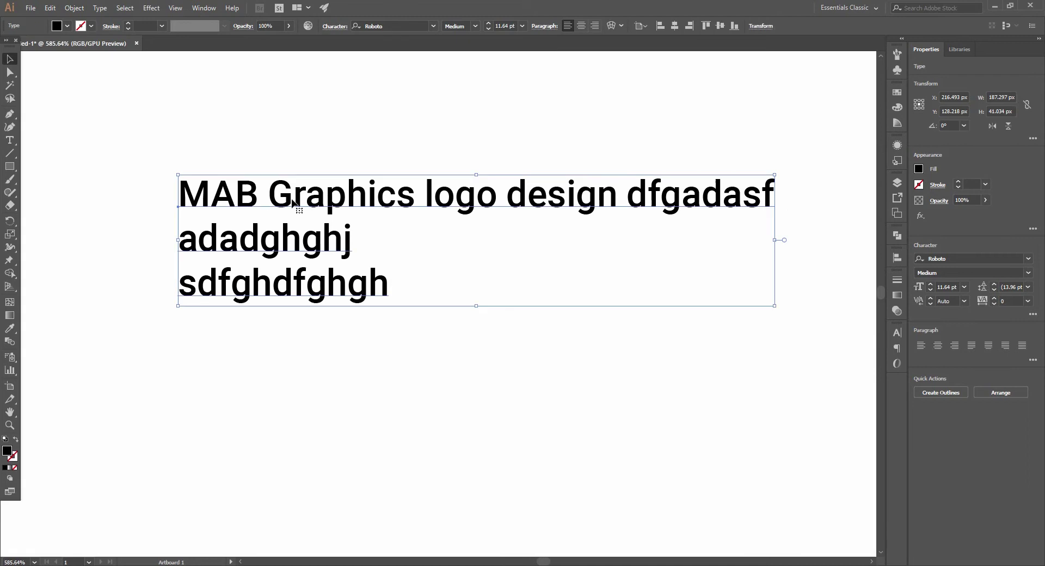
pyautogui.press('Delete')
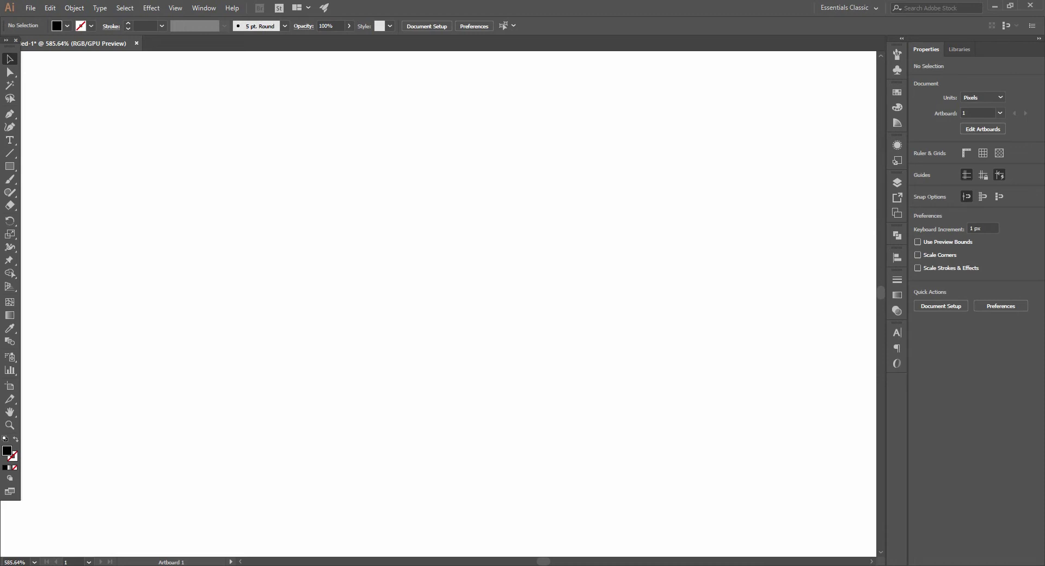
pyautogui.hotkey('ctrl', '0')
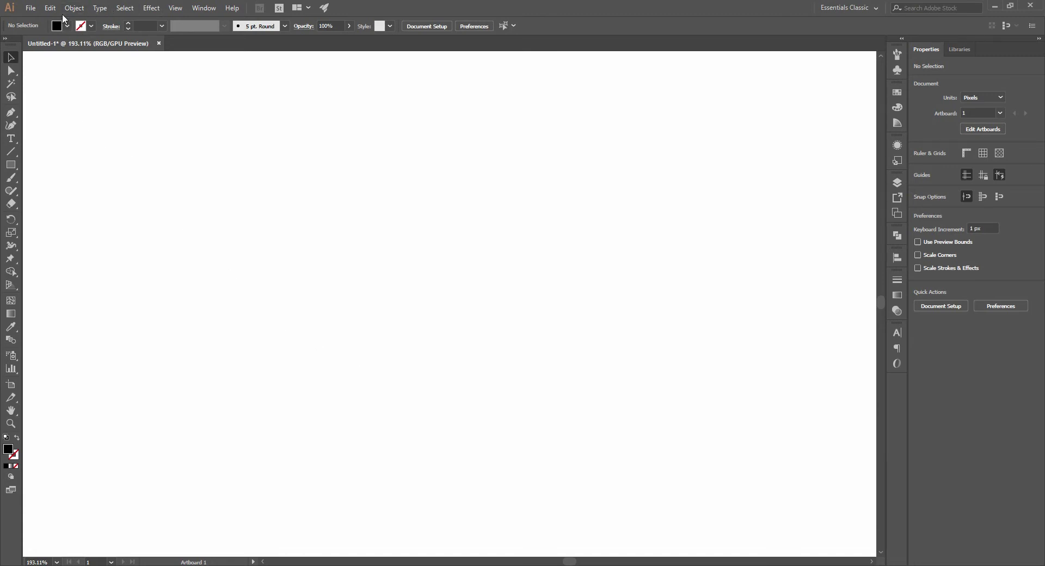
# Switch to Chrome and search Google for "article".
pyautogui.click(365, 565)
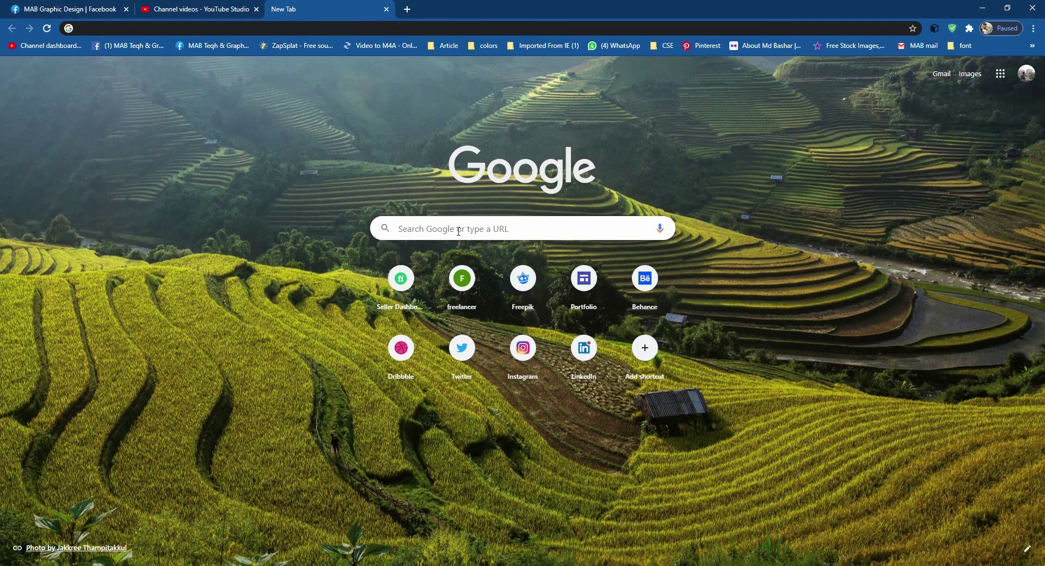
pyautogui.click(461, 232)
pyautogui.write('articl')
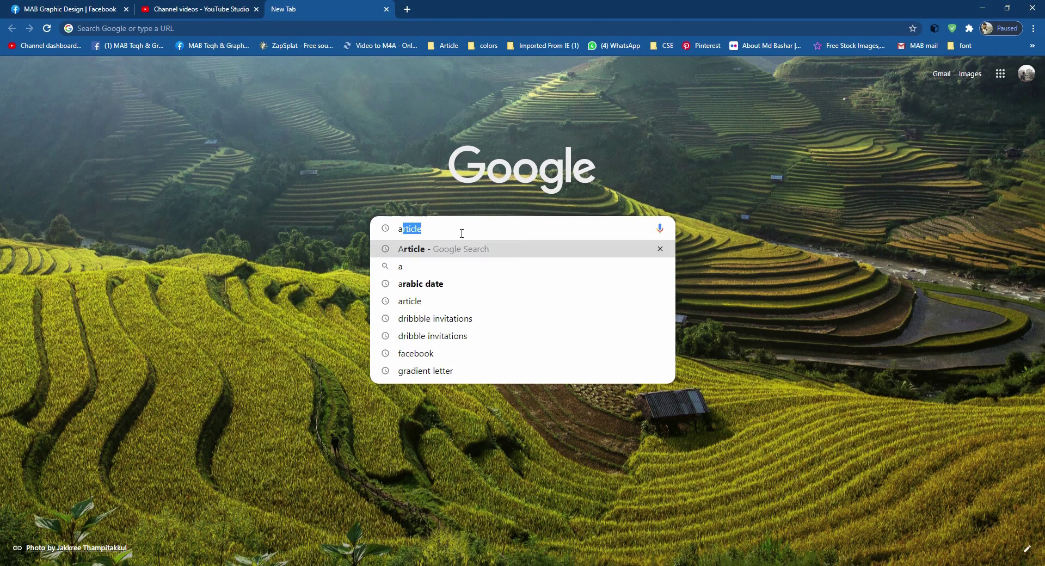
pyautogui.write('e')
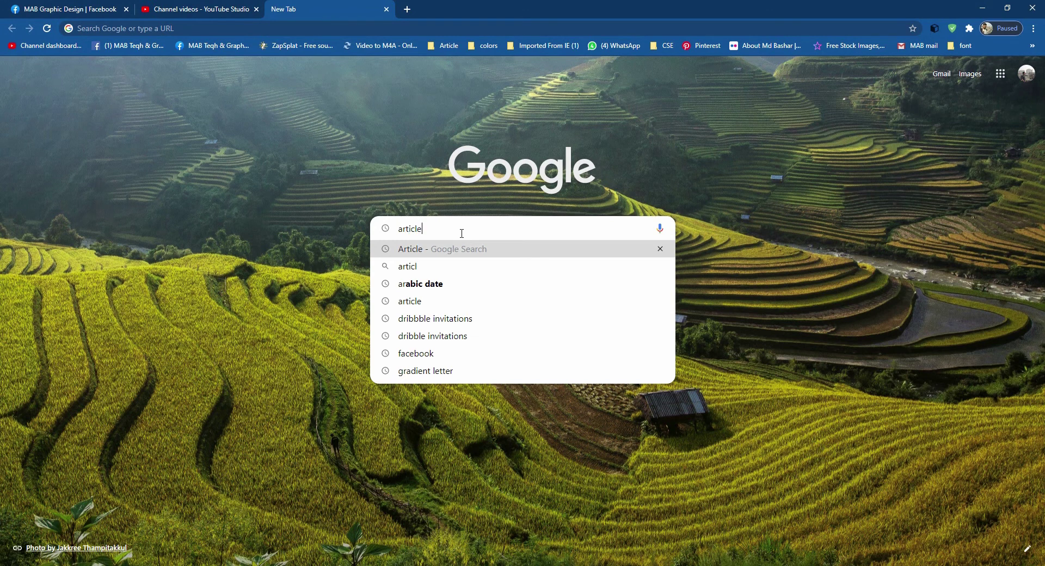
pyautogui.press('Return')
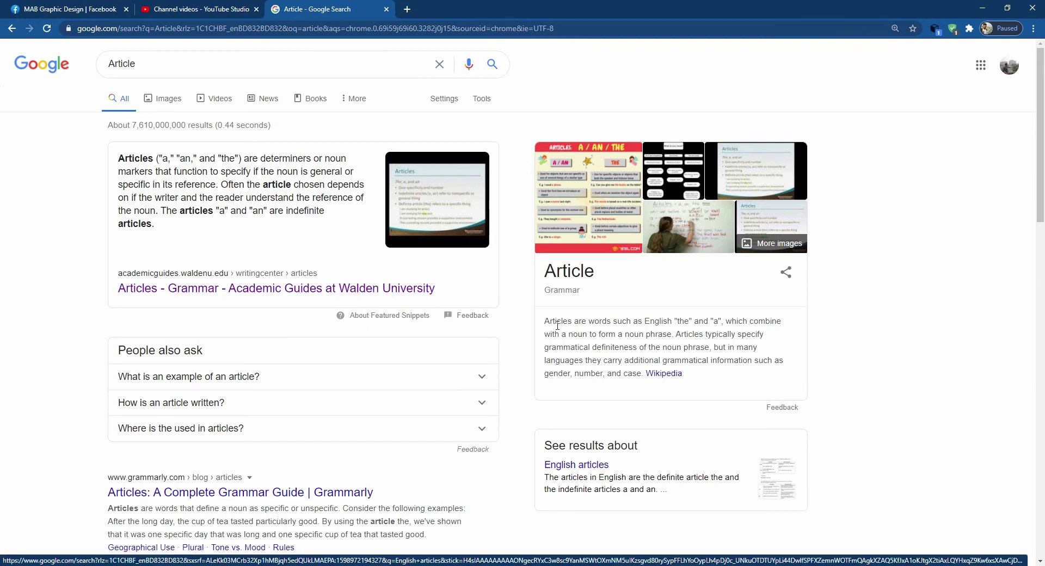
# Copy the grammar definition paragraph of "Article" from the search results, without the Wikipedia link.
pyautogui.moveTo(546, 320); pyautogui.dragTo(645, 377)
pyautogui.rightClick(632, 371)
pyautogui.click(647, 376)
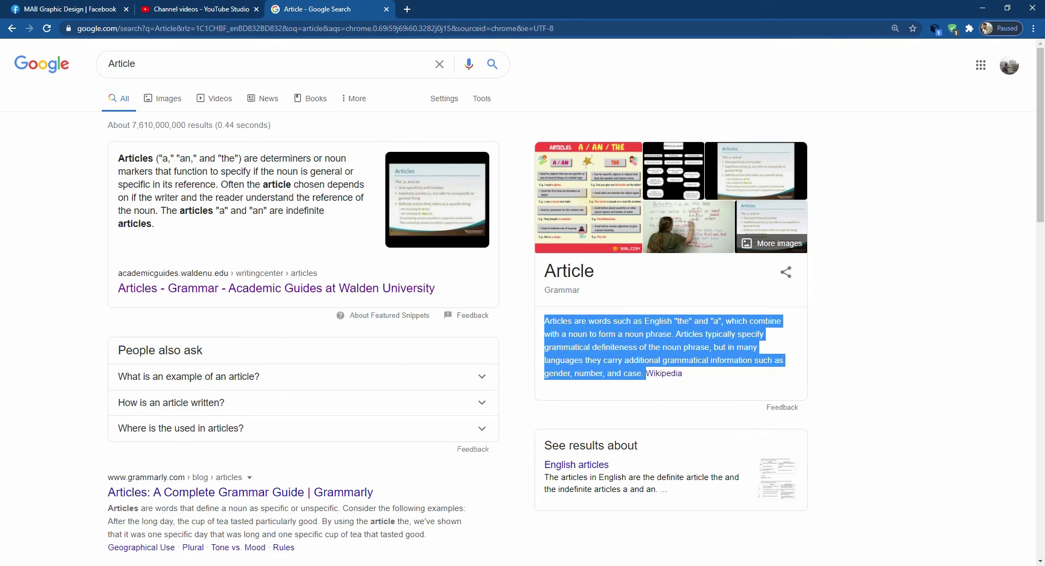
# Switch back to Illustrator and create a point text on the artboard, replacing its placeholder with the copied article paragraph.
pyautogui.hotkey('alt', 'Tab')
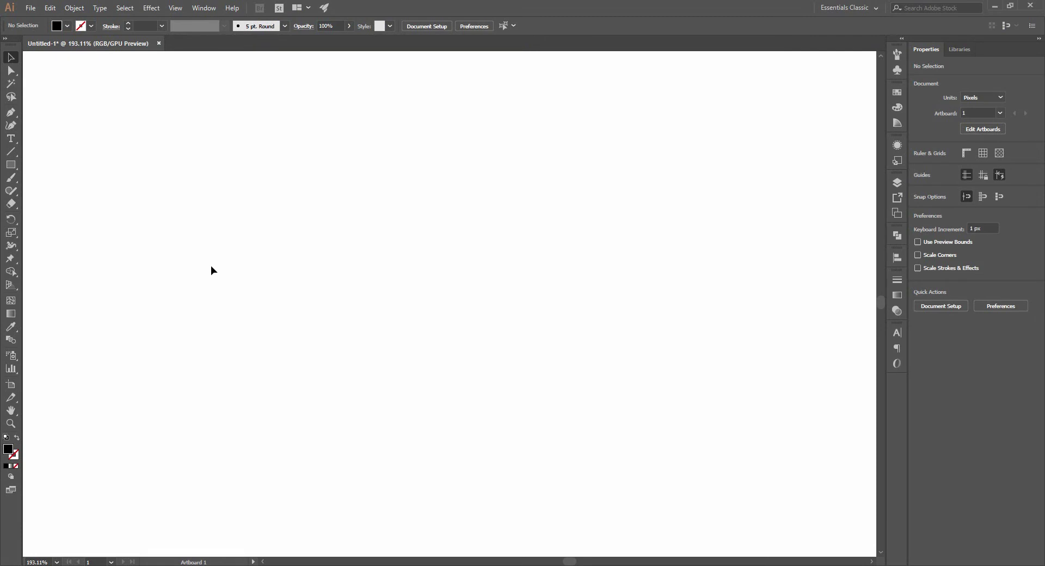
pyautogui.click(10, 139)
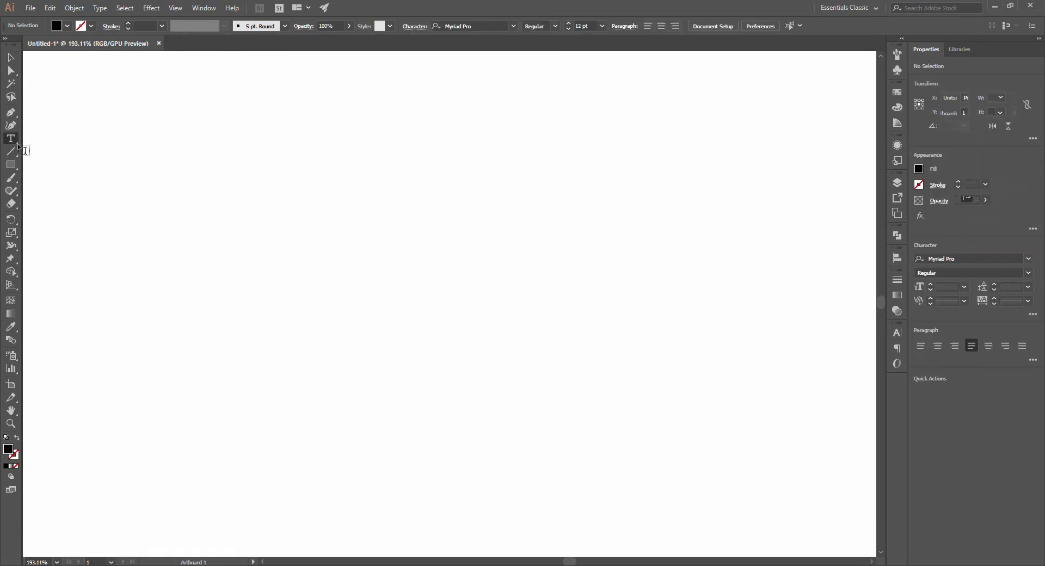
pyautogui.click(208, 122)
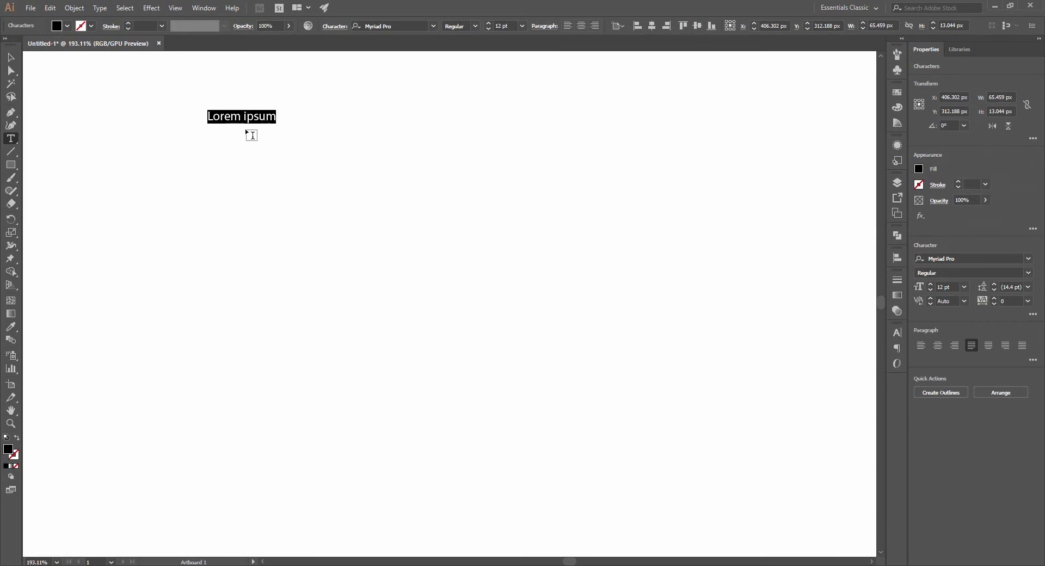
pyautogui.press('BackSpace')
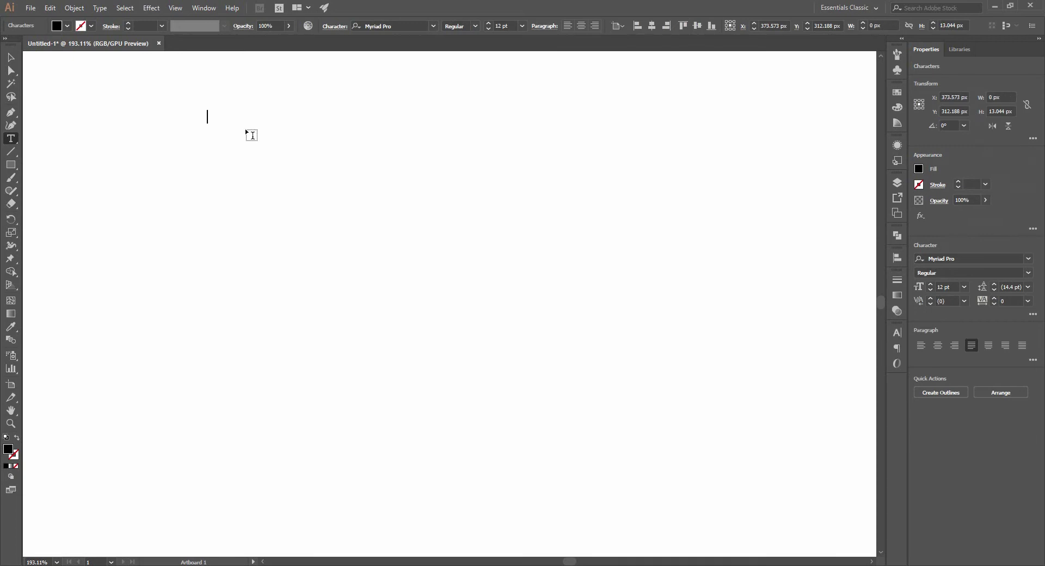
pyautogui.hotkey('ctrl', 'v')
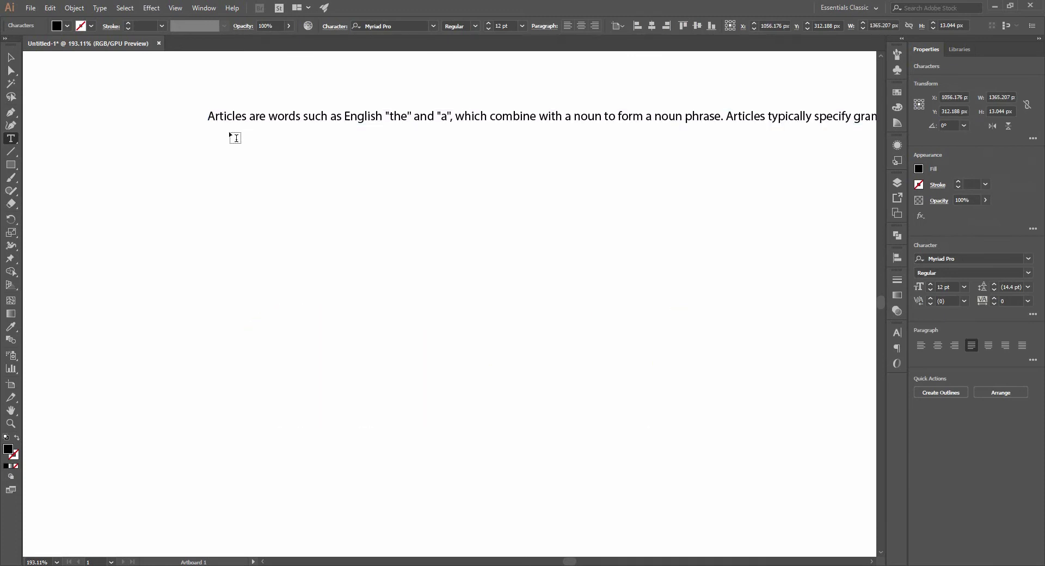
pyautogui.click(10, 61)
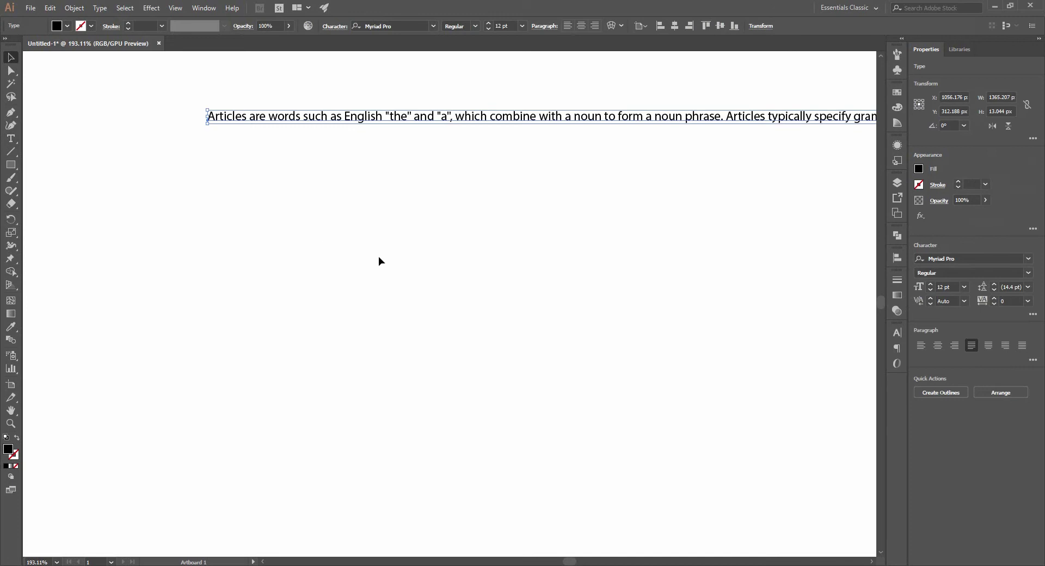
# Move the pasted one-line paragraph to about X 732 px, Y 227 px so it starts near the artboard's left edge.
pyautogui.press('z')
pyautogui.keyDown('alt'); pyautogui.click(575, 267); pyautogui.keyUp('alt')
pyautogui.moveTo(560, 283); pyautogui.dragTo(348, 281)
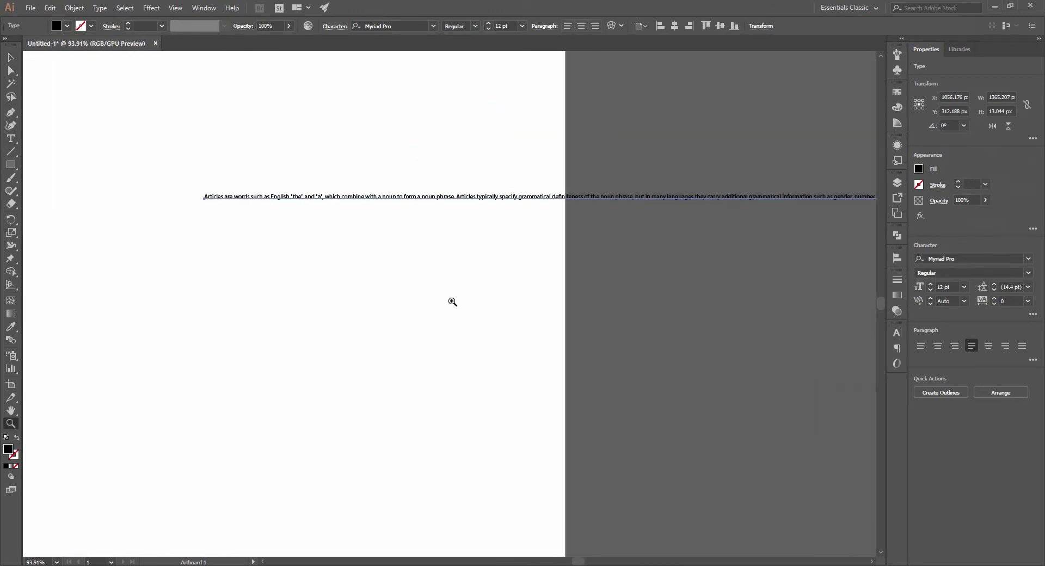
pyautogui.keyDown('alt'); pyautogui.click(435, 298); pyautogui.keyUp('alt')
pyautogui.moveTo(440, 328); pyautogui.dragTo(497, 358)
pyautogui.press('v')
pyautogui.moveTo(497, 266); pyautogui.dragTo(472, 267)
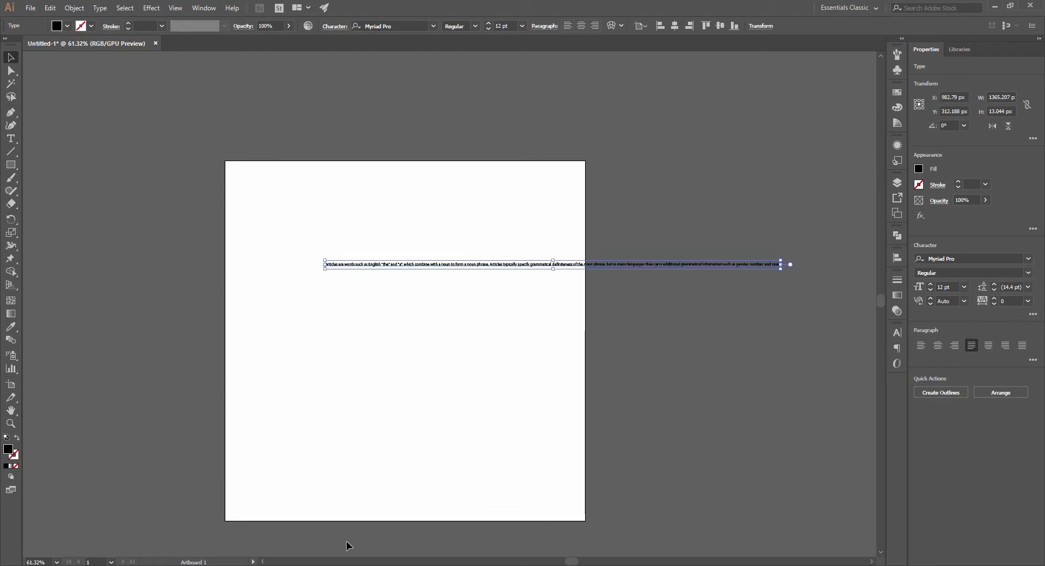
pyautogui.hotkey('alt', 'Tab')
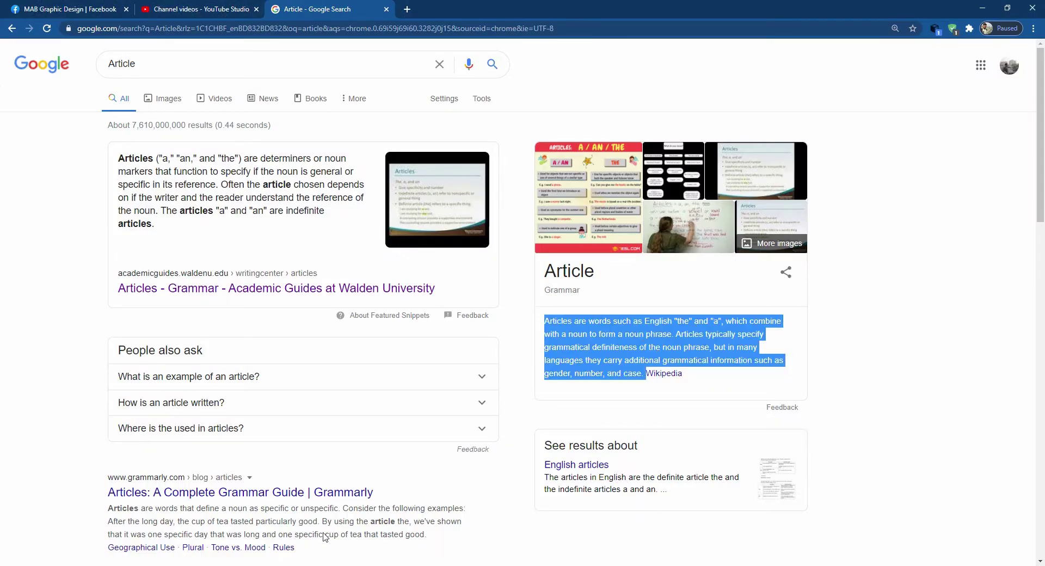
pyautogui.hotkey('alt', 'Tab')
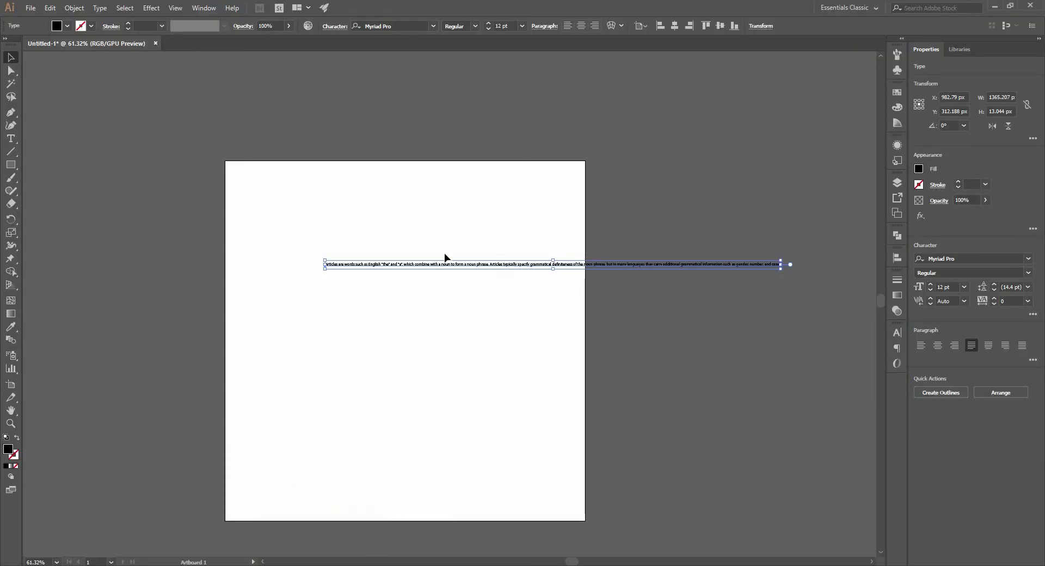
pyautogui.moveTo(506, 269); pyautogui.dragTo(422, 240)
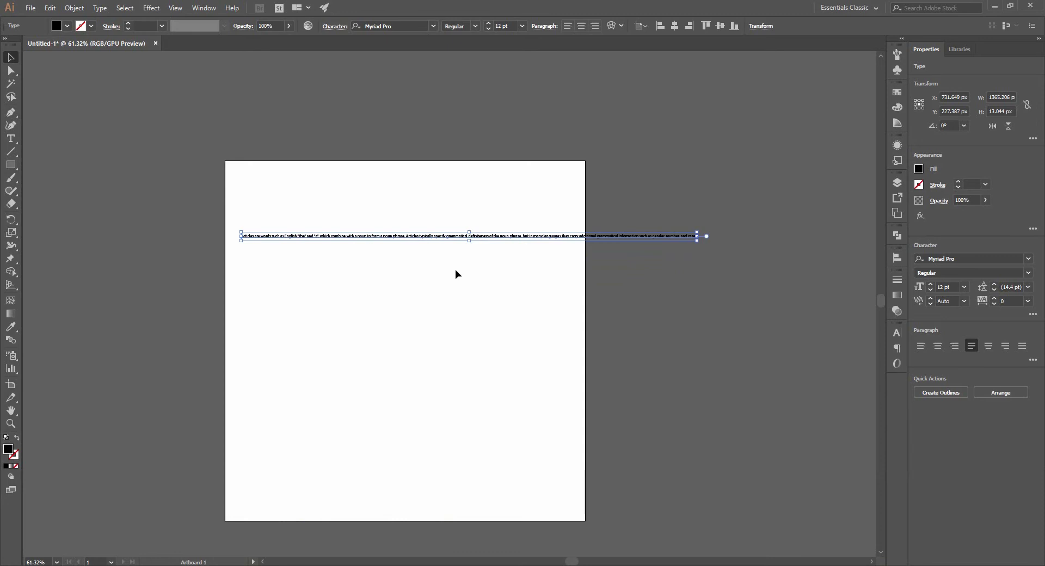
# Delete the one-line article point text from the artboard.
pyautogui.press('z')
pyautogui.moveTo(479, 279); pyautogui.dragTo(637, 352)
pyautogui.moveTo(566, 316); pyautogui.dragTo(434, 253)
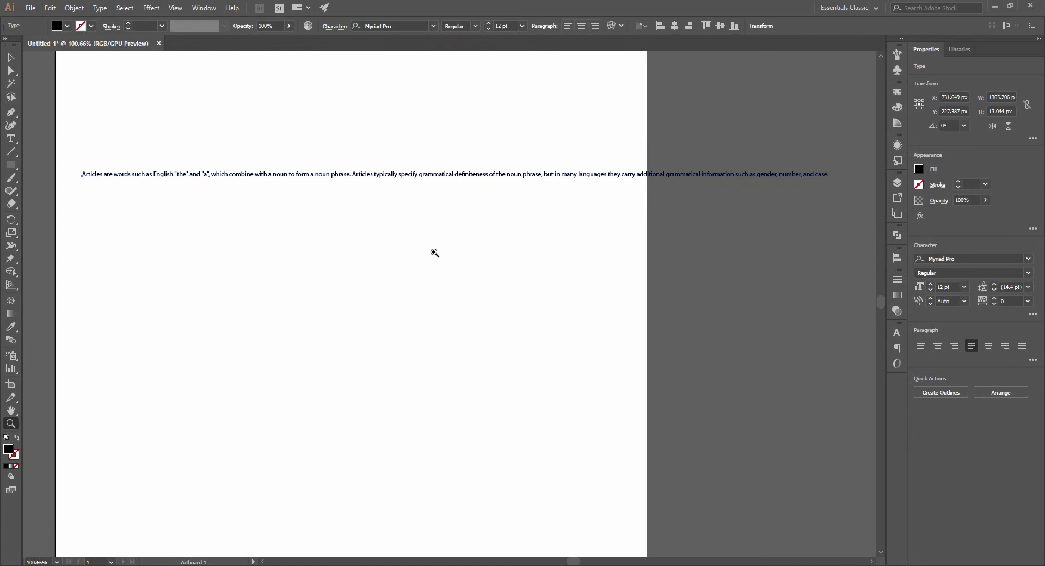
pyautogui.press('v')
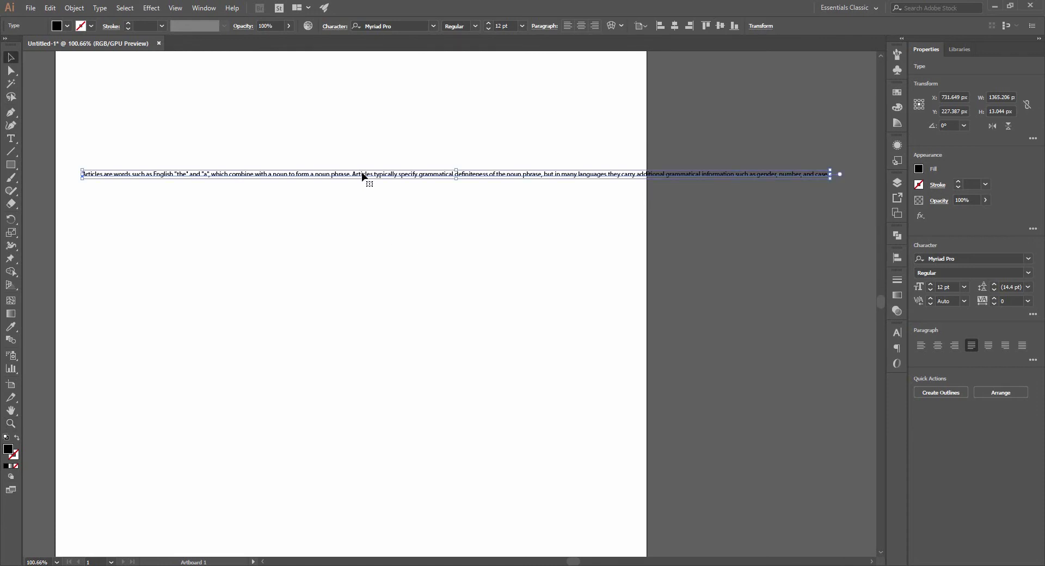
pyautogui.press('Delete')
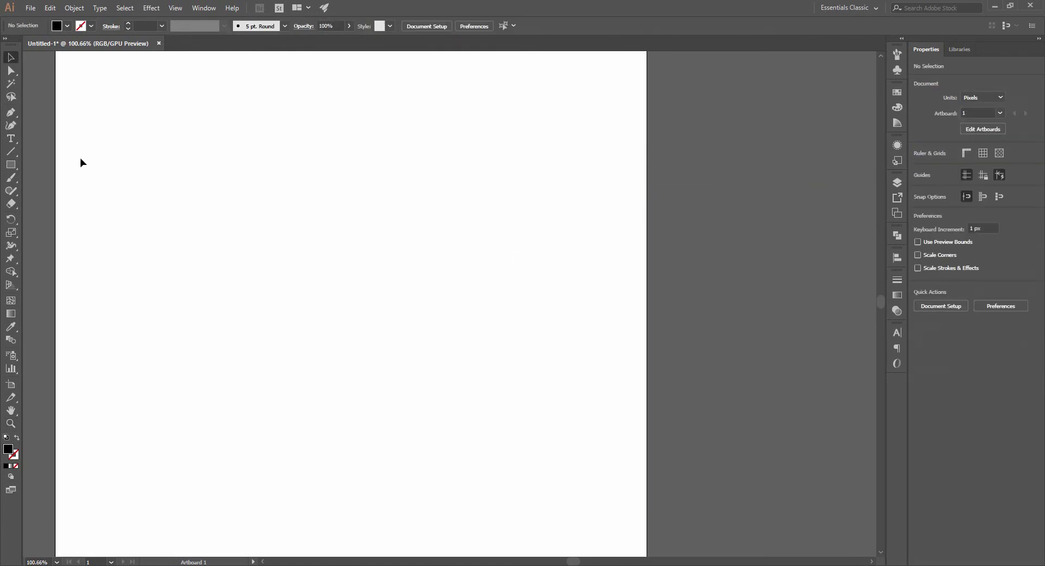
# Create an area type frame about 285 × 338 px and replace its placeholder text with the copied article paragraph.
pyautogui.press('z')
pyautogui.moveTo(390, 215); pyautogui.dragTo(513, 287)
pyautogui.press('v')
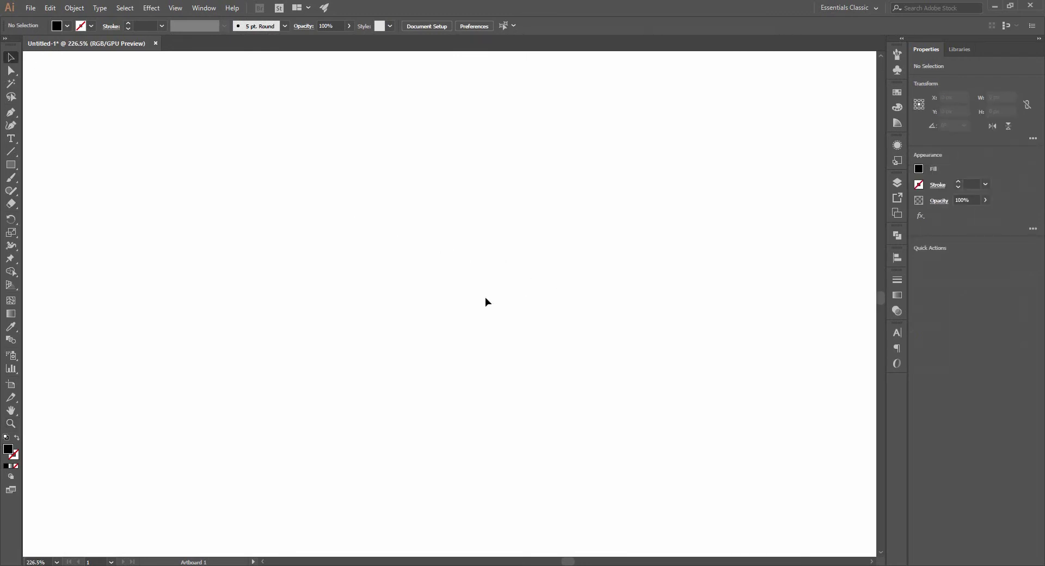
pyautogui.click(10, 138)
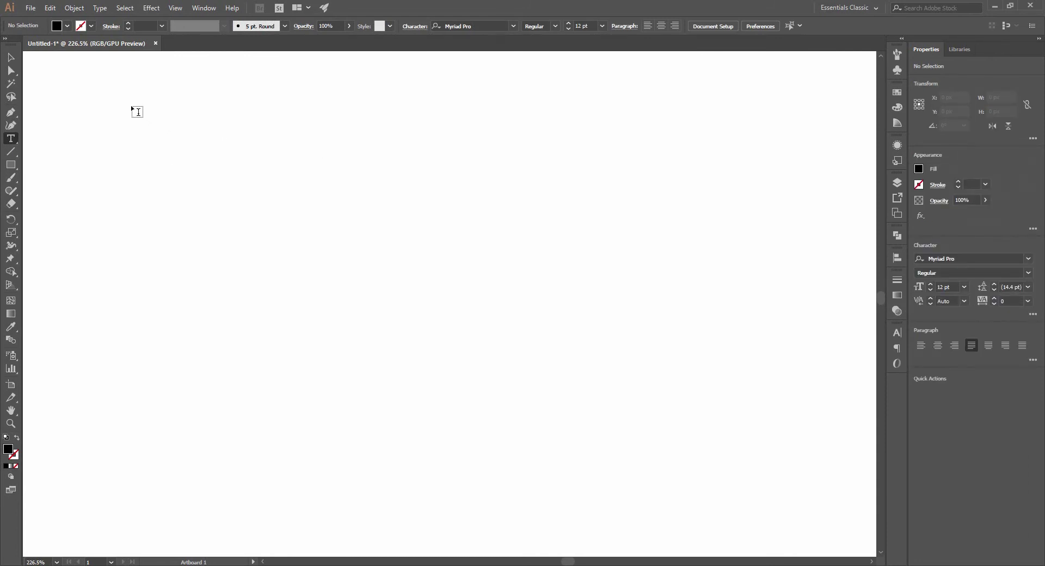
pyautogui.moveTo(125, 99); pyautogui.dragTo(475, 513)
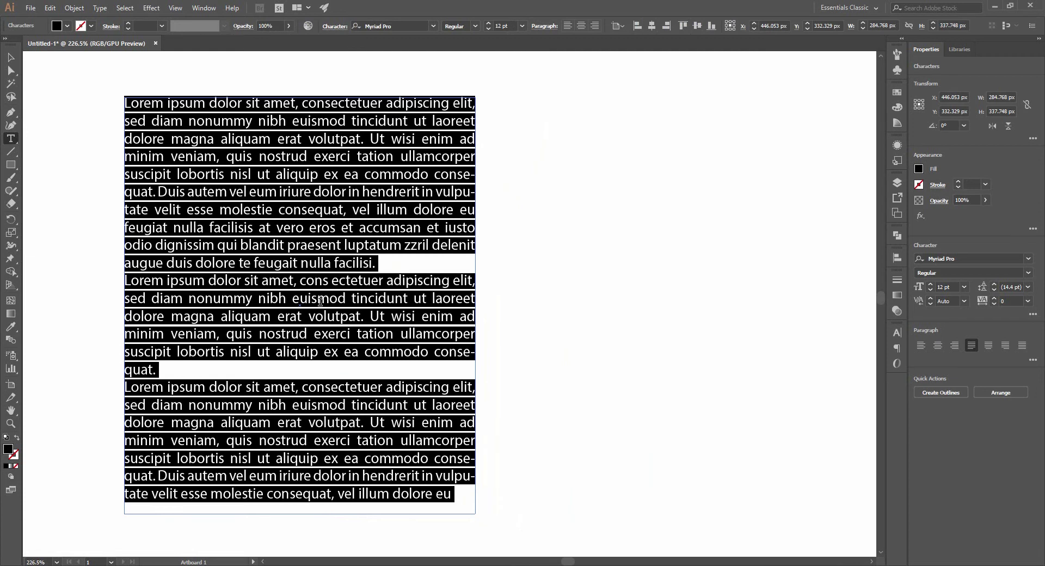
pyautogui.press('BackSpace')
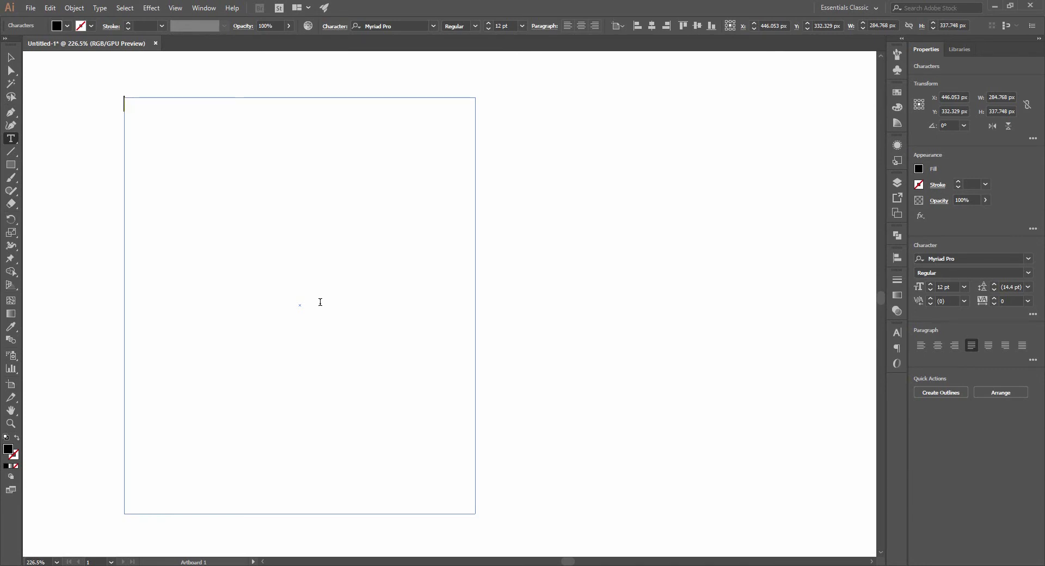
pyautogui.write('Articles are words such as English "the" and "a", which combine with a noun to form a noun phrase. Articles typically specify grammatical definiteness of the noun phrase, but in many languages they carry additional grammatical information such as gender, number, and case.')
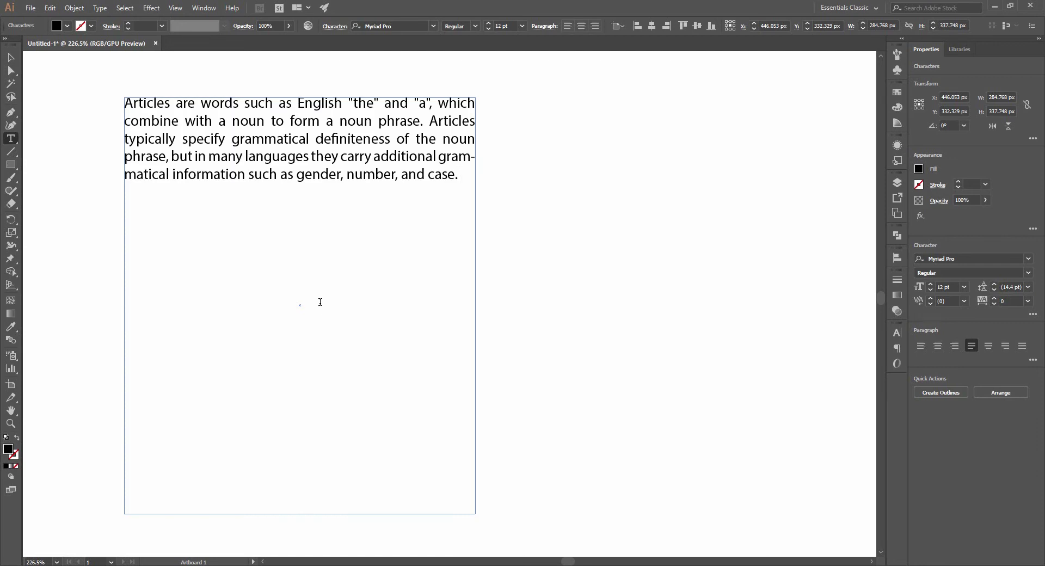
# Left-align the article paragraph and paste two more copies of it below, with a blank line after the first paragraph.
pyautogui.click(921, 346)
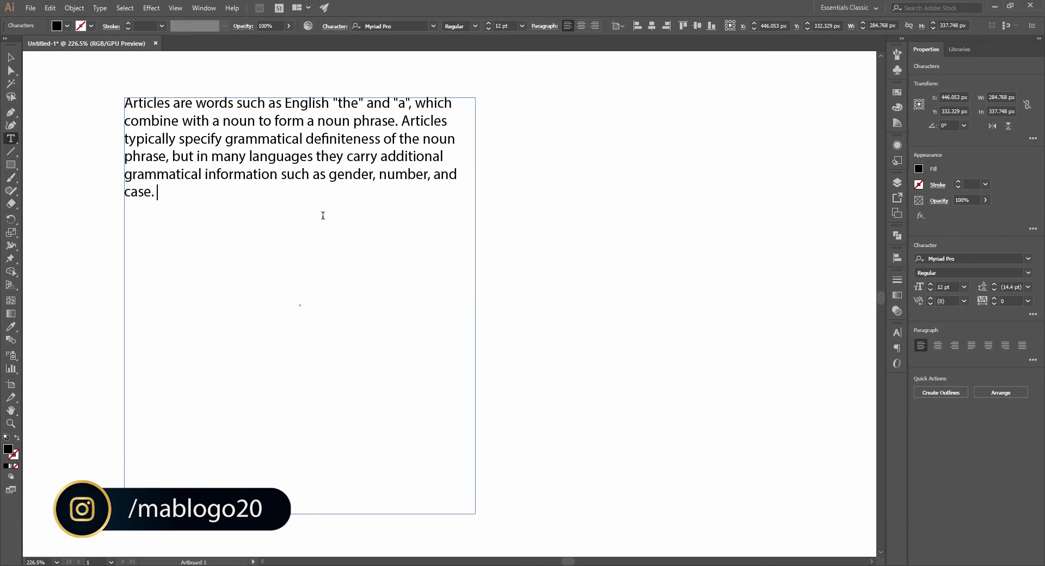
pyautogui.press('Return')
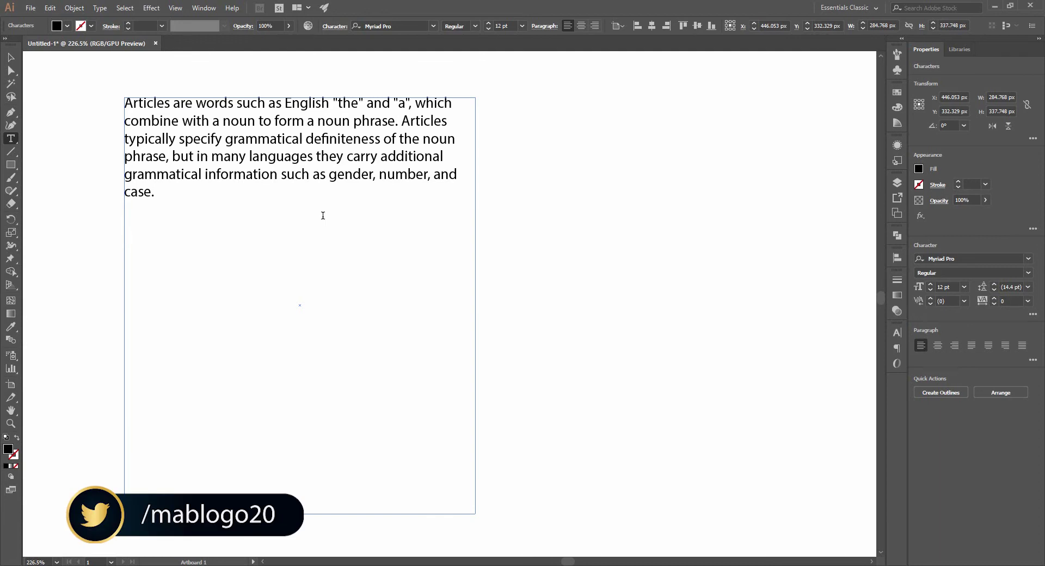
pyautogui.write('Articles are words such as English "the" and "a", which combine with a noun to form a noun phrase. Articles typically specify grammatical definiteness of the noun phrase, but in many languages they carry additional grammatical information such as gender, number, and case.')
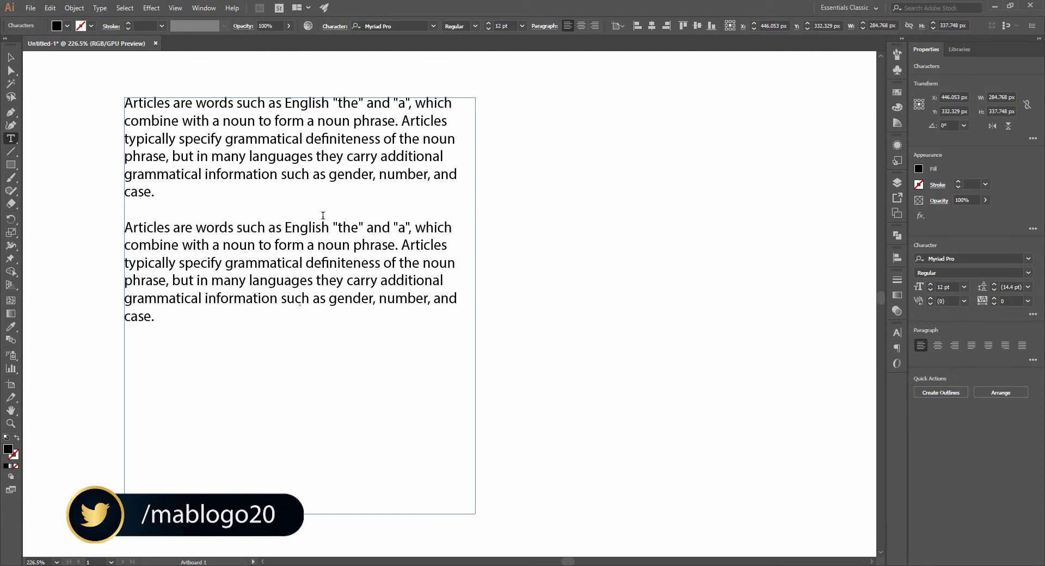
pyautogui.write('Articles are words such as English "the" and "a", which combine with a noun to form a noun phrase. Articles typically specify grammatical definiteness of the noun phrase, but in many languages they carry additional grammatical information such as gender, number, and case.')
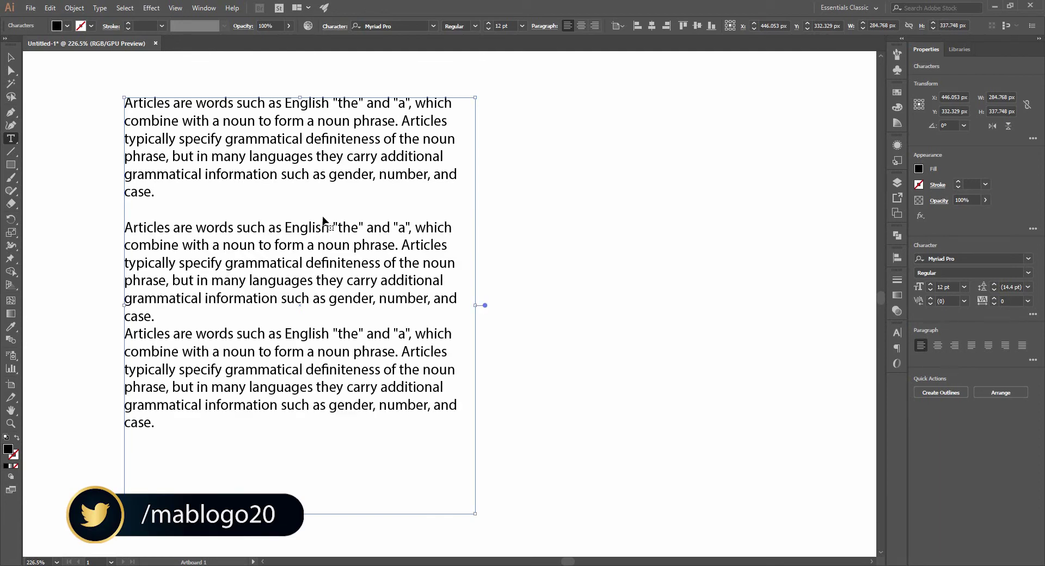
pyautogui.press('Escape')
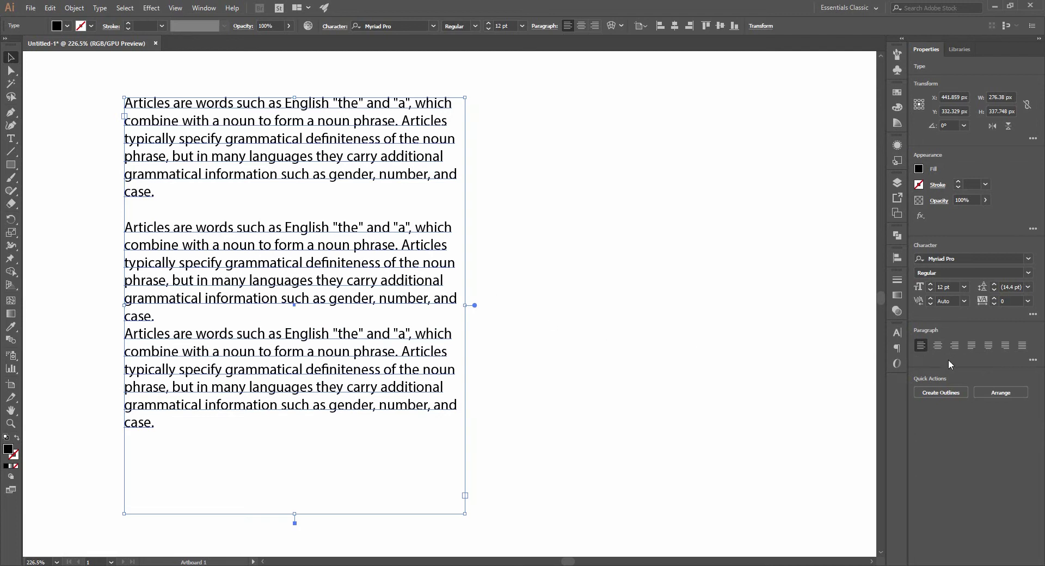
# Try centre, right and the three last-line justify alignments on the article text in turn, ending with all lines justified.
pyautogui.click(938, 345)
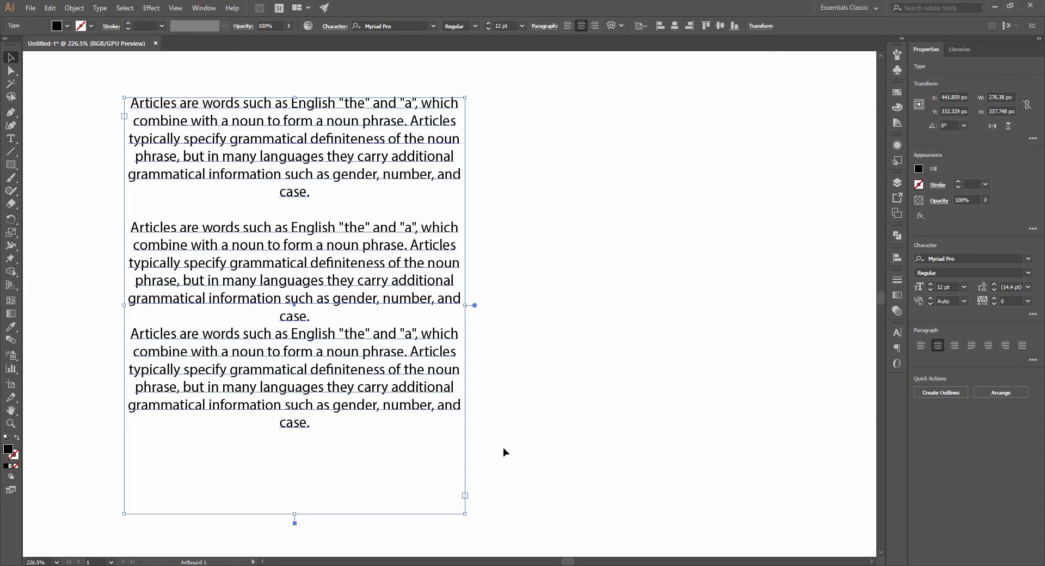
pyautogui.click(959, 346)
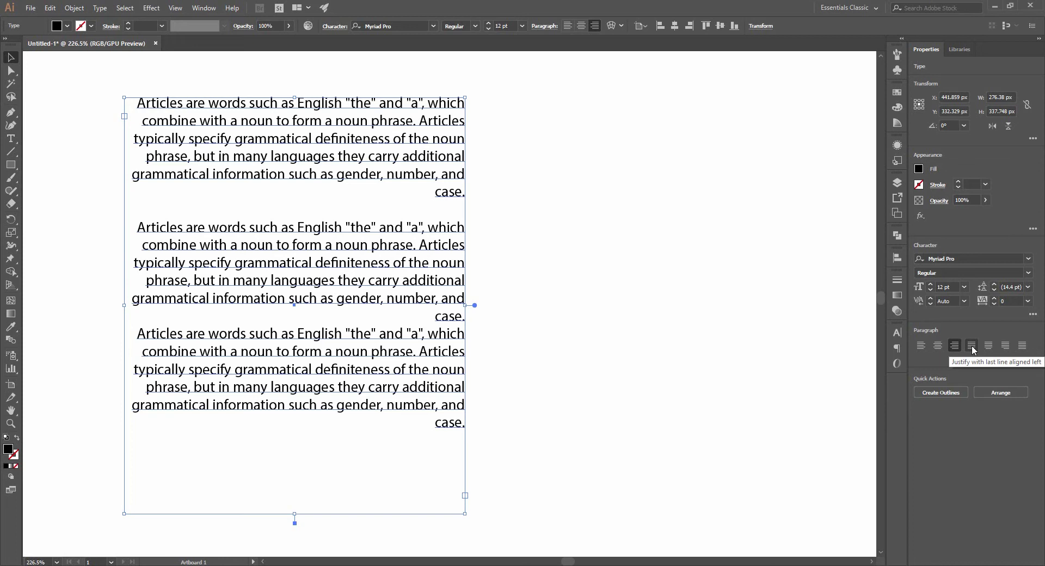
pyautogui.click(972, 349)
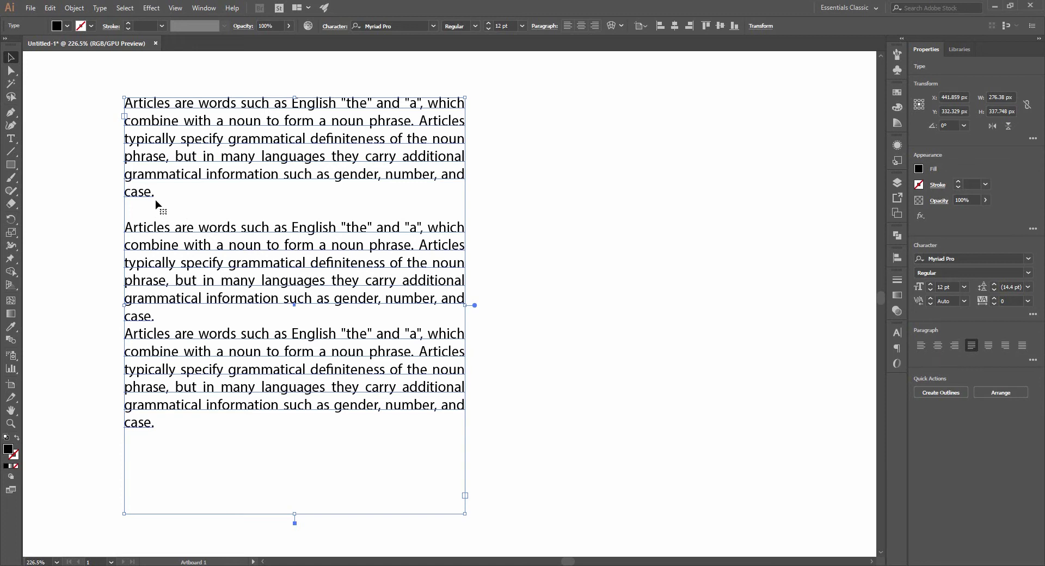
pyautogui.click(988, 349)
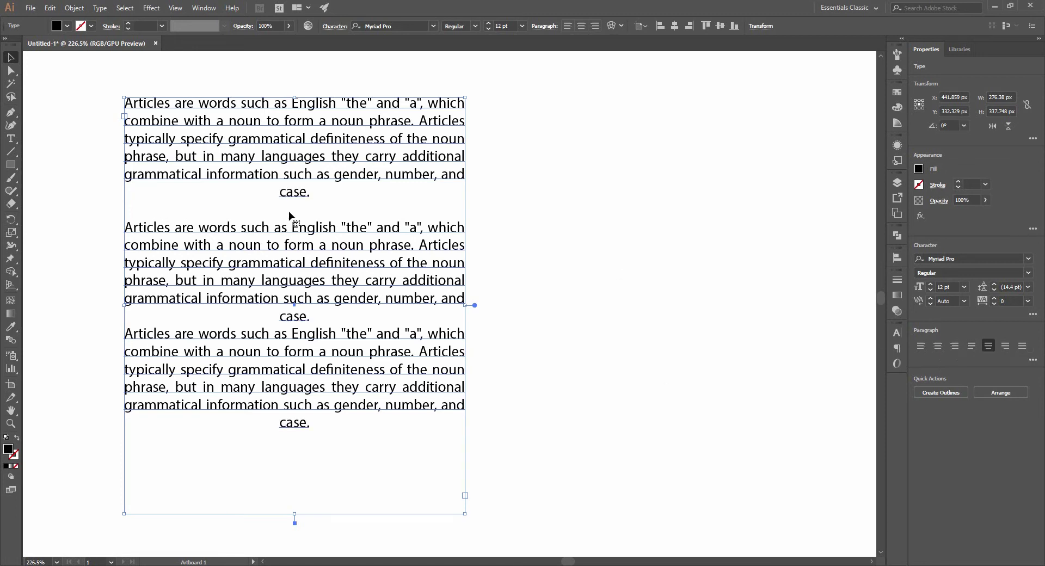
pyautogui.click(1005, 346)
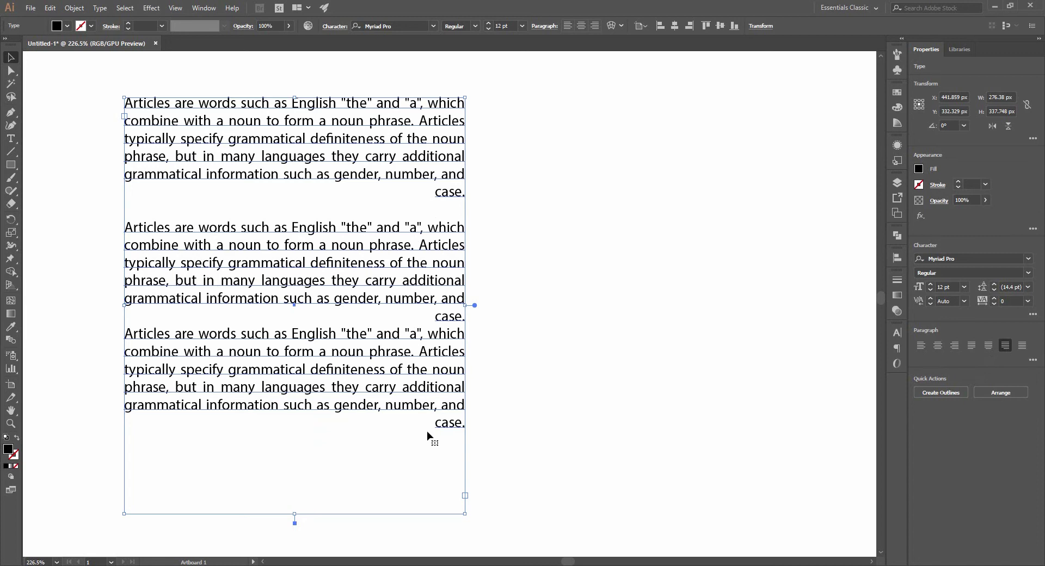
pyautogui.click(1022, 346)
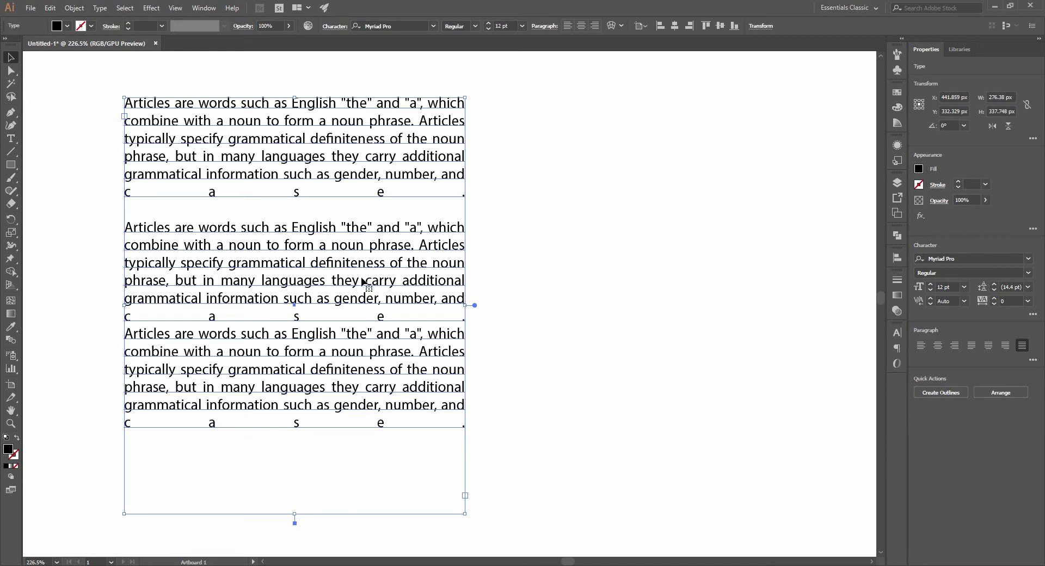
# Delete the article text frame and open the Character panel, floating it over the empty artboard.
pyautogui.press('Delete')
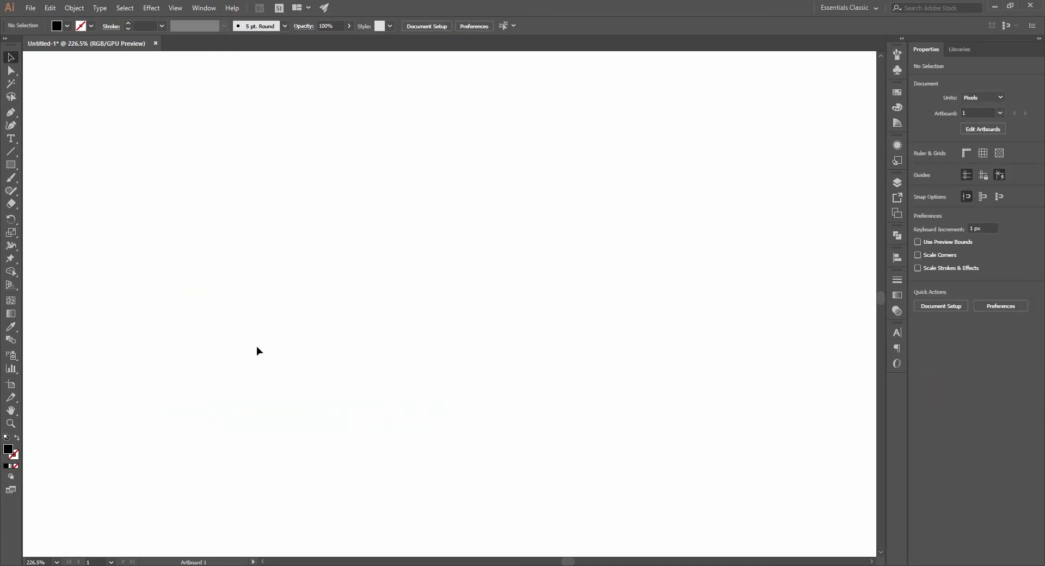
pyautogui.click(211, 9)
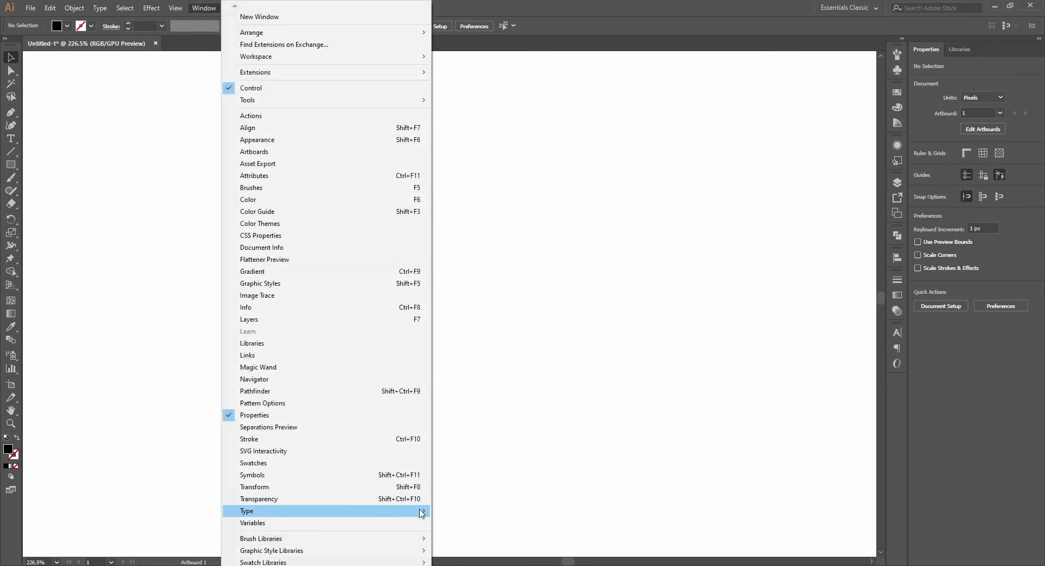
pyautogui.moveTo(420, 512)
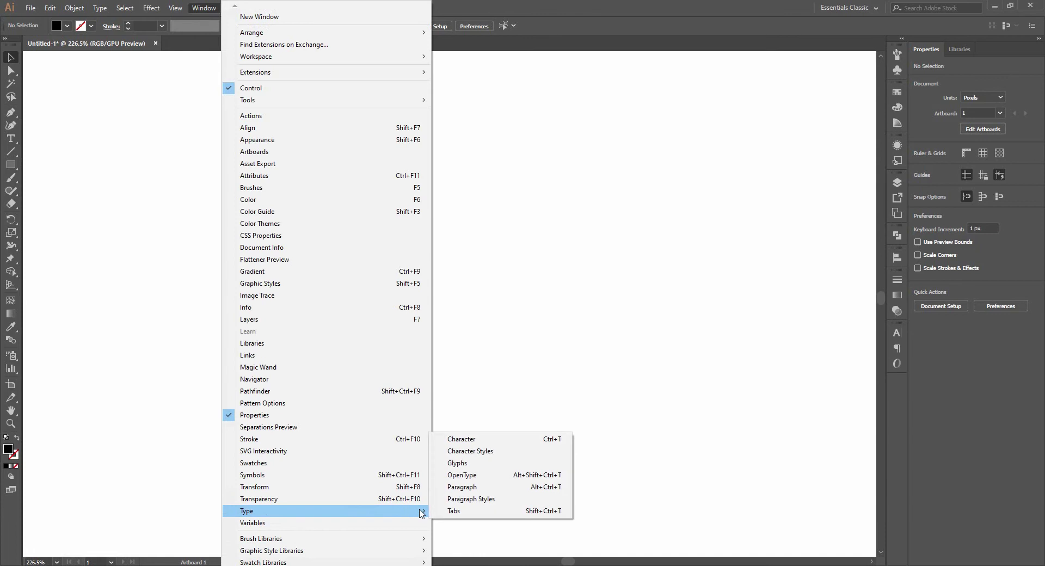
pyautogui.click(468, 439)
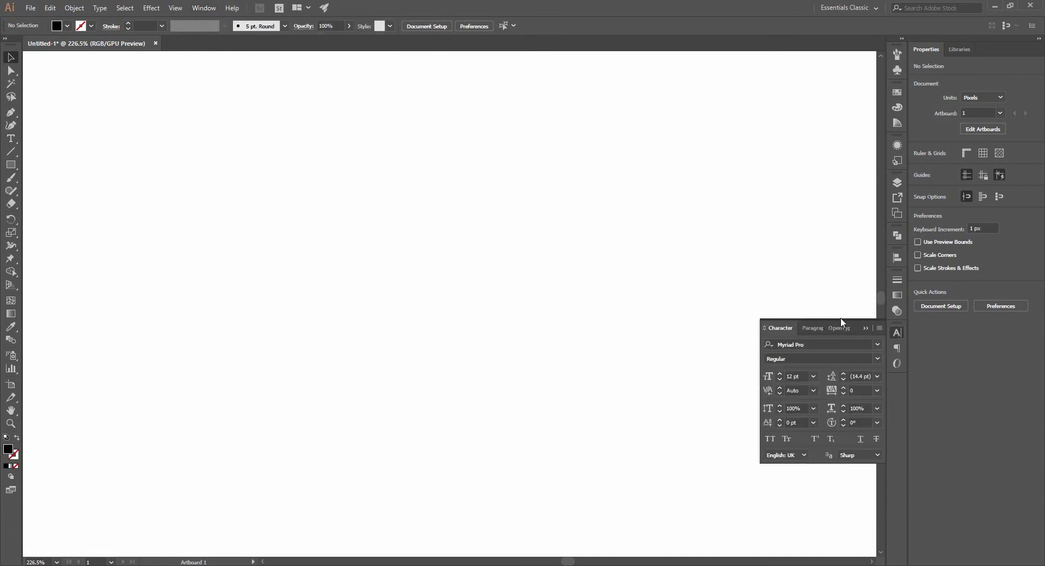
pyautogui.moveTo(854, 327); pyautogui.dragTo(699, 90)
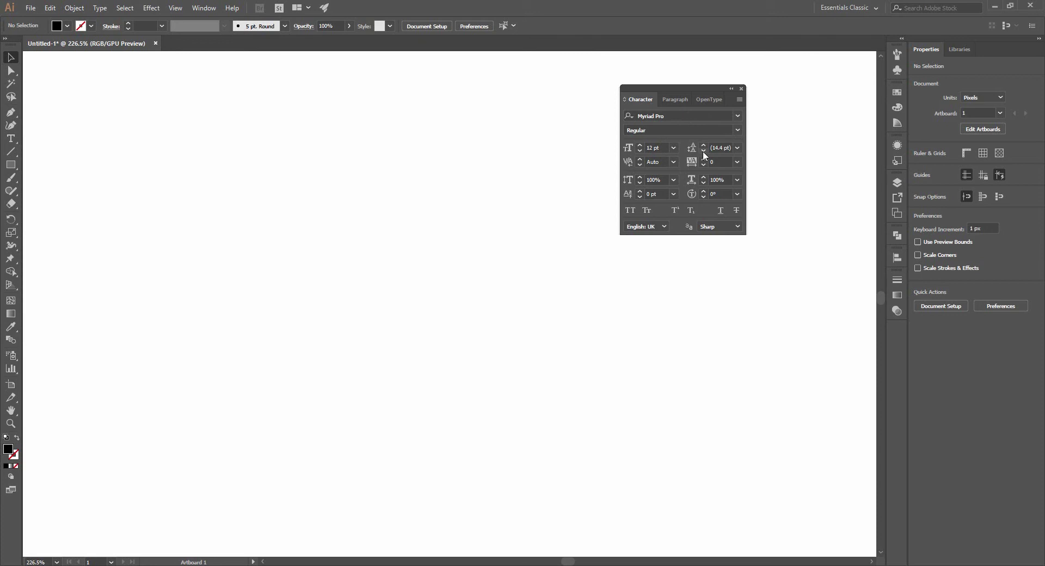
# Create a "Lorem ipsum" point text, scale it up to about 30.43 pt and move it to about X 476 px, Y 246 px.
pyautogui.click(11, 140)
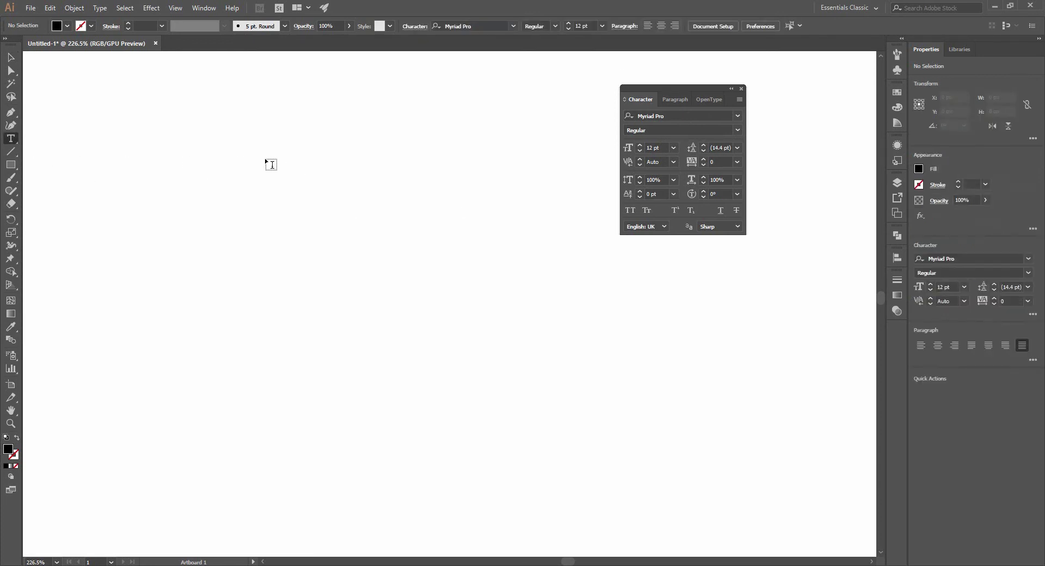
pyautogui.click(197, 141)
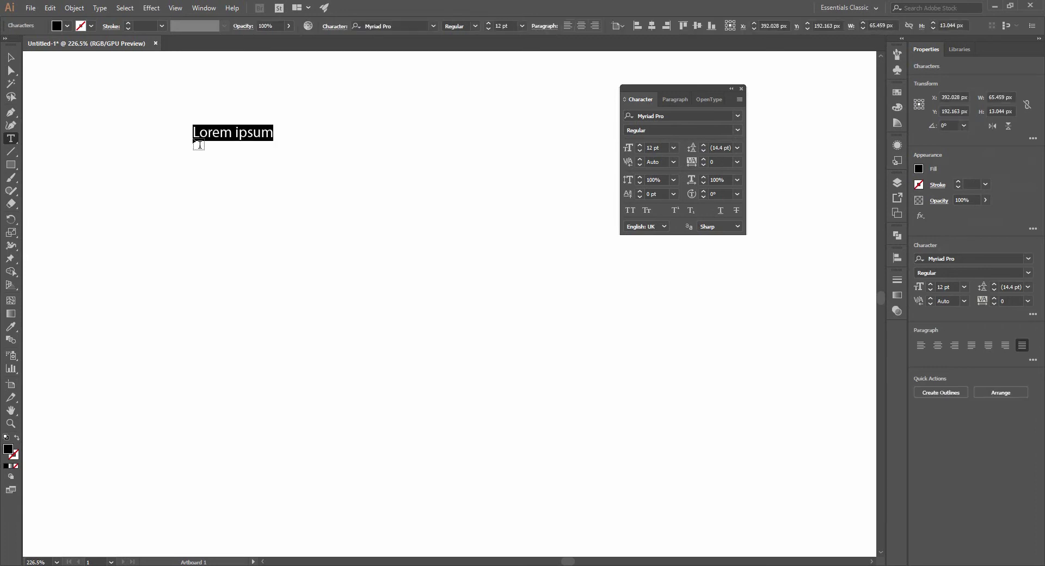
pyautogui.click(15, 57)
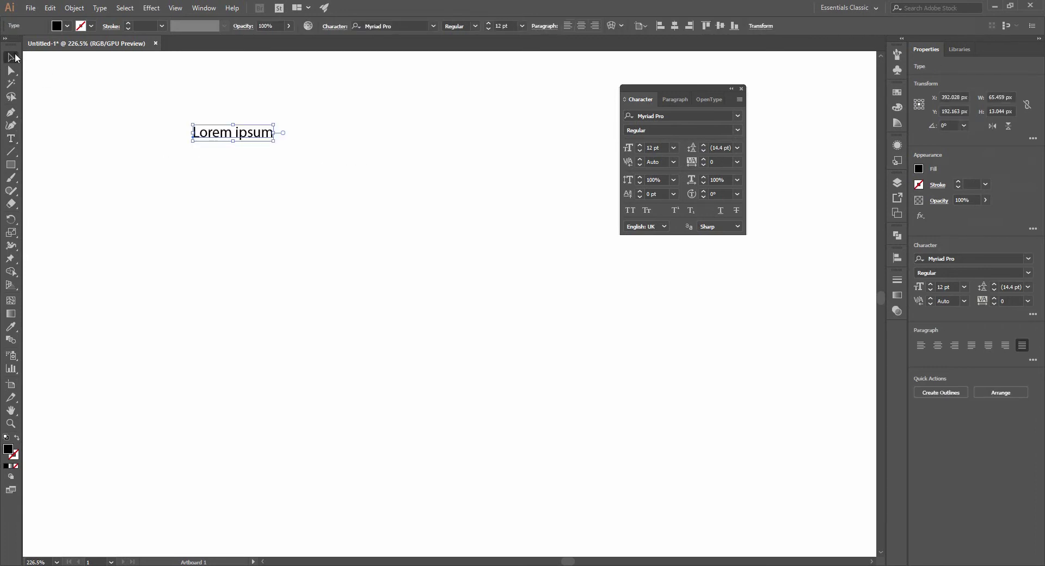
pyautogui.moveTo(266, 139); pyautogui.dragTo(506, 262)
pyautogui.click(506, 262)
pyautogui.moveTo(437, 204); pyautogui.dragTo(381, 205)
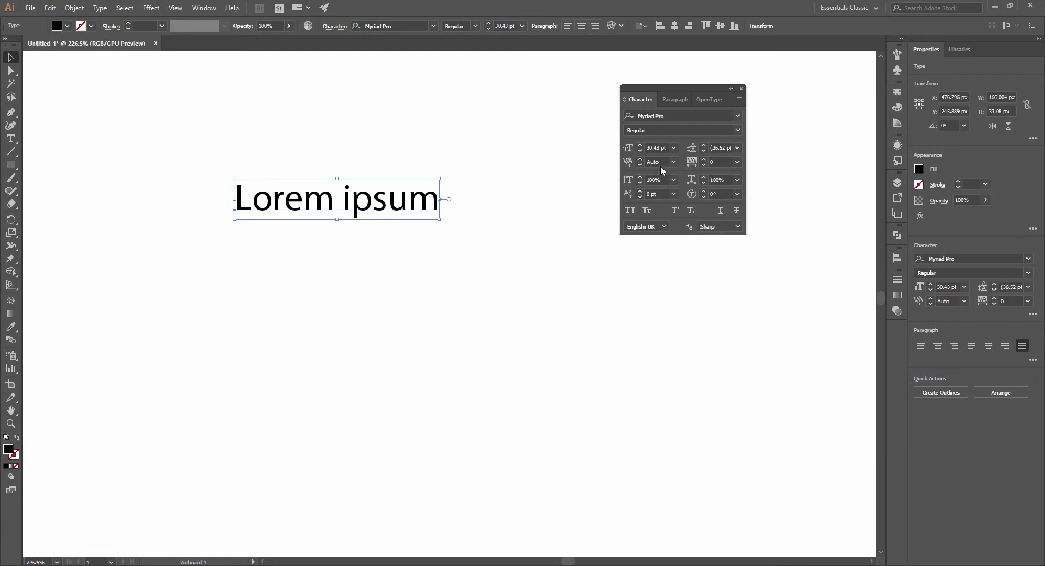
# Set the leading of the "Lorem ipsum" text to 37 pt and add a second line reading "Logo Design".
pyautogui.click(703, 151)
pyautogui.doubleClick(435, 206)
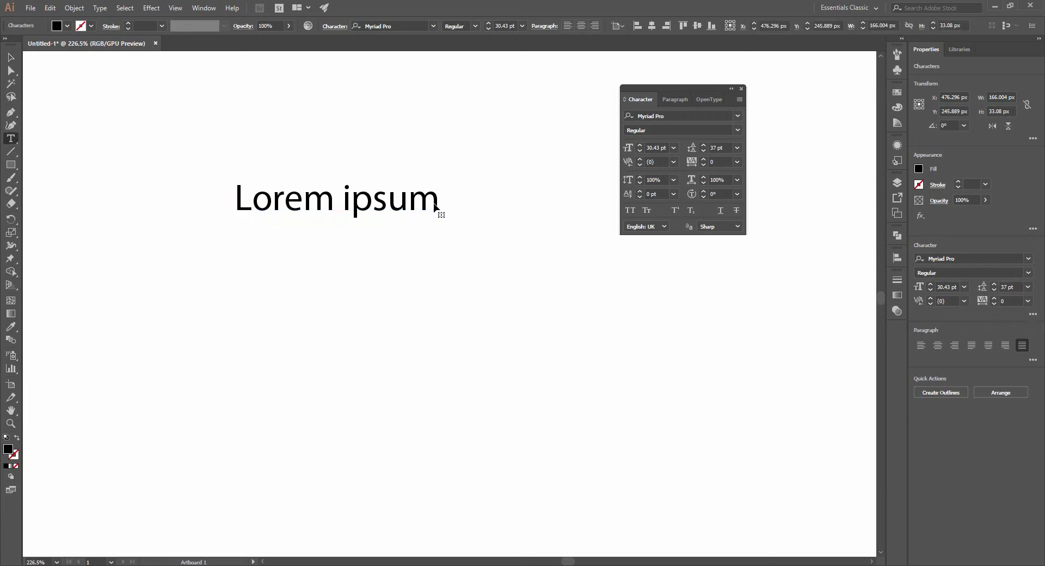
pyautogui.press('Return')
pyautogui.write('Lo')
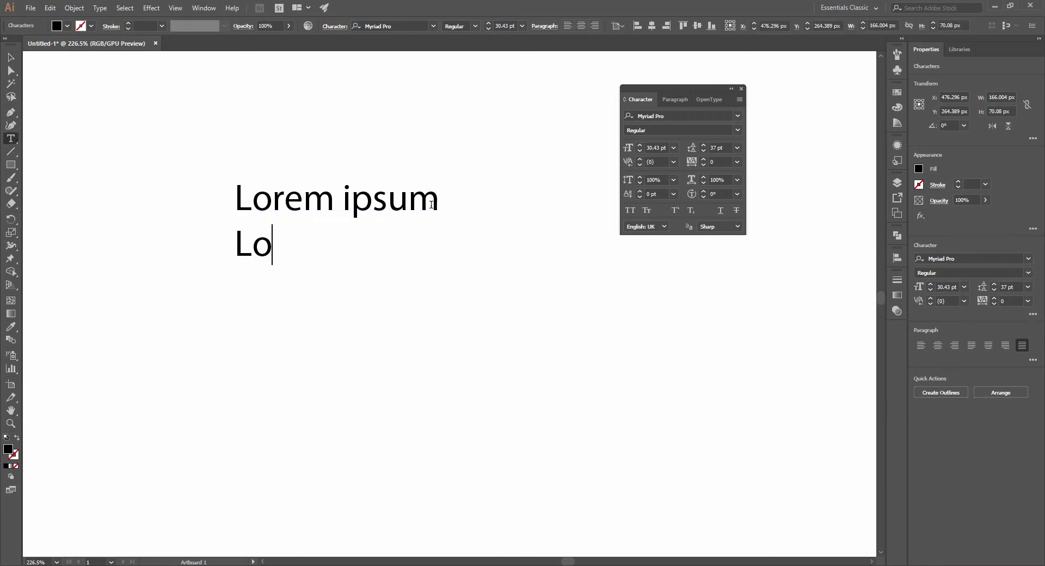
pyautogui.write('go D')
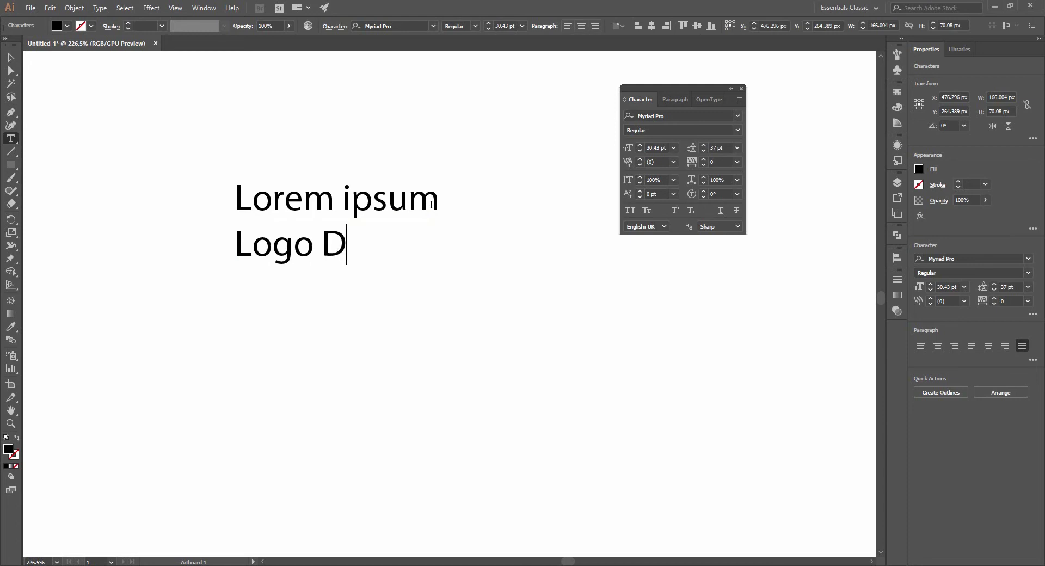
pyautogui.write('esign')
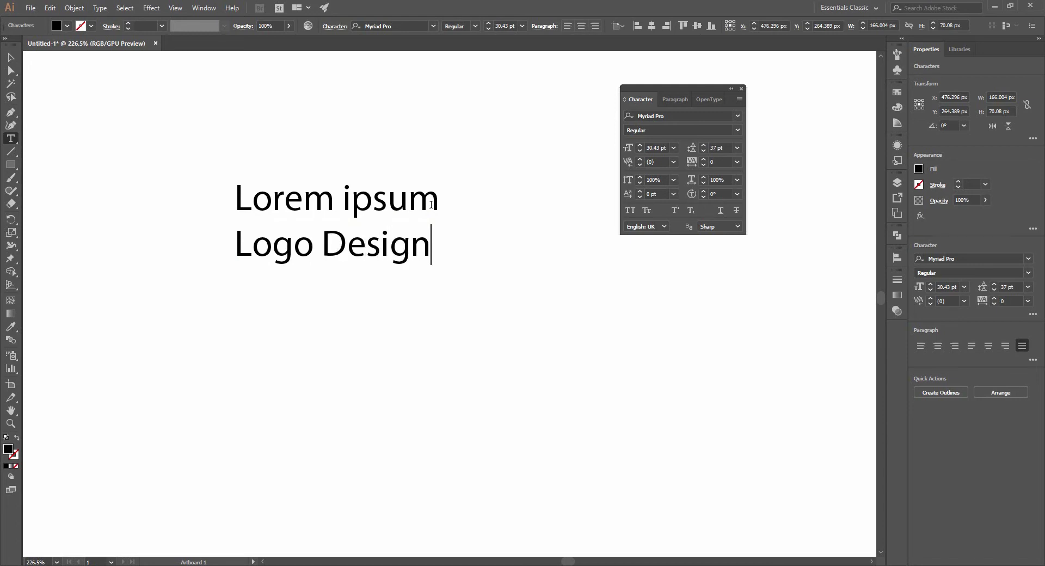
pyautogui.click(6, 56)
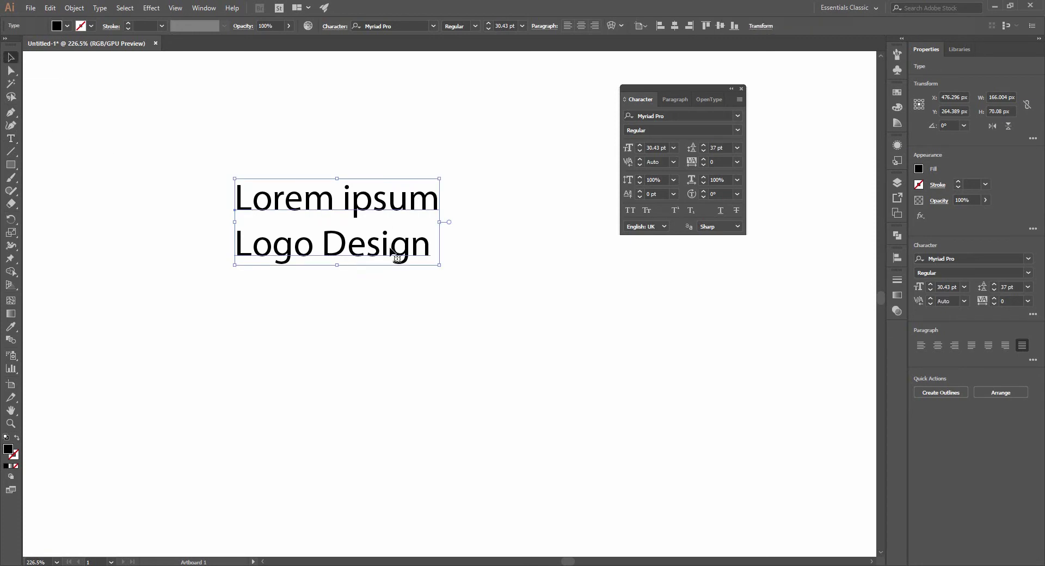
# Move the two-line text to about X 597 px, Y 231 px and reduce its leading to 34 pt.
pyautogui.moveTo(341, 250); pyautogui.dragTo(491, 209)
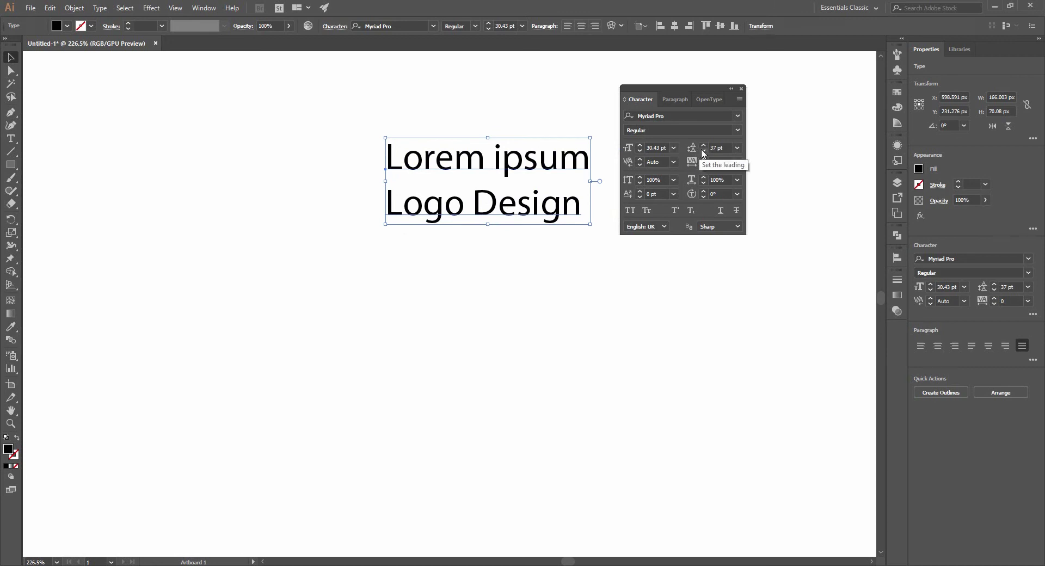
pyautogui.click(703, 151)
pyautogui.click(703, 150)
pyautogui.click(703, 150)
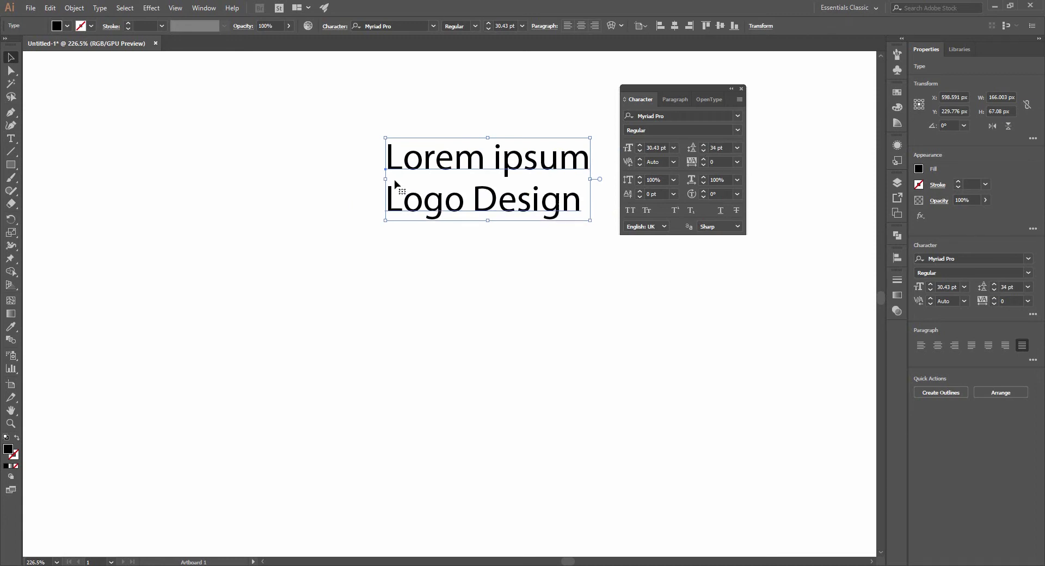
# Adjust the leading of the two-line "Lorem ipsum / Logo Design" text to 40 pt.
pyautogui.click(700, 152)
pyautogui.click(701, 151)
pyautogui.click(701, 152)
pyautogui.click(701, 152)
pyautogui.click(700, 151)
pyautogui.click(701, 152)
pyautogui.click(701, 151)
pyautogui.click(701, 152)
pyautogui.click(701, 152)
pyautogui.click(700, 152)
pyautogui.click(701, 152)
pyautogui.click(700, 152)
pyautogui.click(701, 152)
pyautogui.click(701, 152)
pyautogui.moveTo(704, 145); pyautogui.dragTo(704, 145)
pyautogui.click(704, 150)
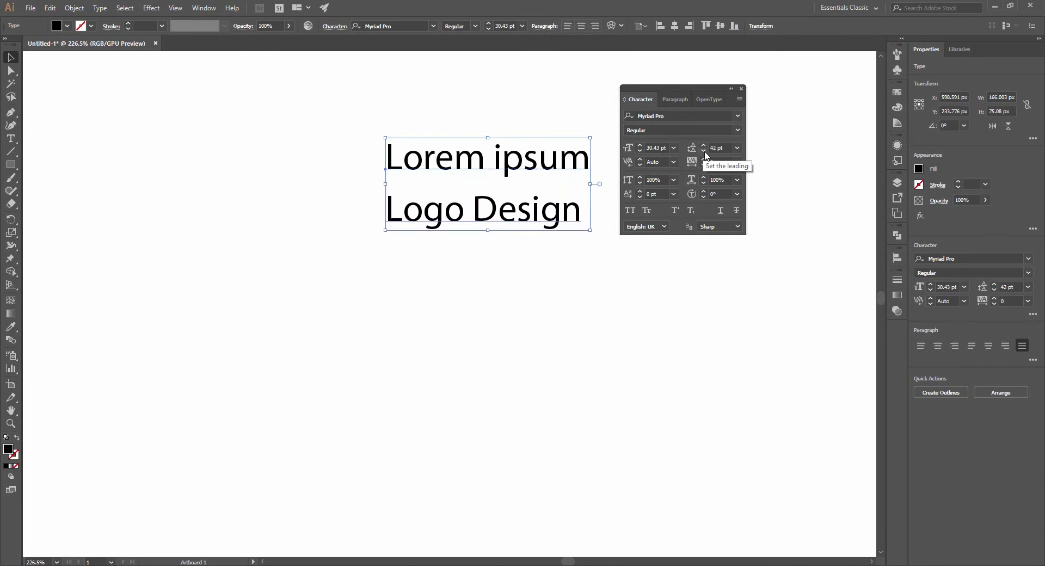
pyautogui.click(704, 152)
pyautogui.click(704, 152)
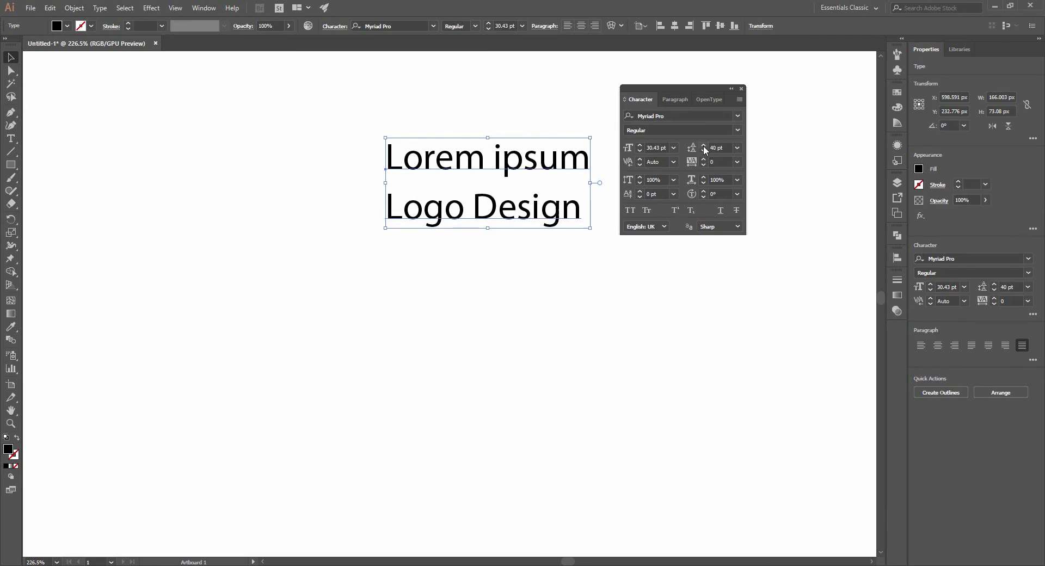
# Lower the leading of the two-line text to 30 pt and raise it to 32 pt.
pyautogui.moveTo(703, 145); pyautogui.dragTo(704, 153)
pyautogui.click(703, 147)
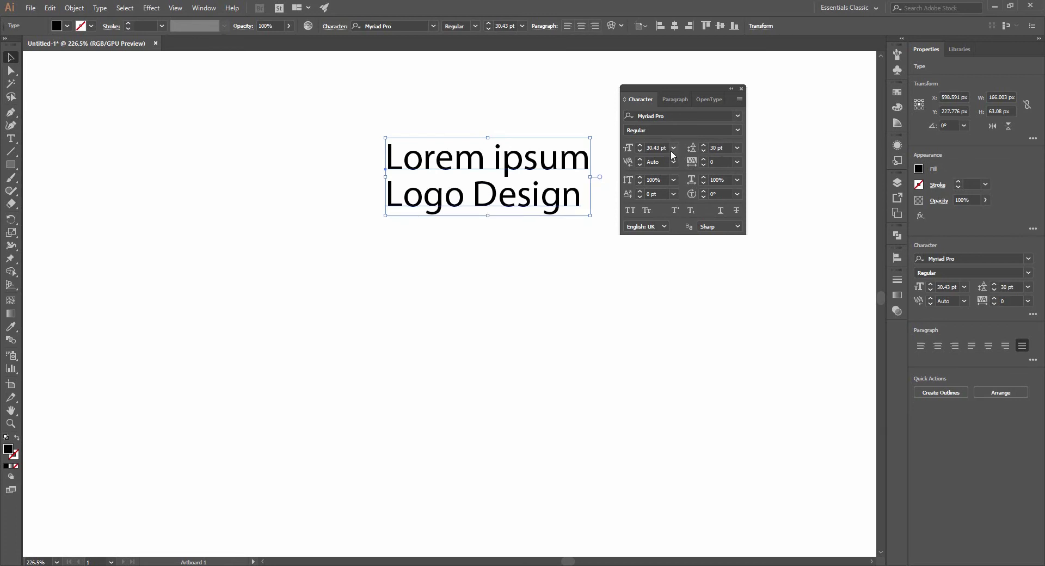
pyautogui.click(703, 144)
pyautogui.click(702, 144)
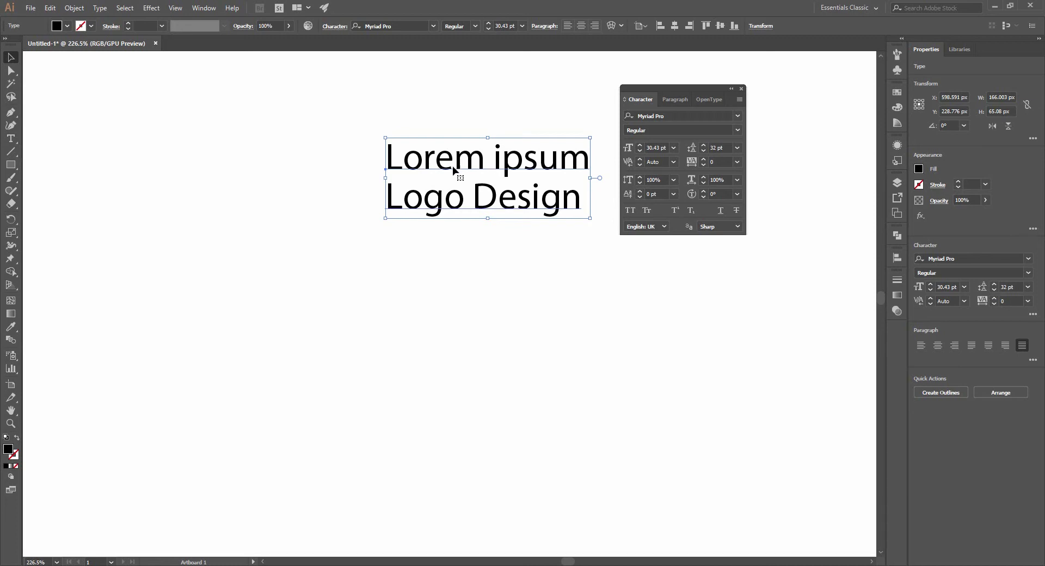
# Set the kerning of the two-line text to Optical and move it to about X 591 px, Y 231 px.
pyautogui.click(673, 162)
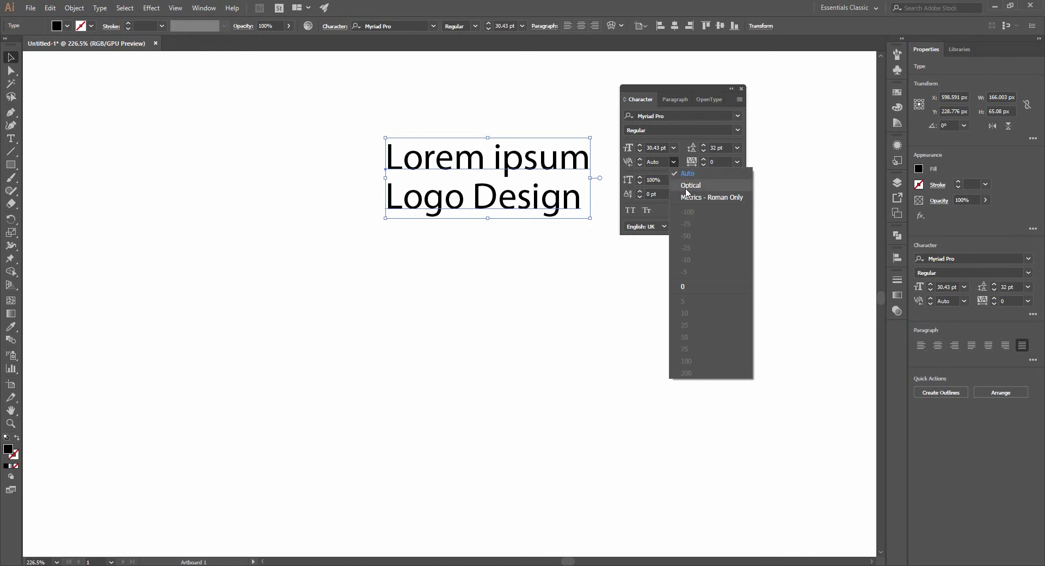
pyautogui.click(686, 187)
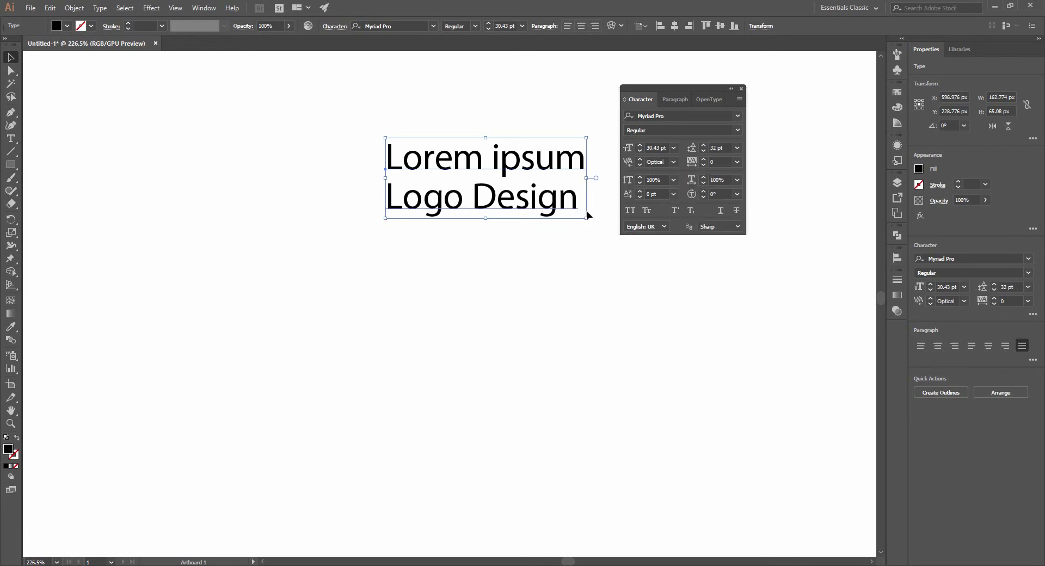
pyautogui.moveTo(501, 204)
pyautogui.mouseDown()
pyautogui.moveTo(459, 202)
pyautogui.moveTo(494, 209)
pyautogui.mouseUp()
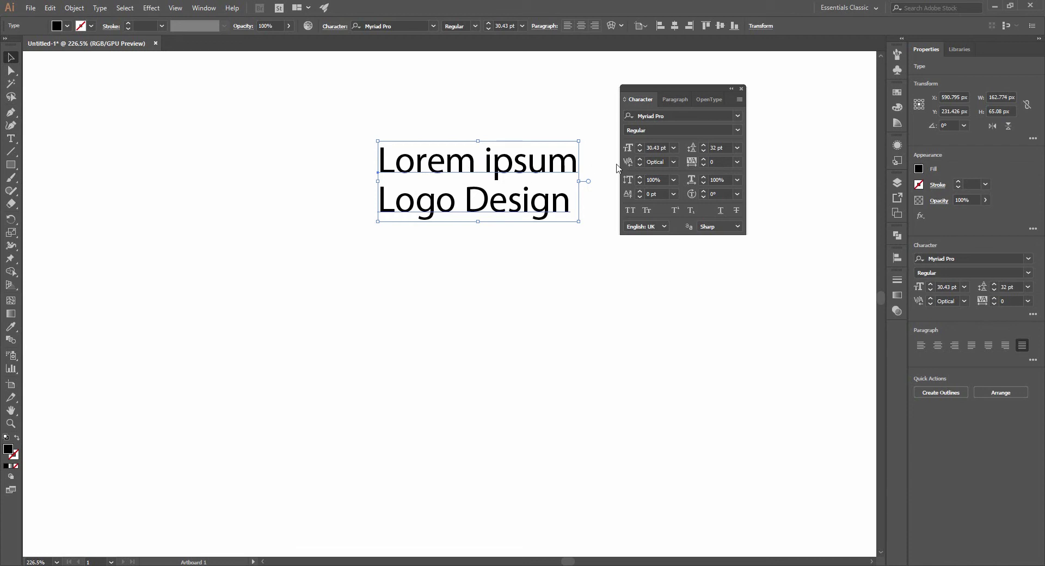
# Increase the tracking of the two-line text to 46.
pyautogui.click(703, 159)
pyautogui.click(703, 159)
pyautogui.click(703, 159)
pyautogui.click(703, 159)
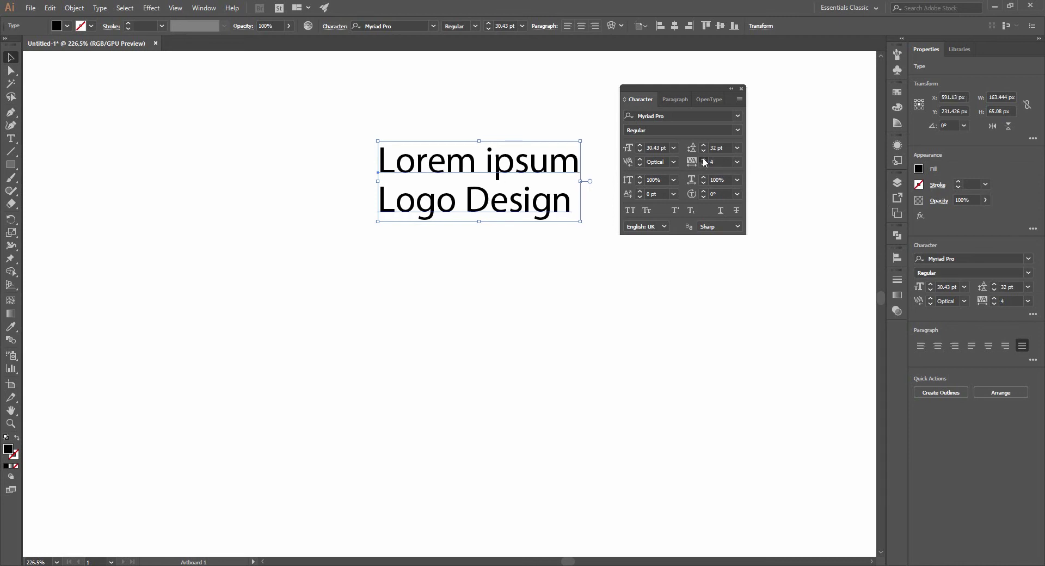
pyautogui.click(703, 159)
pyautogui.moveTo(703, 160); pyautogui.dragTo(703, 159)
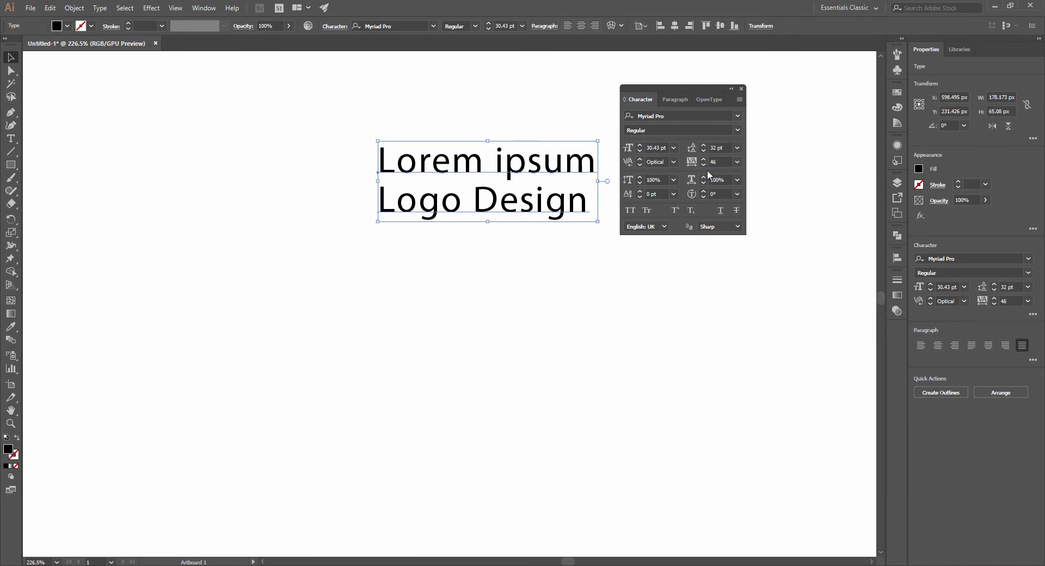
# Reduce the tracking of the two-line text well below zero and bring it back up to -3.
pyautogui.moveTo(702, 165); pyautogui.dragTo(702, 165)
pyautogui.click(703, 164)
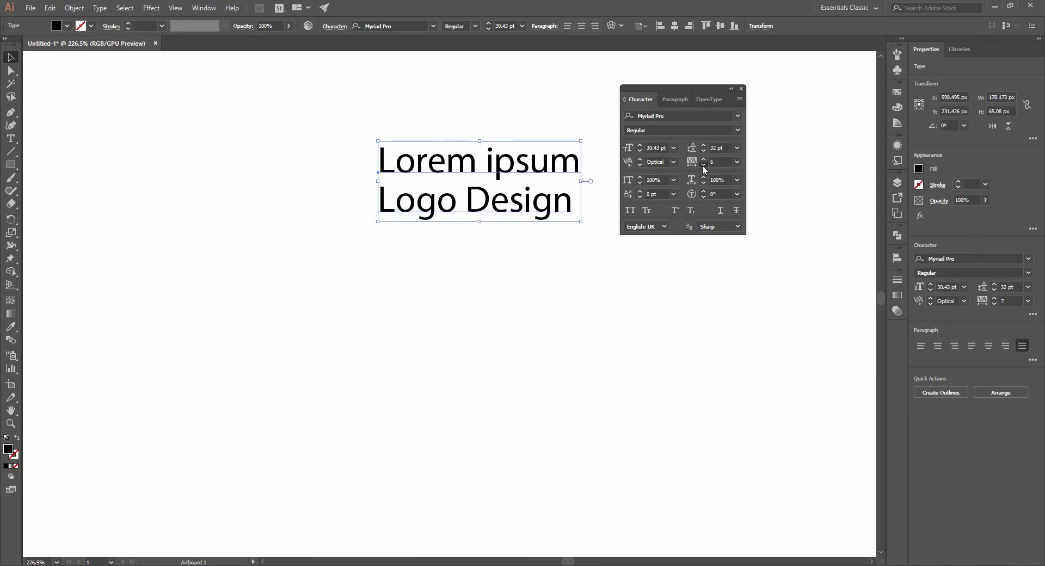
pyautogui.click(703, 164)
pyautogui.click(702, 164)
pyautogui.click(702, 164)
pyautogui.click(702, 165)
pyautogui.click(702, 165)
pyautogui.click(702, 164)
pyautogui.click(702, 165)
pyautogui.click(702, 165)
pyautogui.click(702, 160)
pyautogui.click(702, 159)
pyautogui.click(703, 159)
pyautogui.click(702, 159)
# Set the tracking of the two-line text to 0.
pyautogui.click(719, 162)
pyautogui.press('BackSpace')
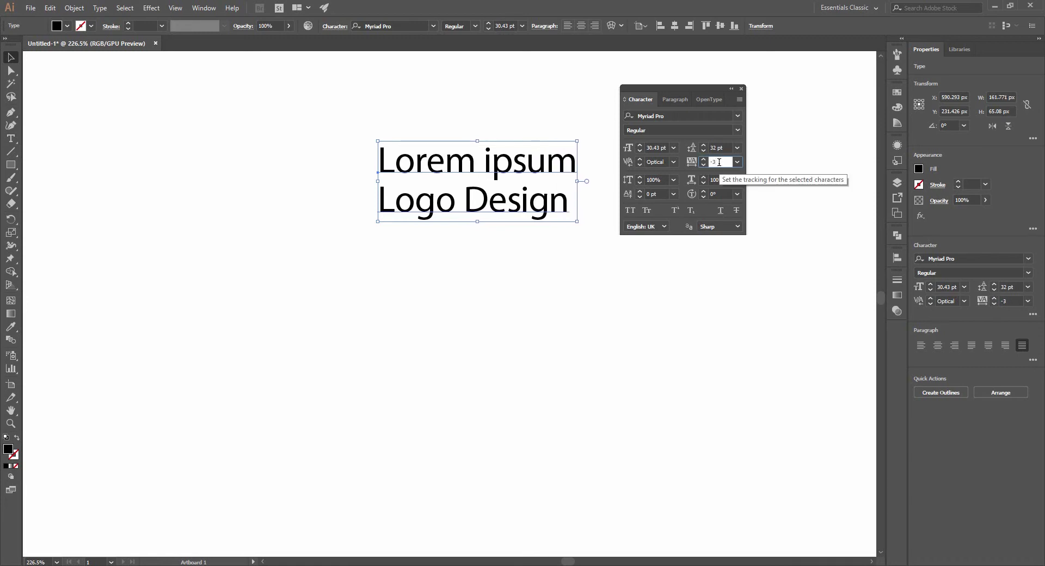
pyautogui.press('BackSpace')
pyautogui.press('BackSpace')
pyautogui.write('0')
pyautogui.press('Return')
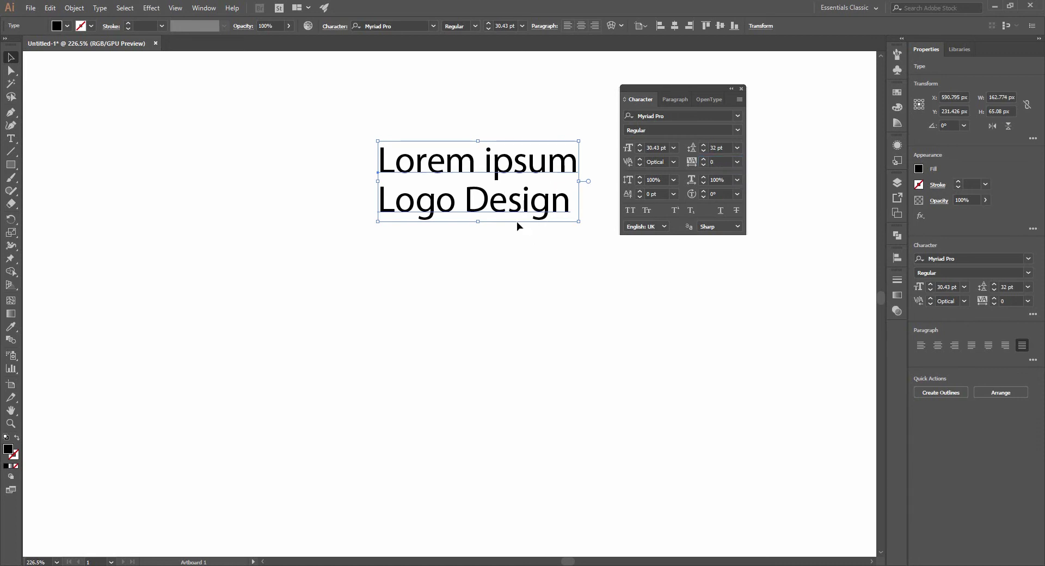
# Undo the last tracking changes and delete the two-line text.
pyautogui.hotkey('ctrl', 'z')
pyautogui.click(496, 157)
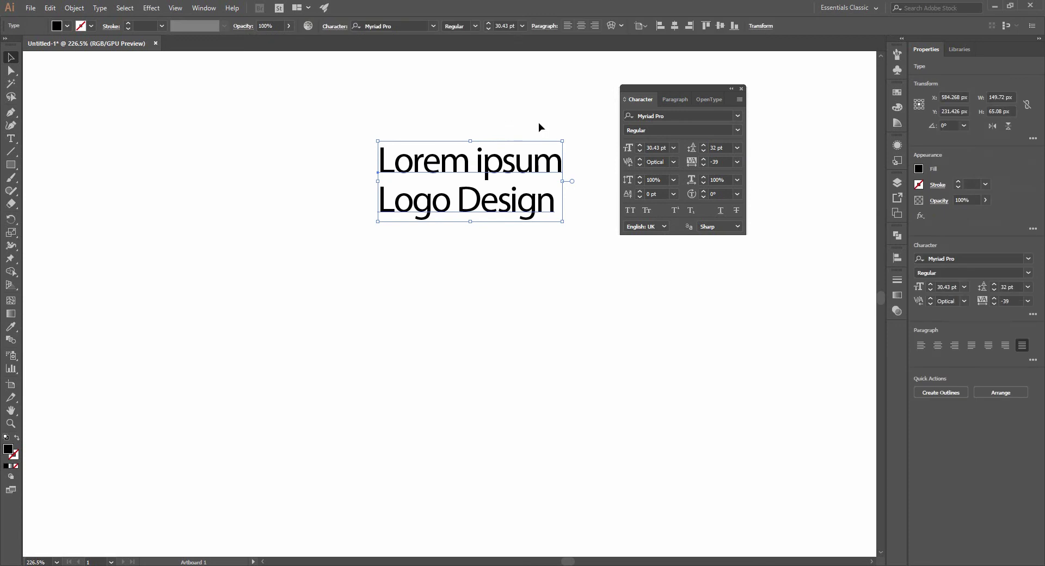
pyautogui.press('Delete')
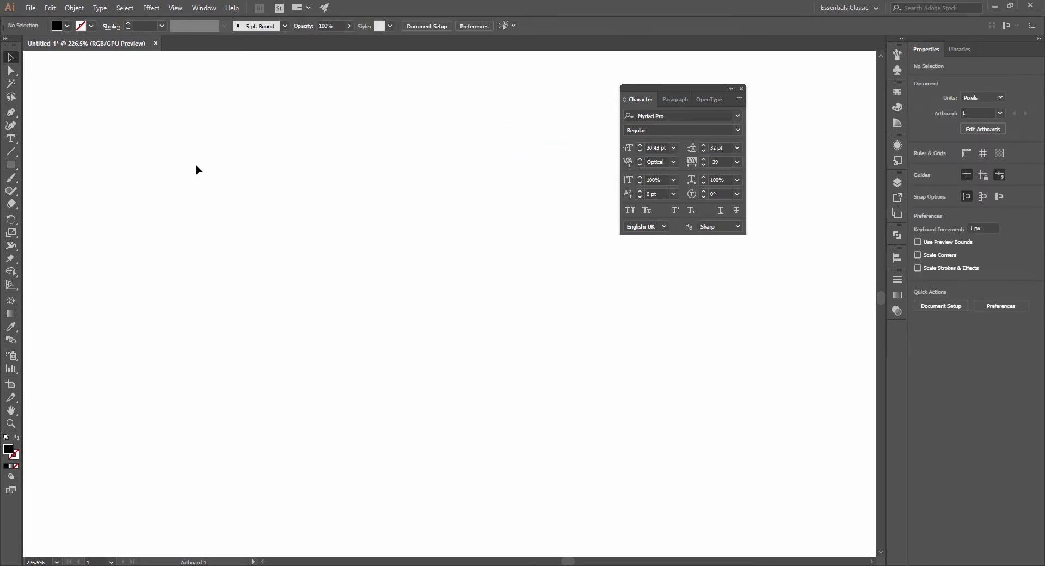
# Create a new "Lorem ipsum" point text on the empty artboard and select it as an object.
pyautogui.press('t')
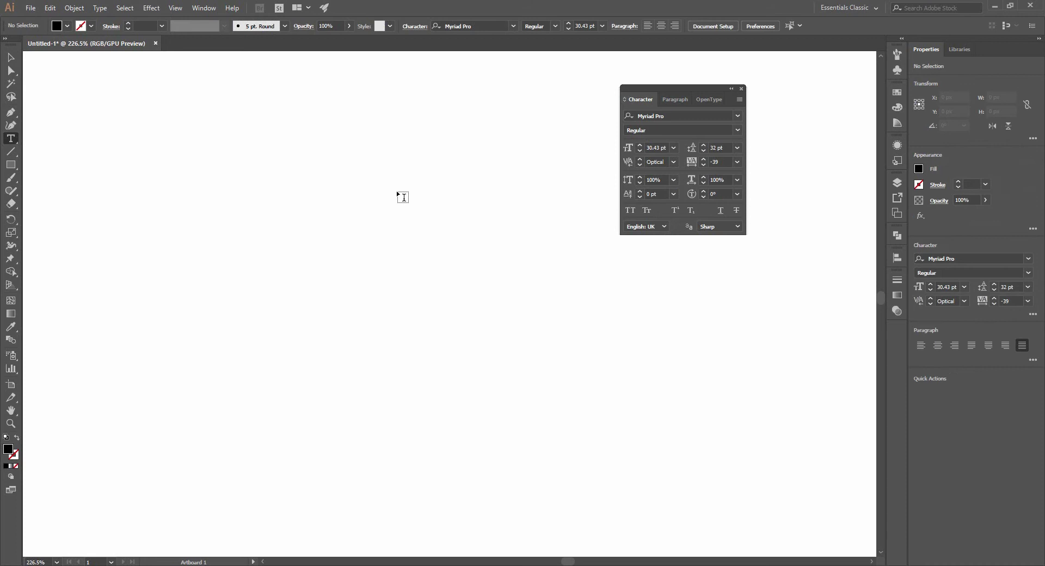
pyautogui.click(397, 191)
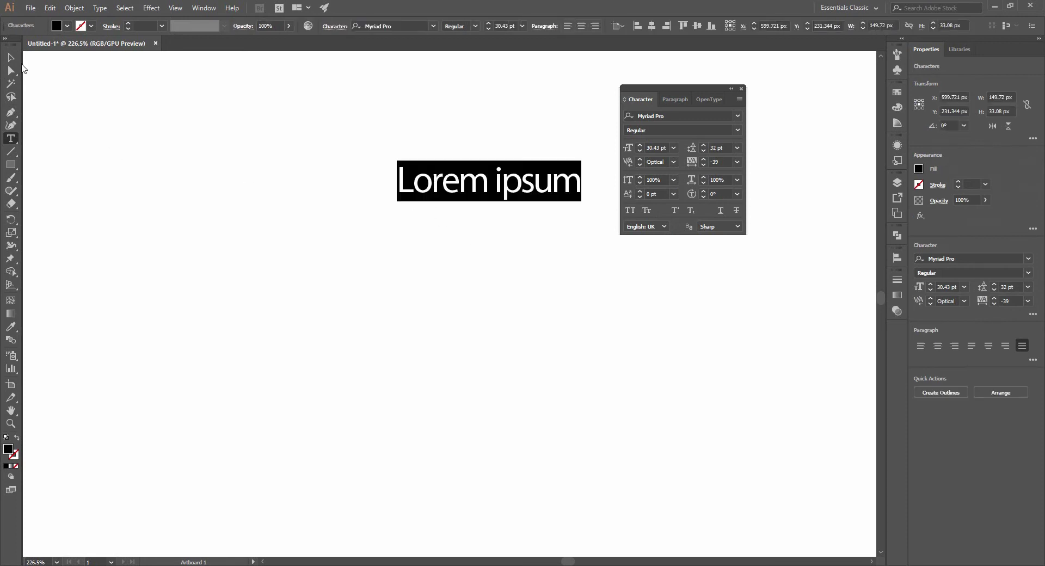
pyautogui.click(8, 57)
# Stretch the "Lorem ipsum" text by its bounding box to about 186 × 100 px and place it at about X 524 px, Y 233 px.
pyautogui.moveTo(531, 183)
pyautogui.mouseDown()
pyautogui.moveTo(470, 180)
pyautogui.moveTo(516, 194)
pyautogui.mouseUp()
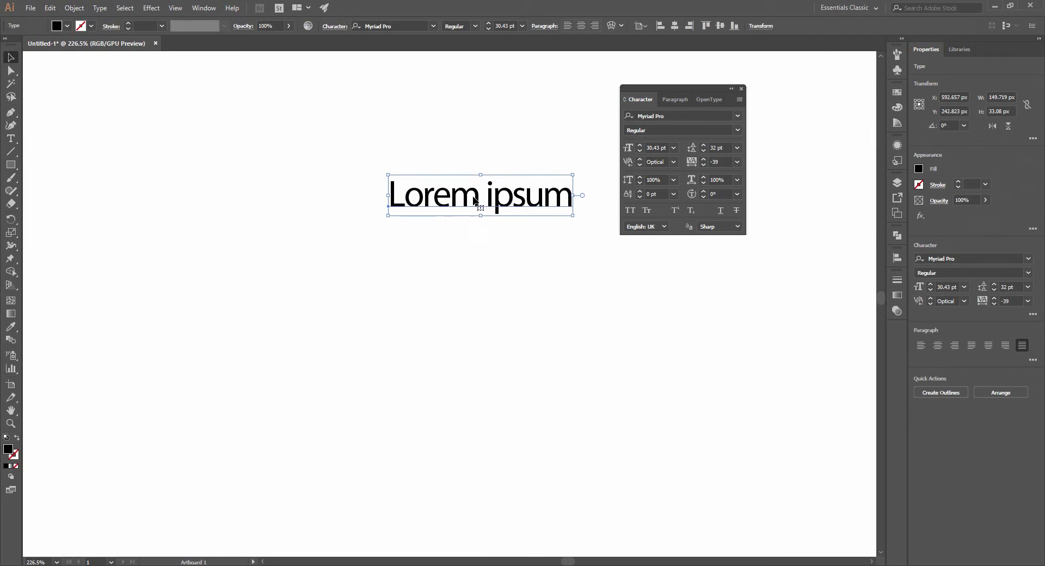
pyautogui.moveTo(480, 173); pyautogui.dragTo(480, 91)
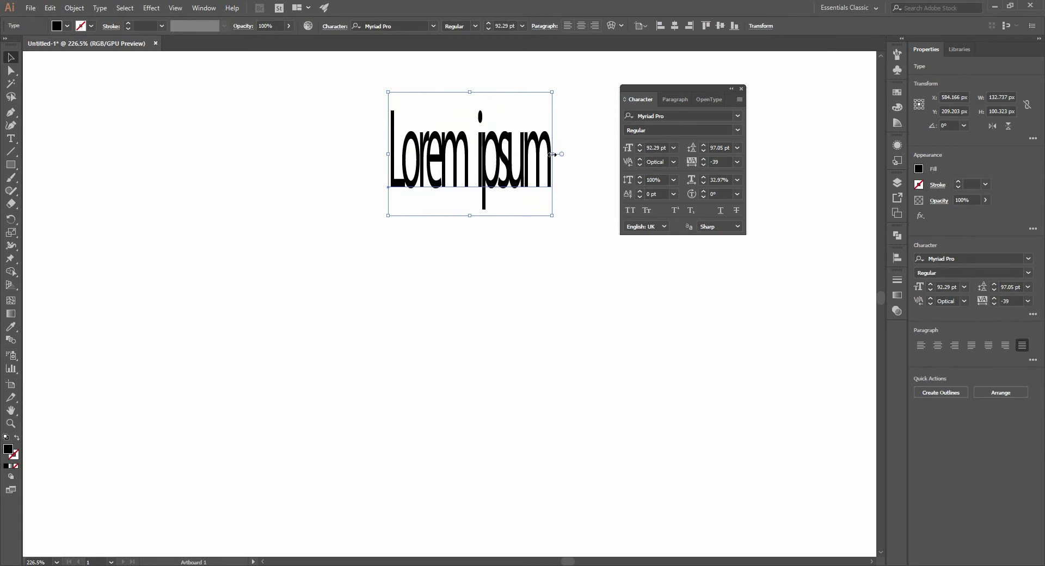
pyautogui.moveTo(553, 154); pyautogui.dragTo(439, 193)
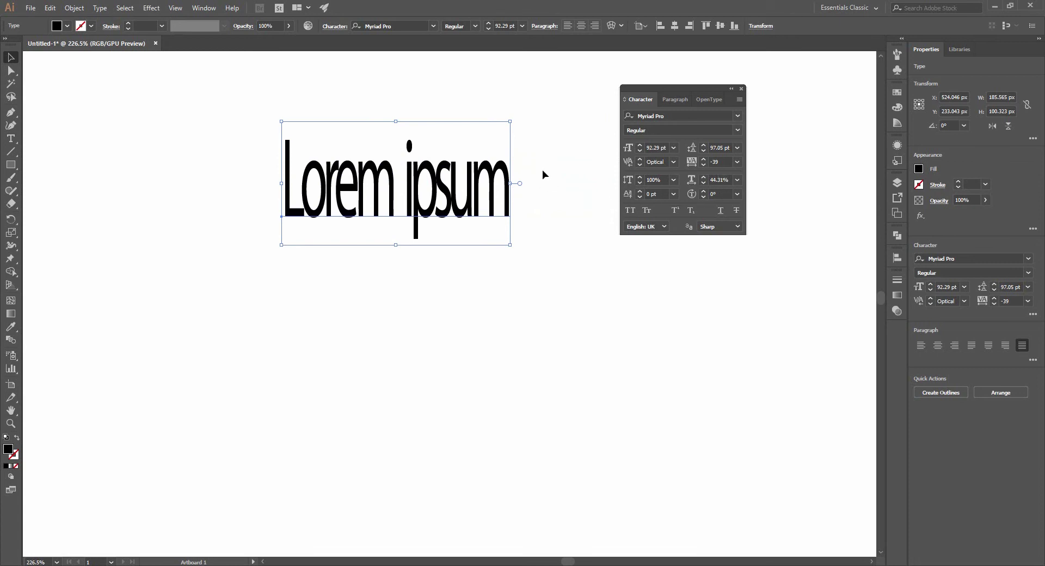
# Set the text's horizontal scale to 100% and move it to about X 468 px, Y 239 px.
pyautogui.click(728, 180)
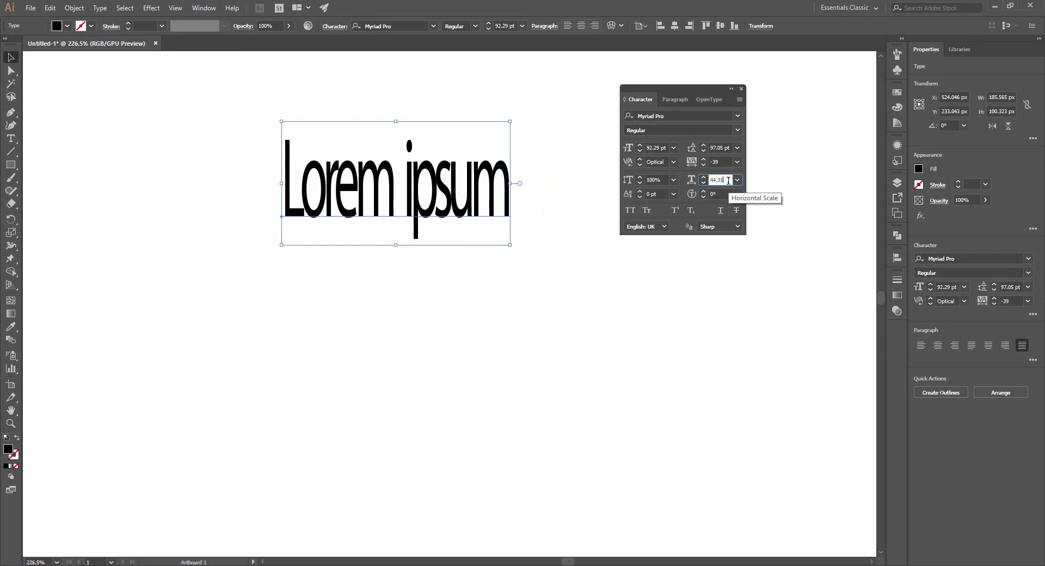
pyautogui.write('100')
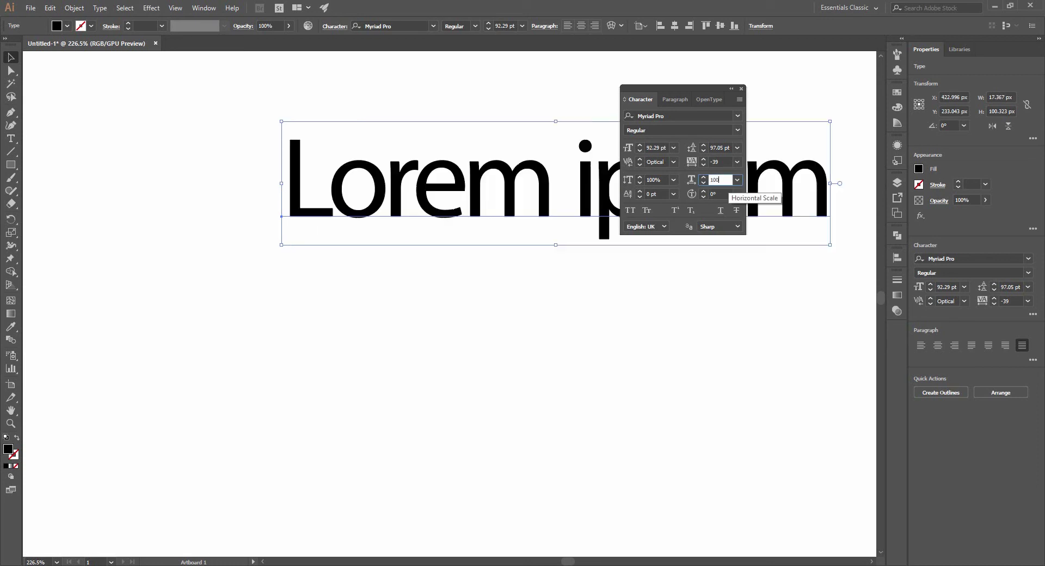
pyautogui.press('Return')
pyautogui.moveTo(513, 194); pyautogui.dragTo(330, 206)
pyautogui.moveTo(437, 217); pyautogui.dragTo(374, 207)
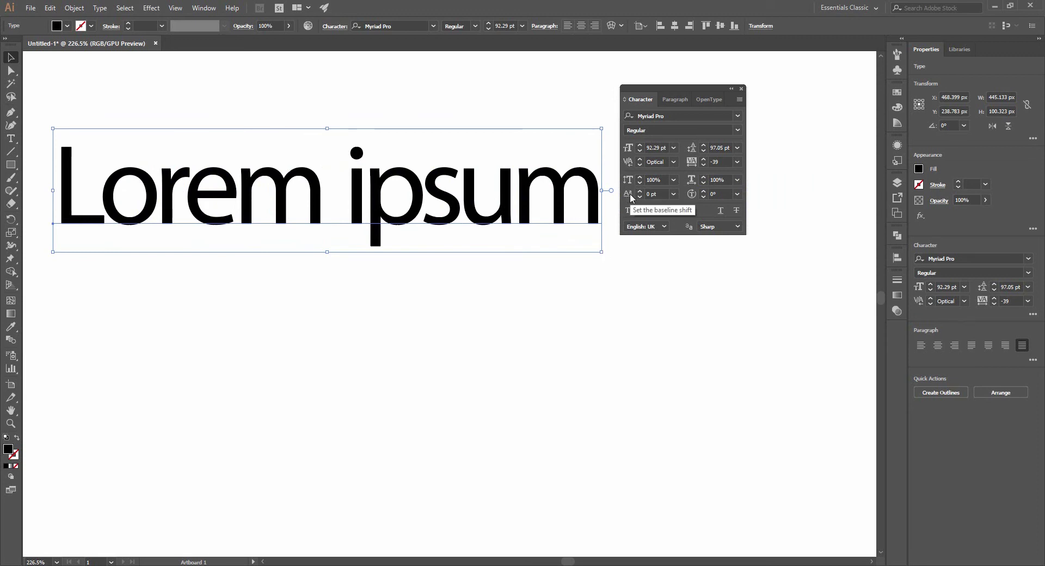
# Try a baseline shift of -12 pt on the "Lorem ipsum" text and reset it to 0 pt.
pyautogui.click(674, 194)
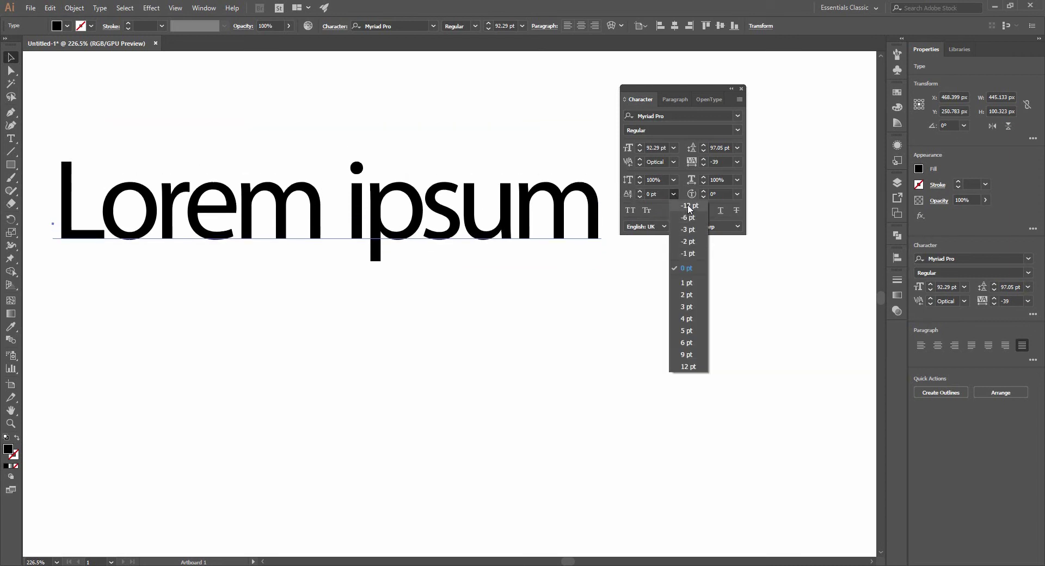
pyautogui.click(689, 206)
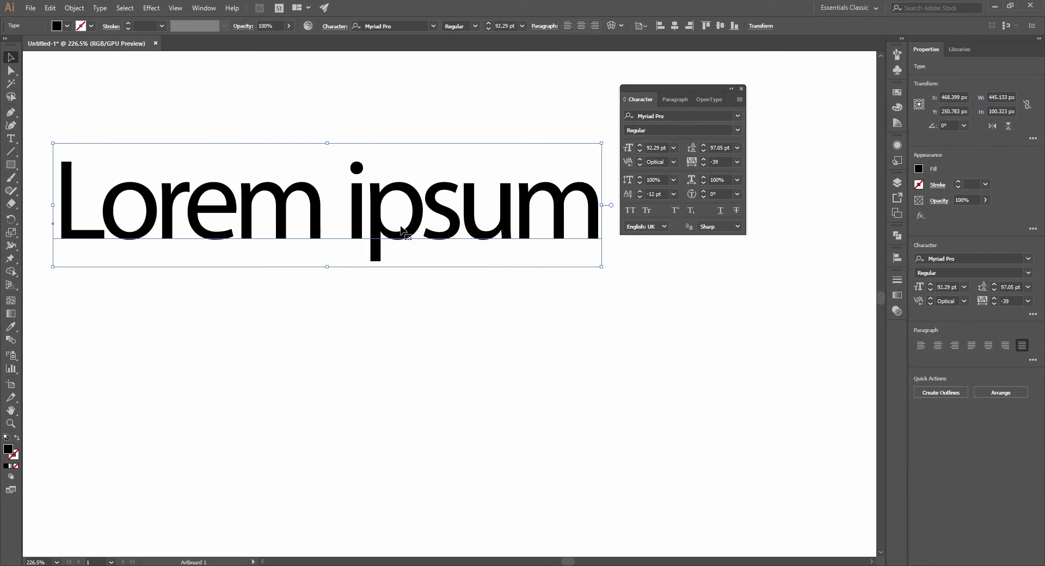
pyautogui.click(673, 194)
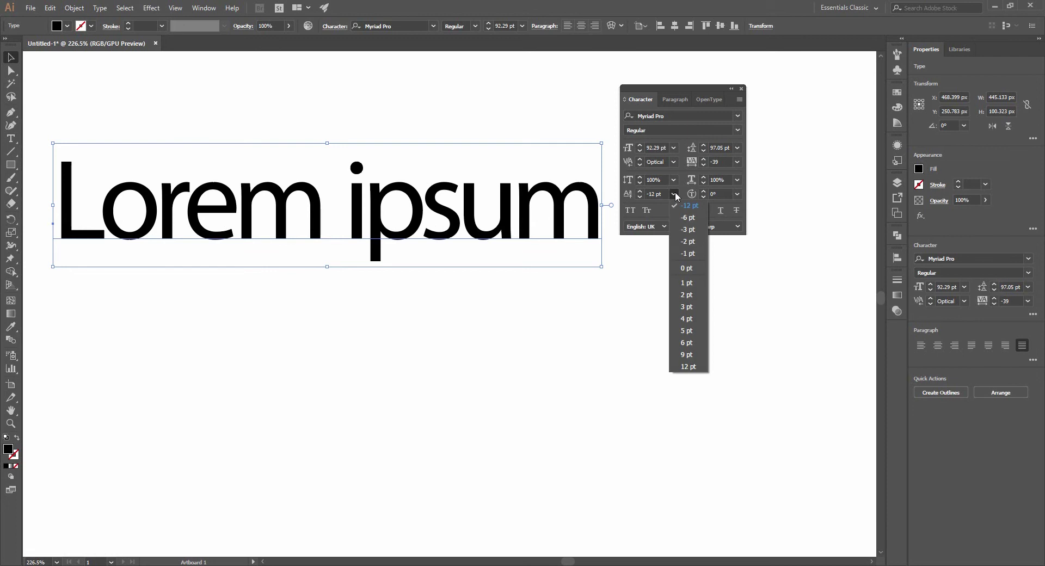
pyautogui.click(686, 268)
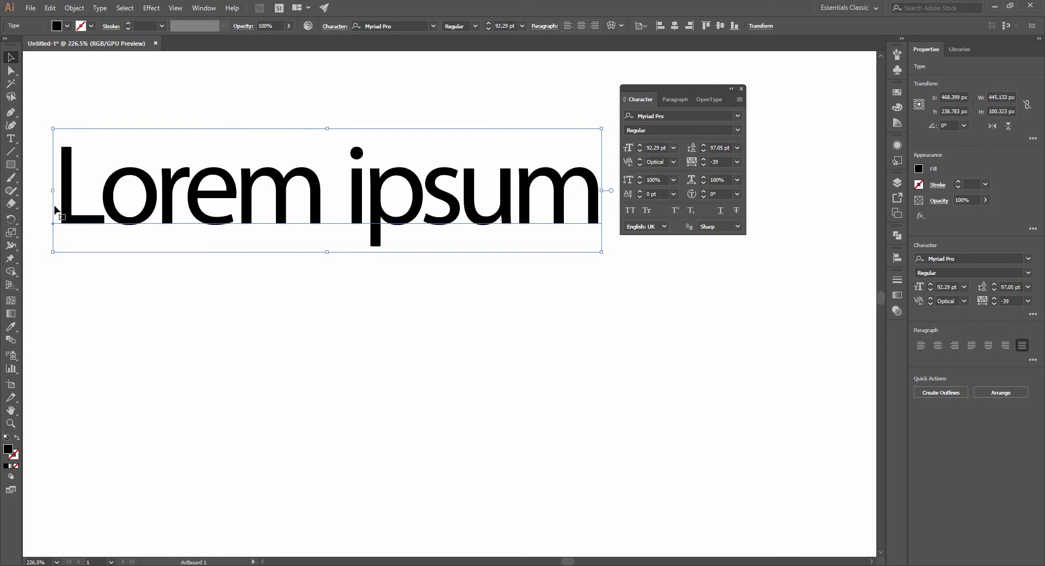
# Try a baseline shift of 12 pt on the "Lorem ipsum" text and reset it to 0 pt.
pyautogui.click(674, 194)
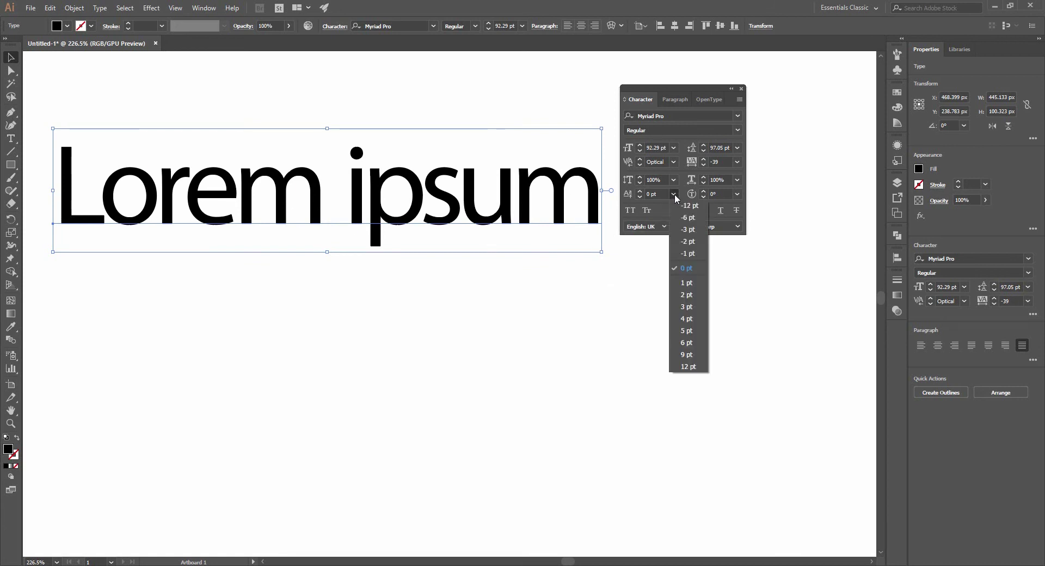
pyautogui.click(688, 367)
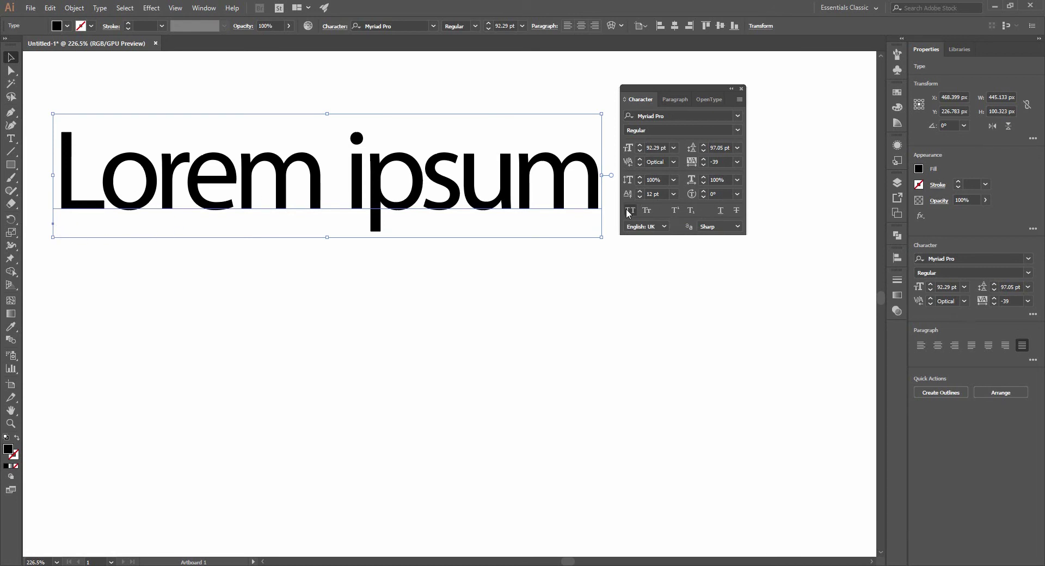
pyautogui.click(674, 194)
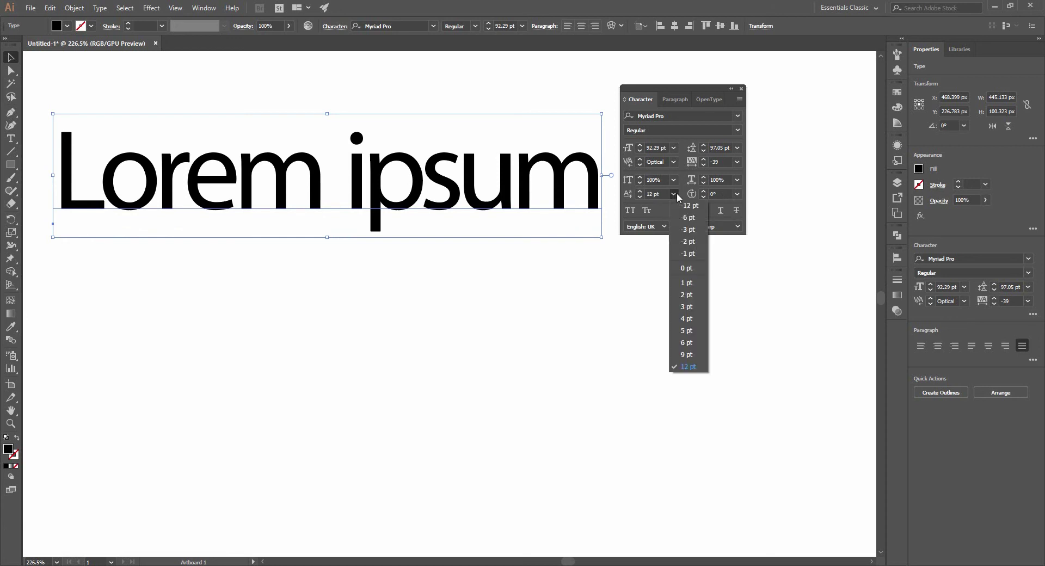
pyautogui.click(681, 268)
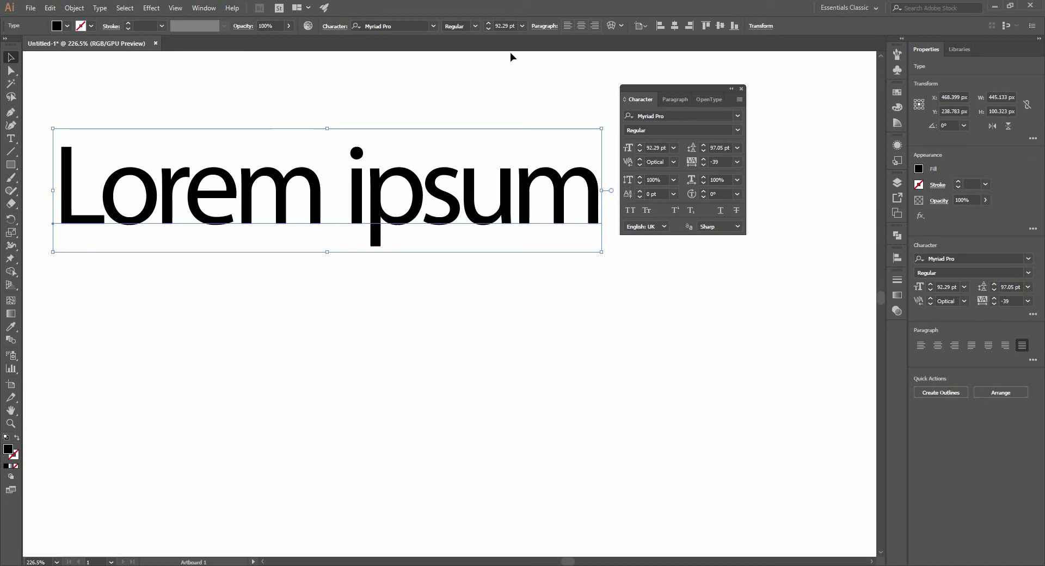
# Set the character rotation of the "Lorem ipsum" text to 30° and move the text to about X 546 px, Y 248 px.
pyautogui.click(720, 193)
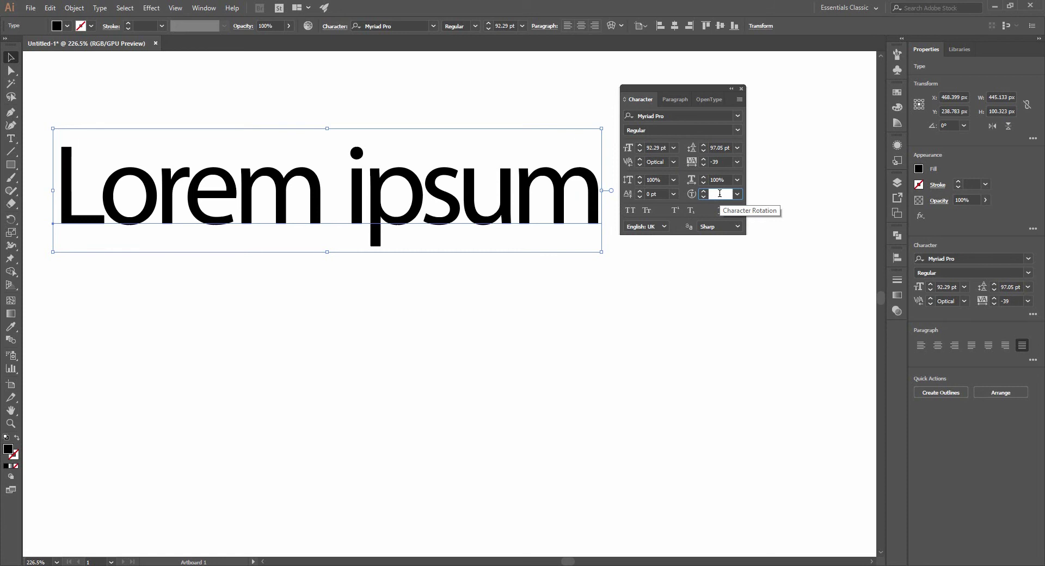
pyautogui.write('30')
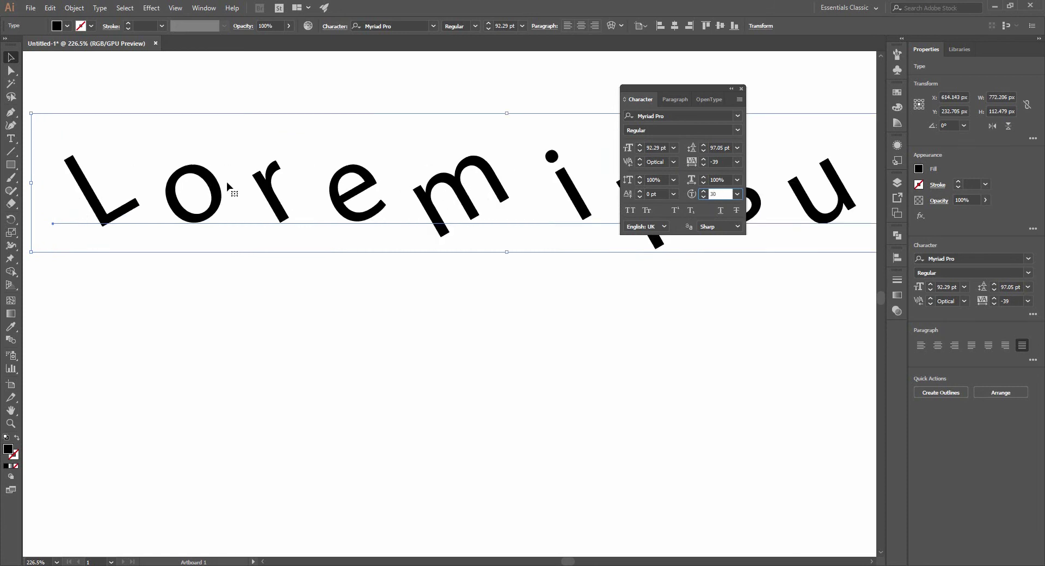
pyautogui.click(547, 357)
pyautogui.moveTo(443, 217); pyautogui.dragTo(387, 219)
pyautogui.press('z')
pyautogui.keyDown('alt'); pyautogui.click(436, 242); pyautogui.keyUp('alt')
pyautogui.moveTo(442, 292); pyautogui.dragTo(351, 250)
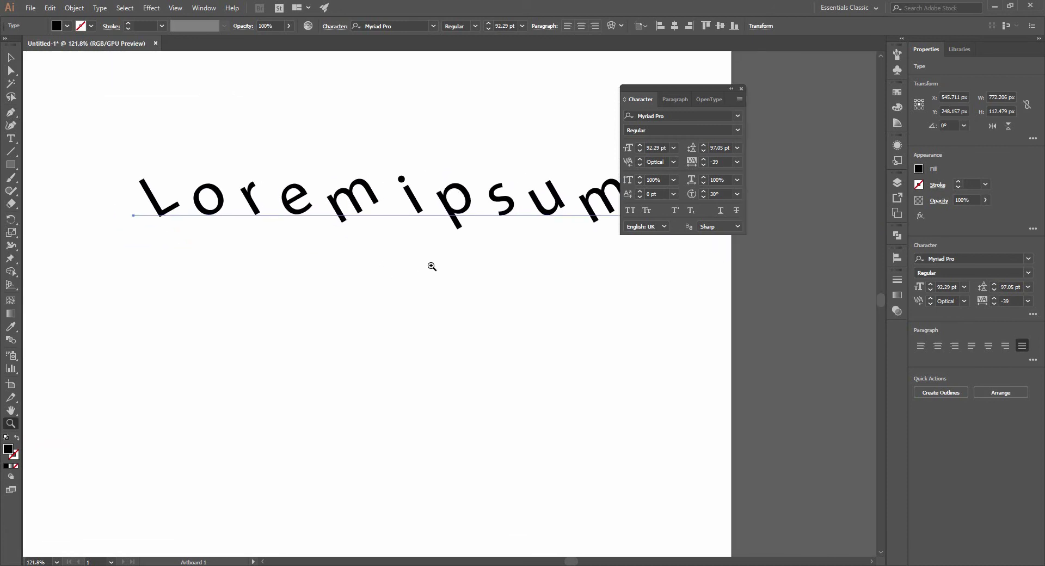
pyautogui.moveTo(470, 279); pyautogui.dragTo(424, 290)
pyautogui.press('v')
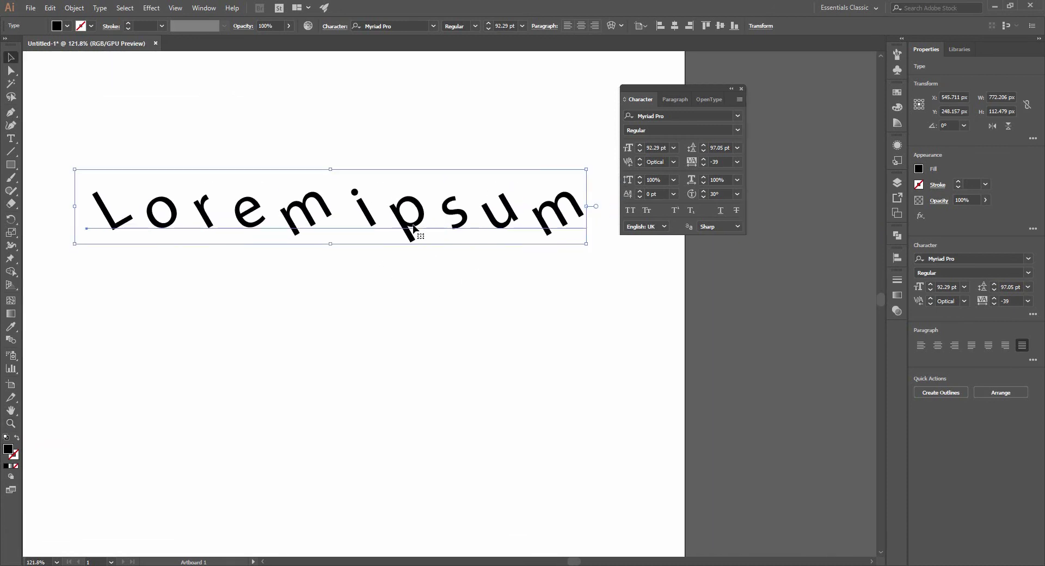
# Reset the character rotation of the "Lorem ipsum" text to 0° and move the text to about X 602 px, Y 253 px.
pyautogui.click(723, 193)
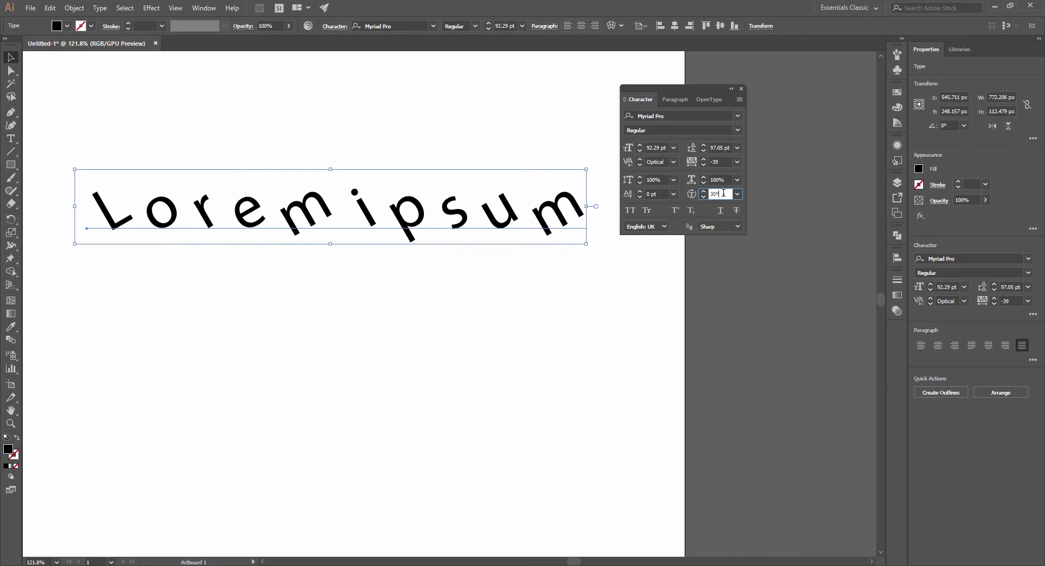
pyautogui.press('BackSpace')
pyautogui.write('0')
pyautogui.press('Return')
pyautogui.moveTo(297, 221); pyautogui.dragTo(445, 217)
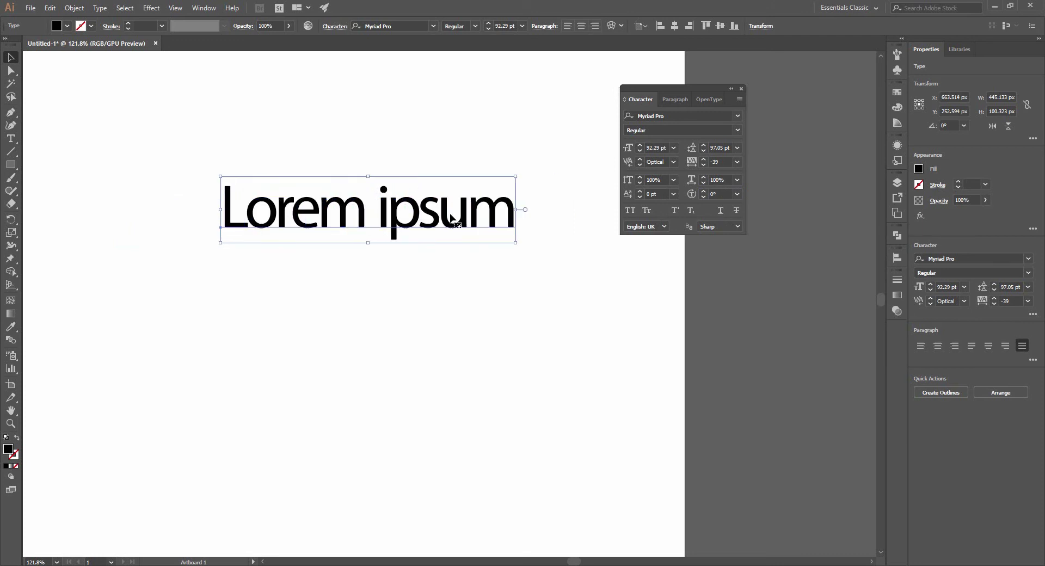
# Try All Caps and Small Caps in turn on the "Lorem ipsum" text, switching each off again.
pyautogui.click(630, 211)
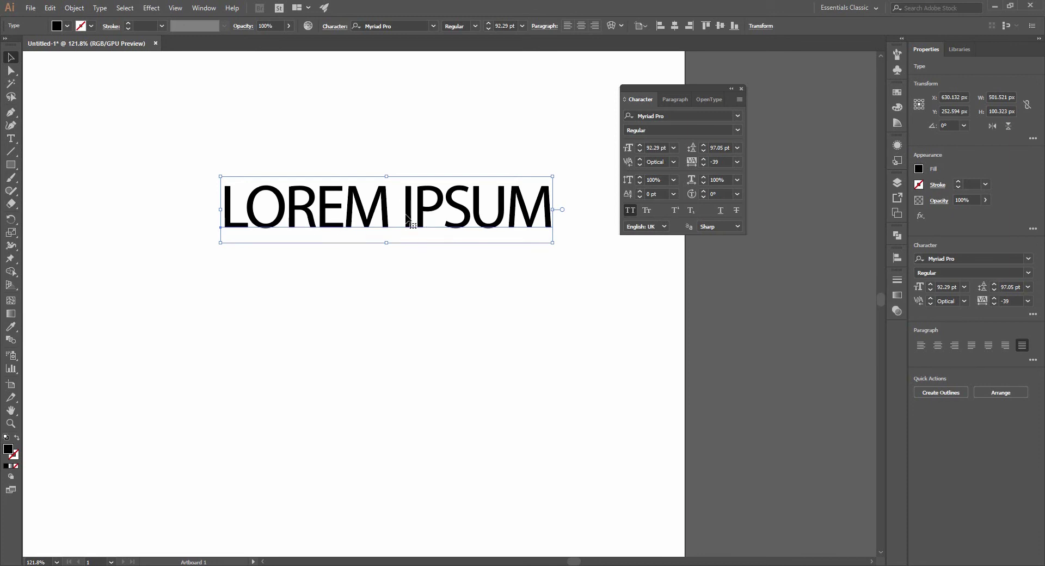
pyautogui.click(630, 211)
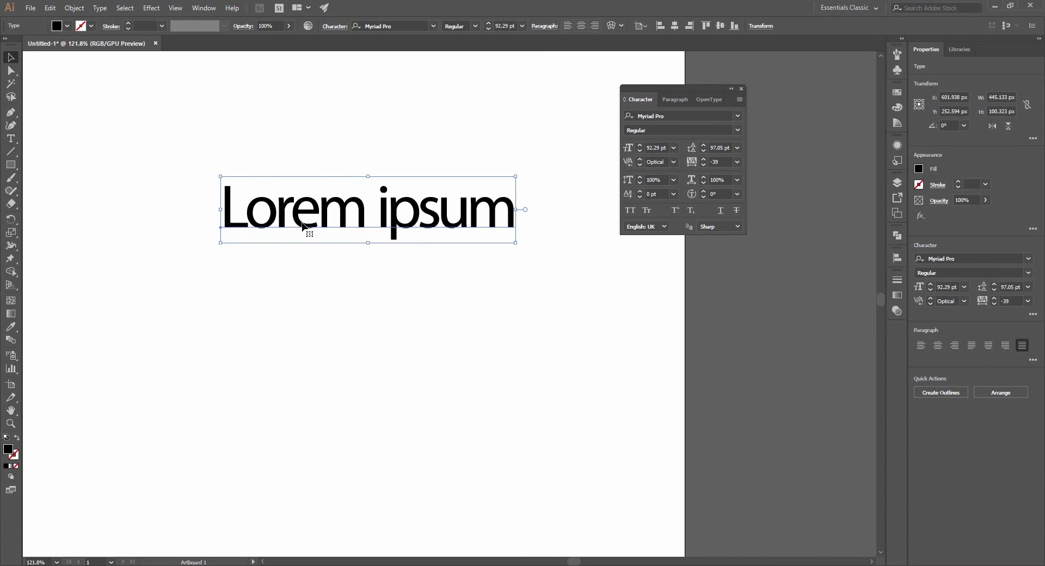
pyautogui.click(647, 210)
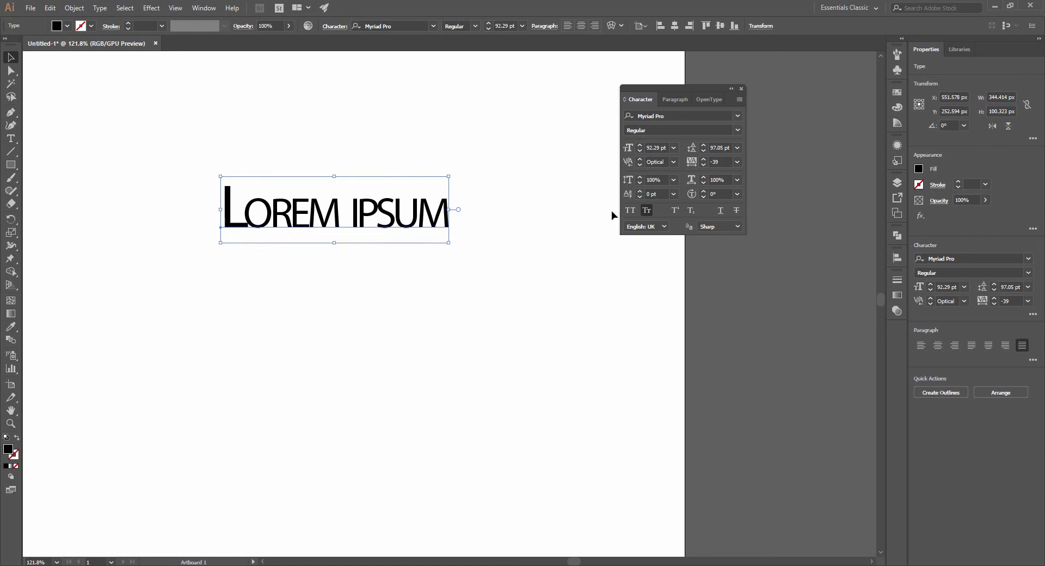
pyautogui.click(646, 211)
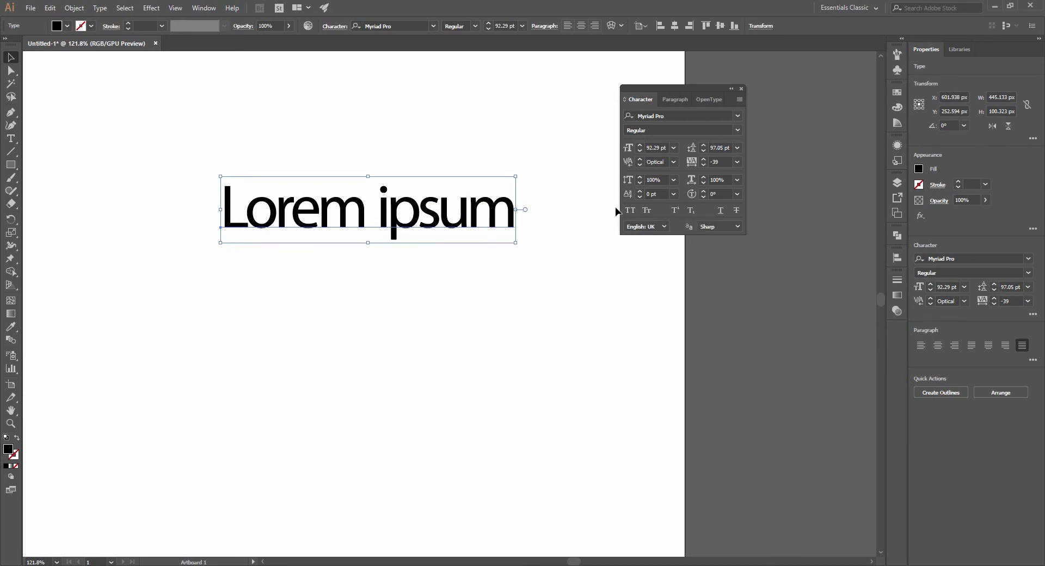
# Remove the large "Lorem ipsum" text and create point text reading "a2+2ab+b2" in the upper part of the artboard.
pyautogui.moveTo(416, 221); pyautogui.dragTo(448, 232)
pyautogui.hotkey('ctrl', 'z')
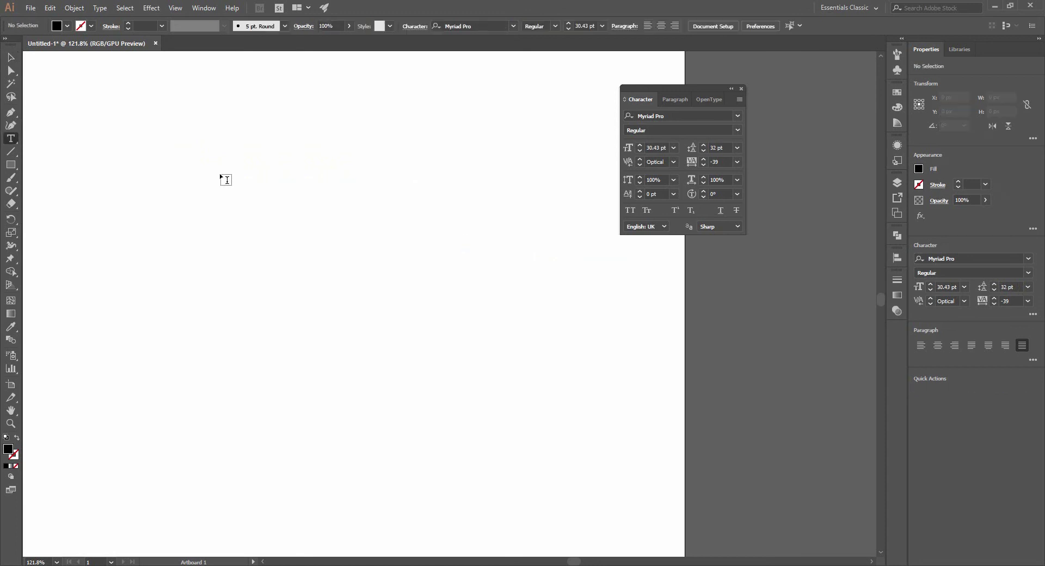
pyautogui.hotkey('ctrl', 'z')
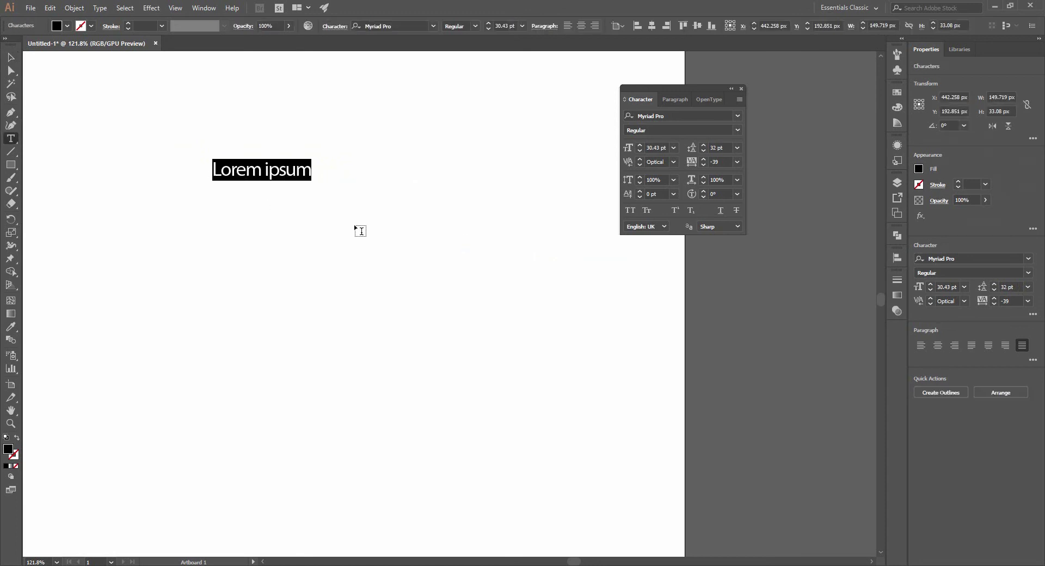
pyautogui.press('BackSpace')
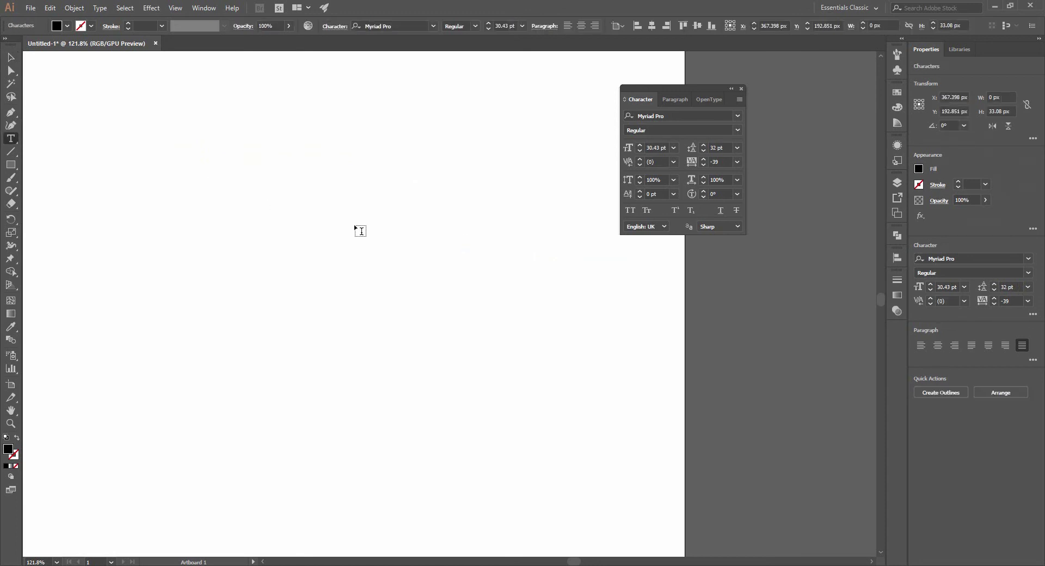
pyautogui.write('a2+2ab')
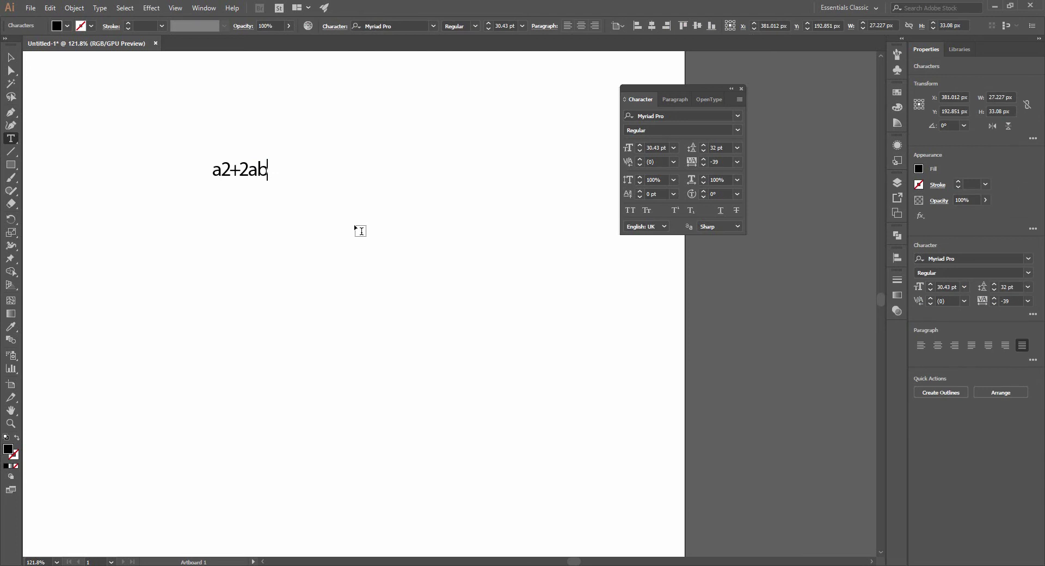
pyautogui.write('+b2')
pyautogui.click(10, 58)
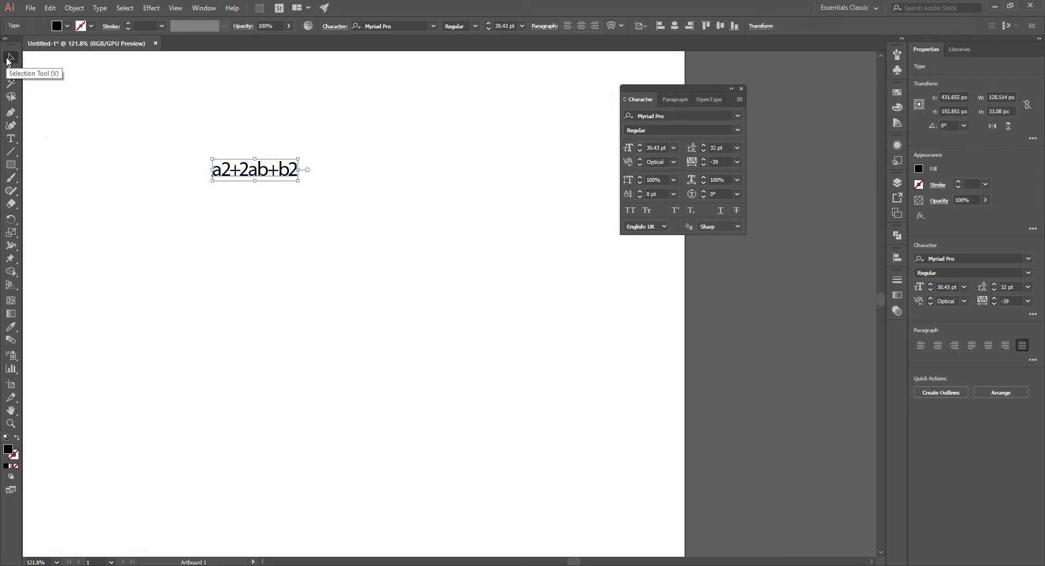
# Apply superscript to the 2 after "a" and to the 2 after "b" in the "a2+2ab+b2" text.
pyautogui.doubleClick(225, 170)
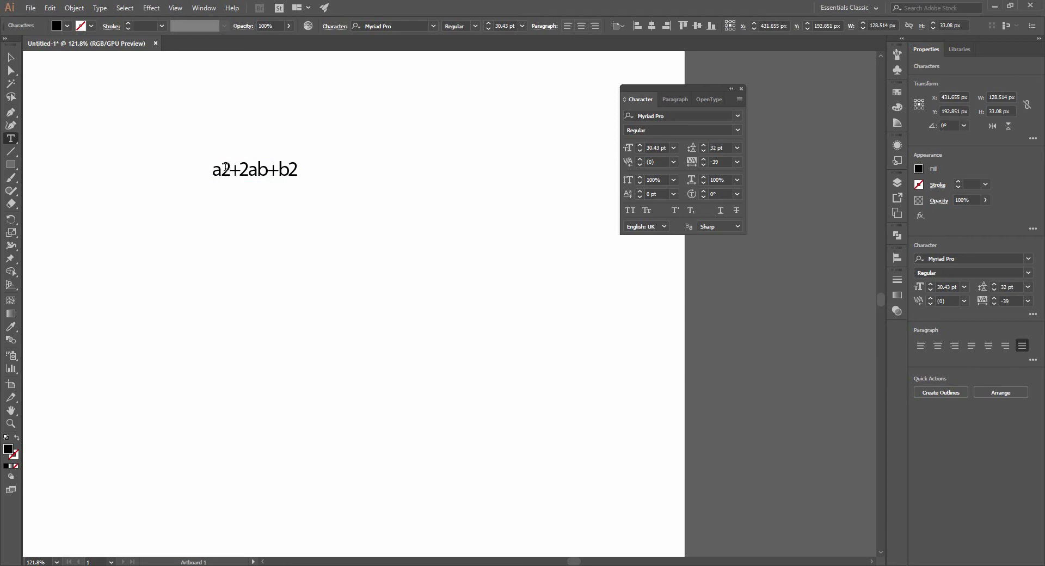
pyautogui.moveTo(230, 169); pyautogui.dragTo(221, 169)
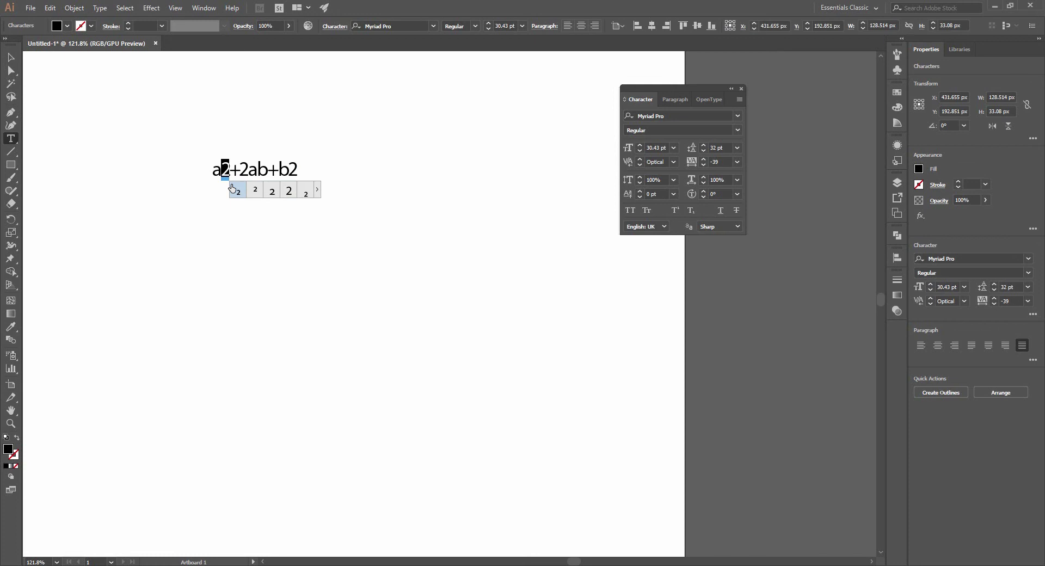
pyautogui.click(675, 211)
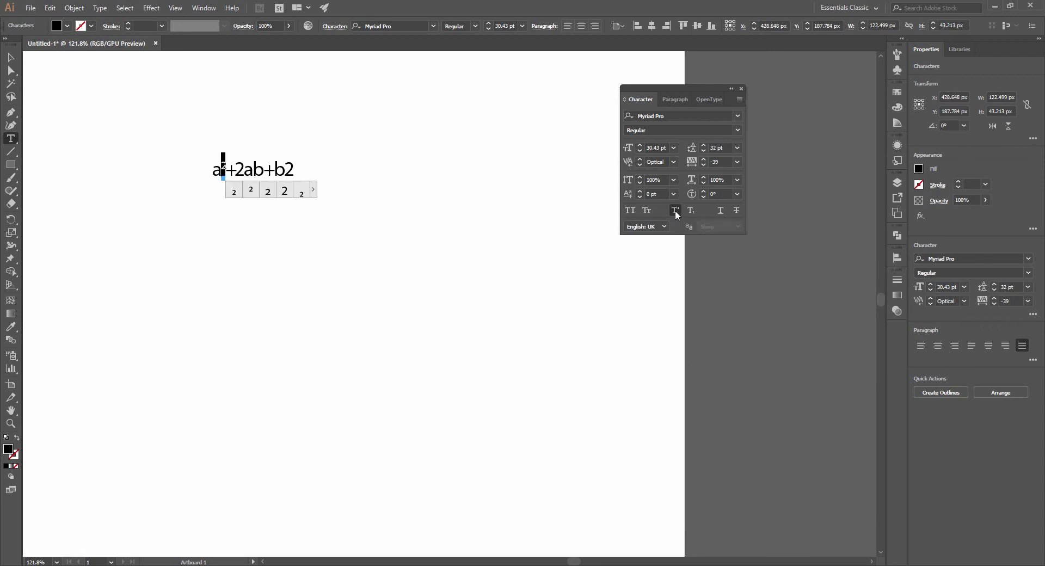
pyautogui.click(295, 171)
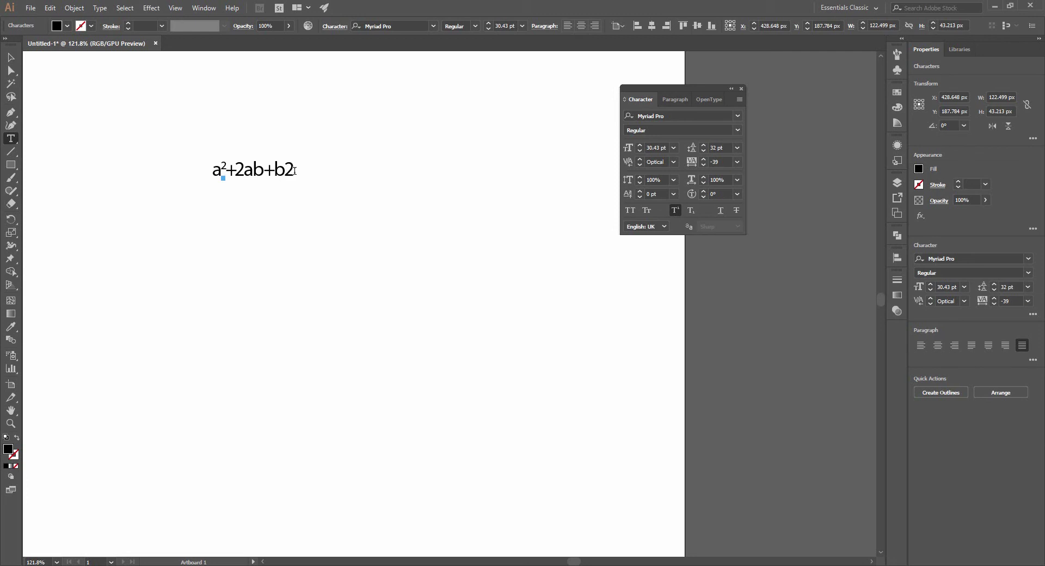
pyautogui.press('Escape')
pyautogui.moveTo(284, 170); pyautogui.dragTo(294, 170)
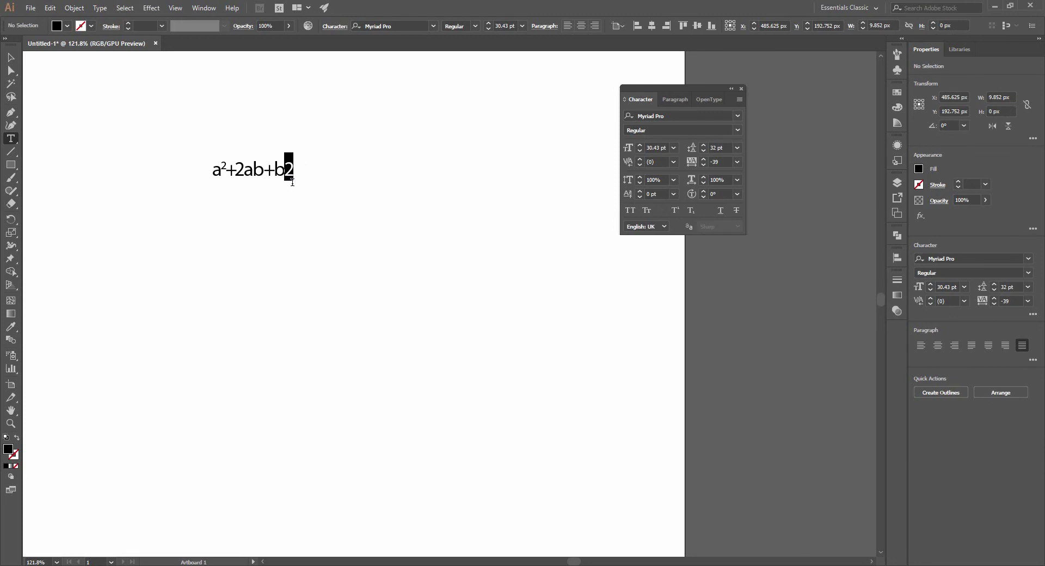
pyautogui.click(675, 210)
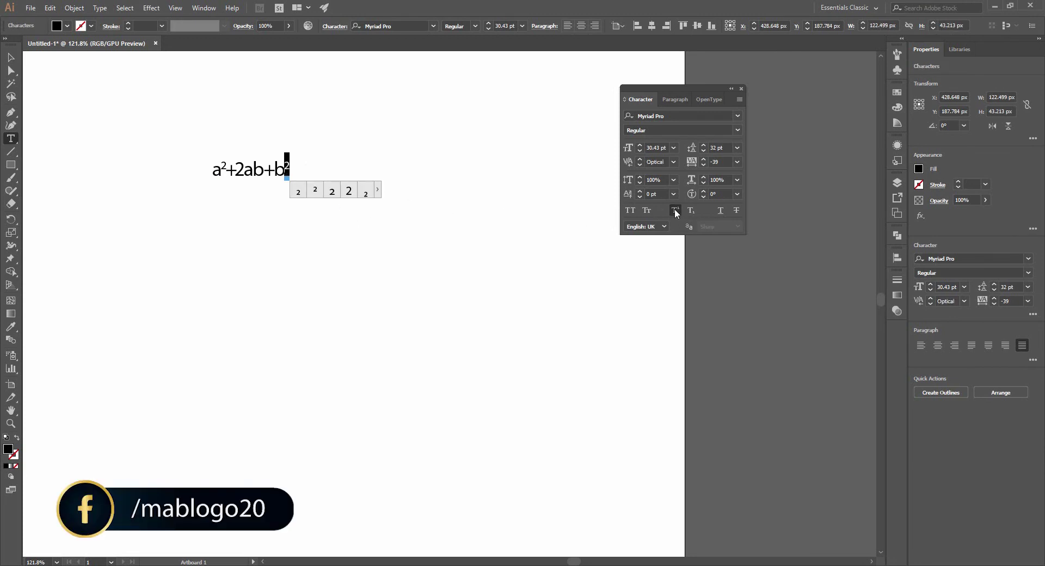
# Move the finished algebra expression to about X 332 px, Y 115 px and deselect it.
pyautogui.click(10, 56)
pyautogui.click(356, 191)
pyautogui.moveTo(254, 177); pyautogui.dragTo(191, 129)
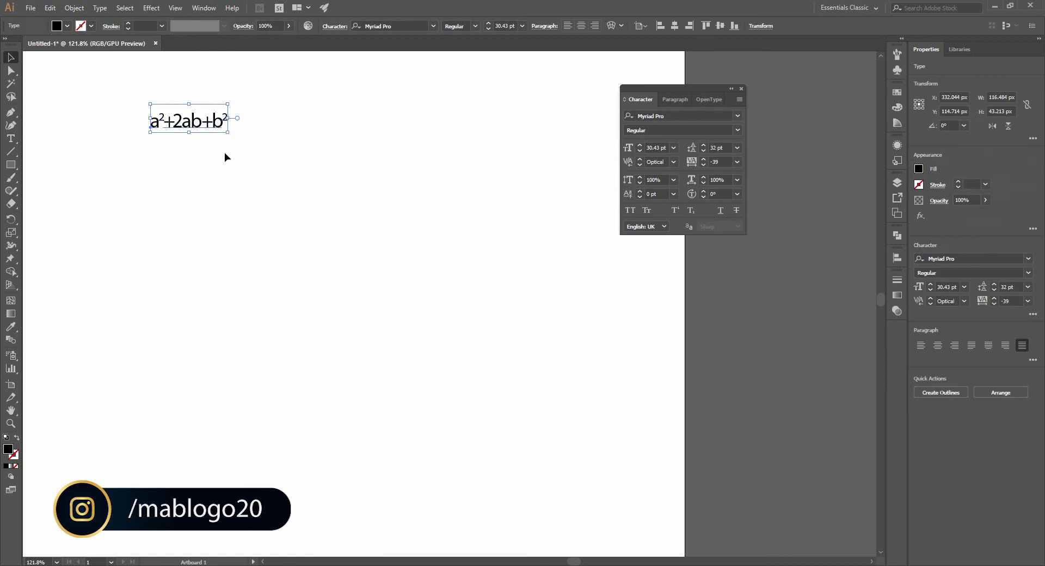
pyautogui.click(224, 157)
# Examine the superscript characters of the algebra expression up close at about 420% zoom.
pyautogui.scroll(2, 450, 411)
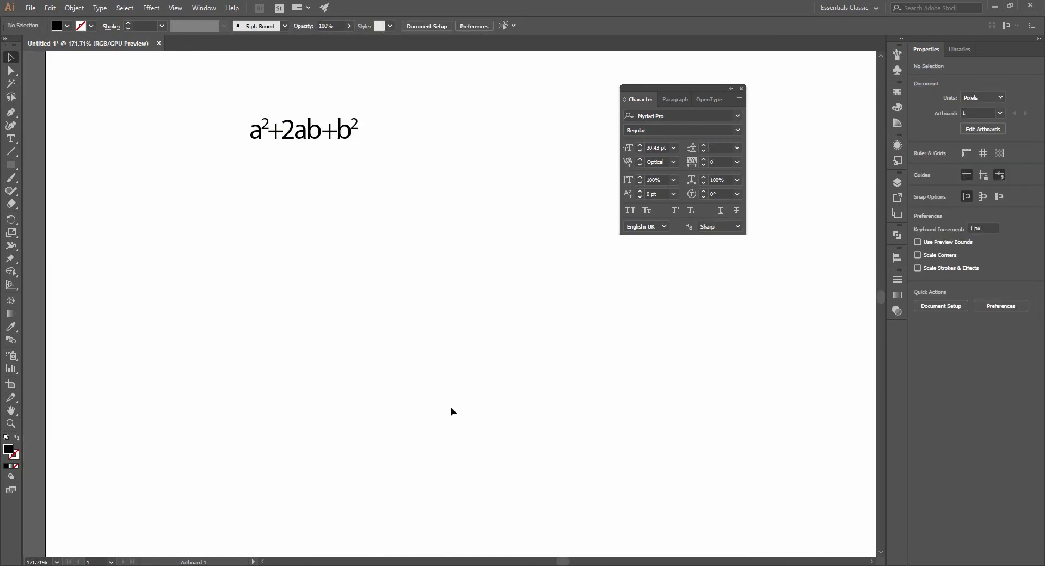
pyautogui.press('z')
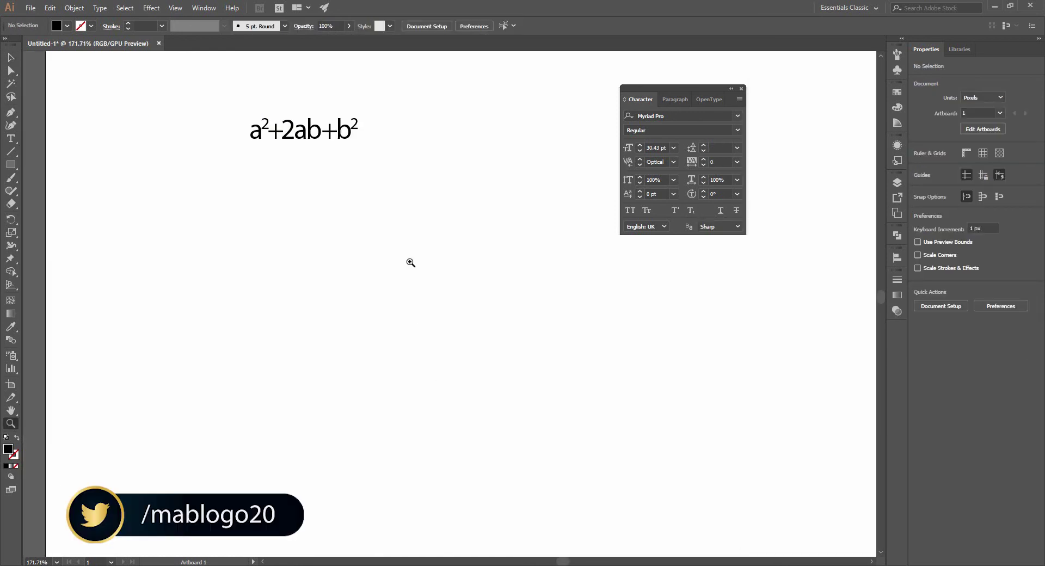
pyautogui.moveTo(411, 262); pyautogui.dragTo(466, 290)
pyautogui.scroll(2, 451, 307)
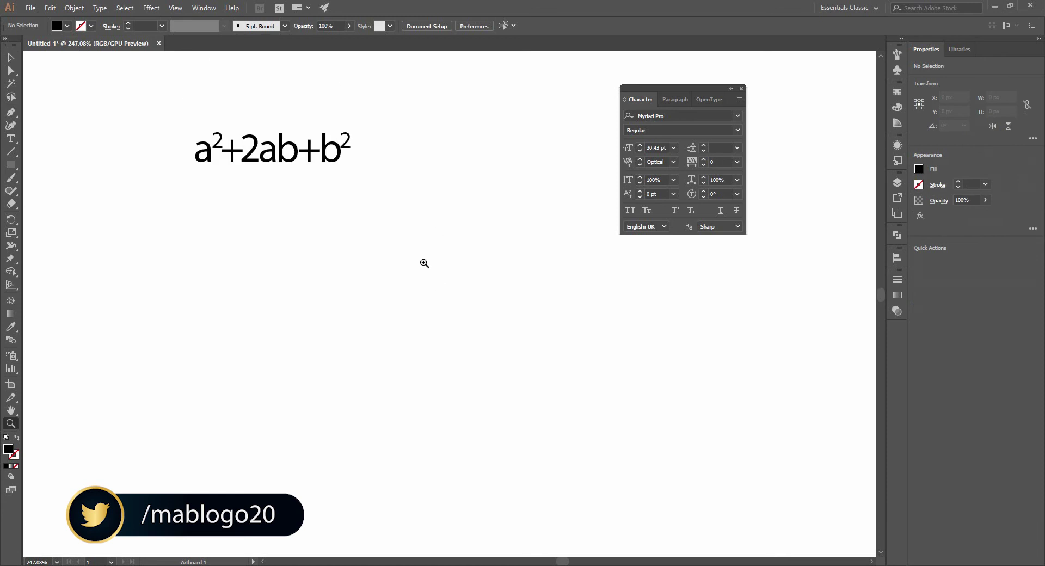
pyautogui.moveTo(423, 263); pyautogui.dragTo(498, 322)
pyautogui.moveTo(480, 279); pyautogui.dragTo(577, 345)
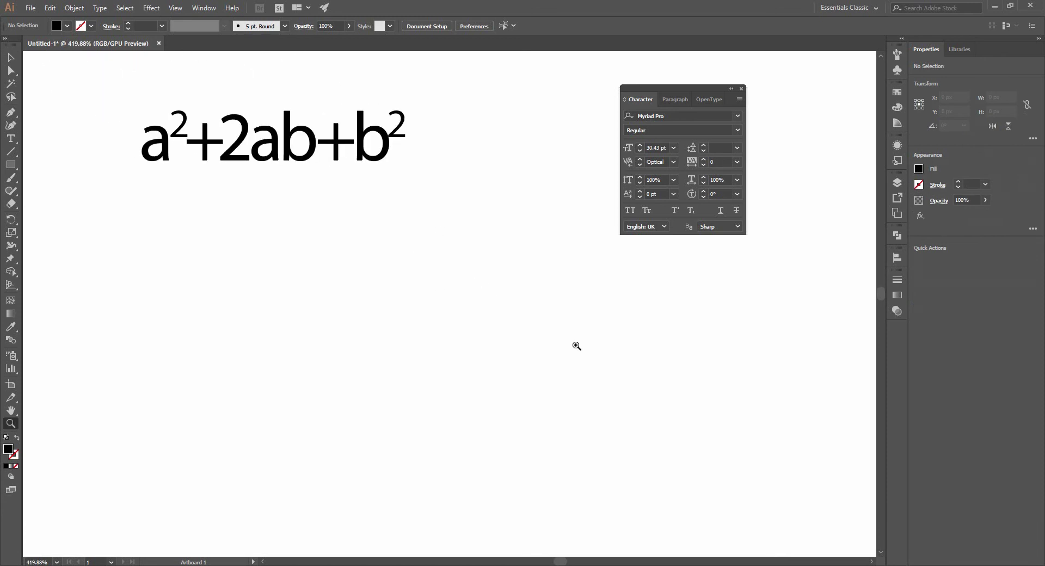
pyautogui.press('v')
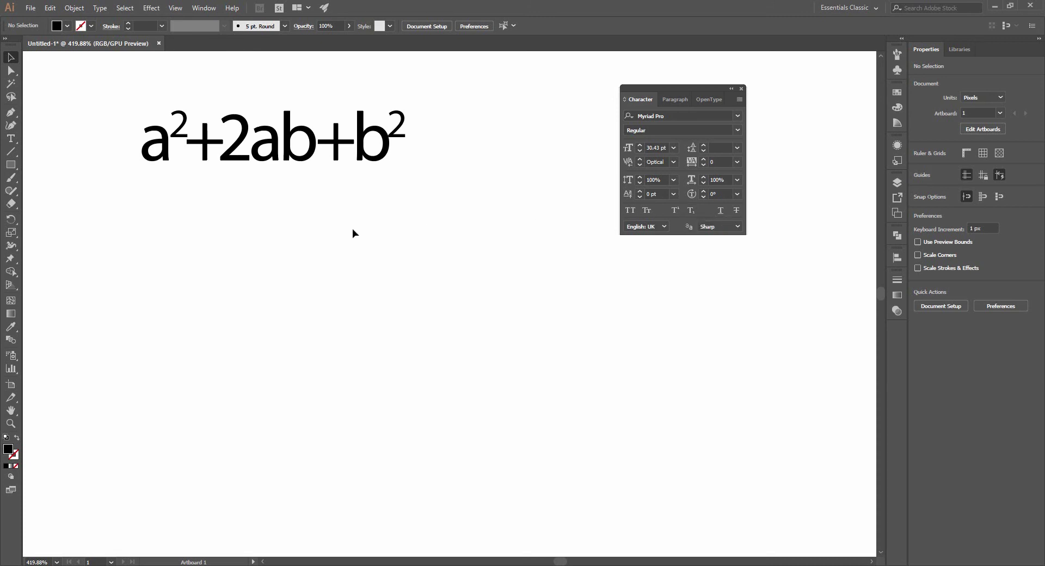
# Create point text reading "loga1=0" below the algebra expression, at about X 327 px, Y 160 px.
pyautogui.click(9, 141)
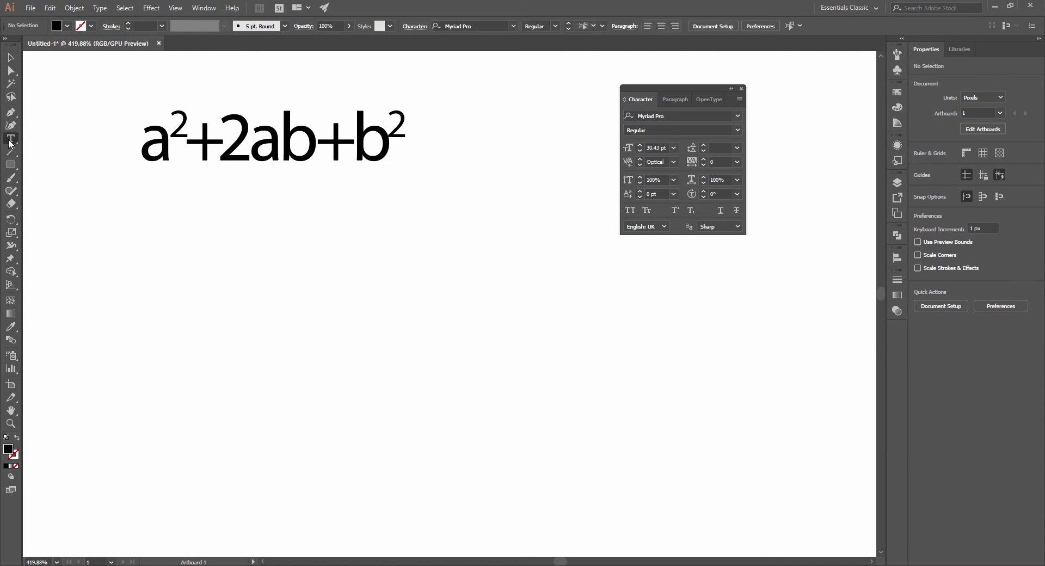
pyautogui.click(276, 265)
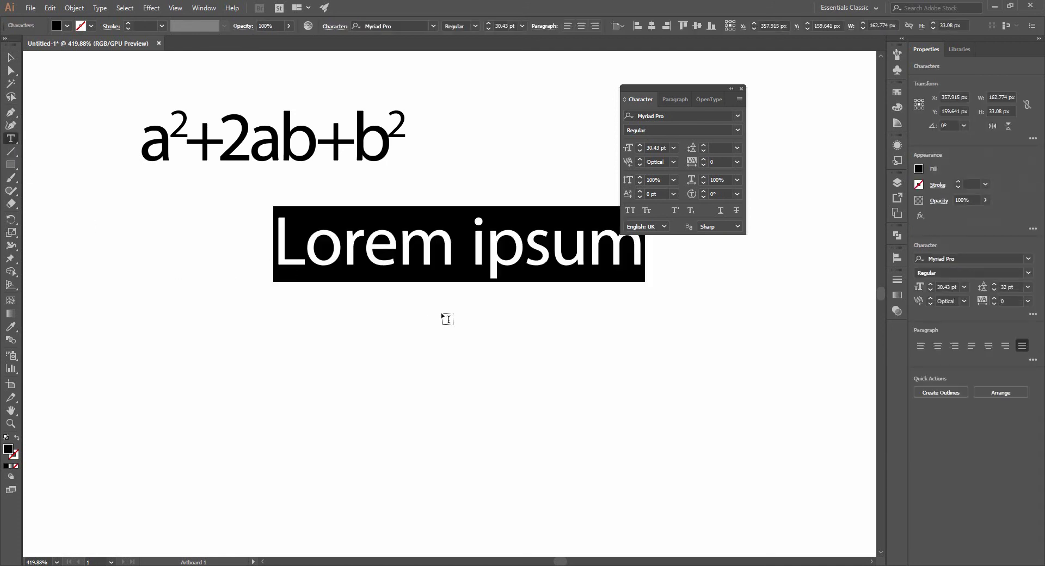
pyautogui.press('BackSpace')
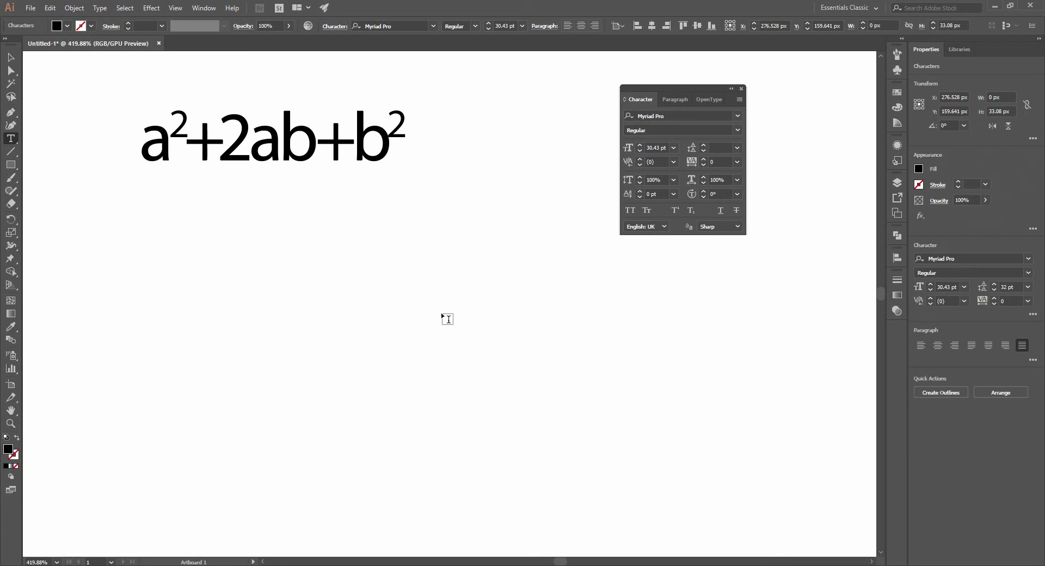
pyautogui.write('lo')
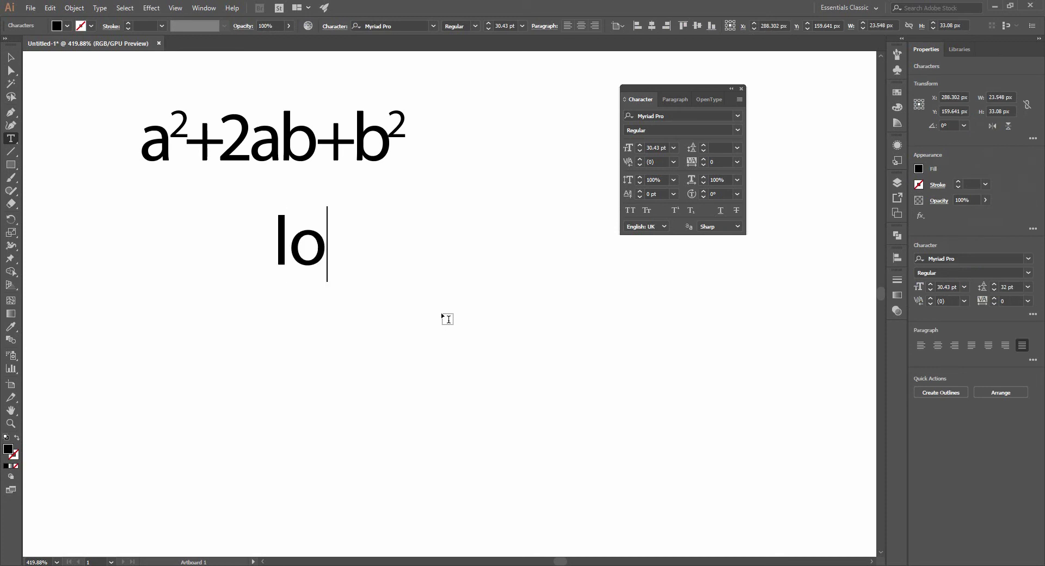
pyautogui.write('ga')
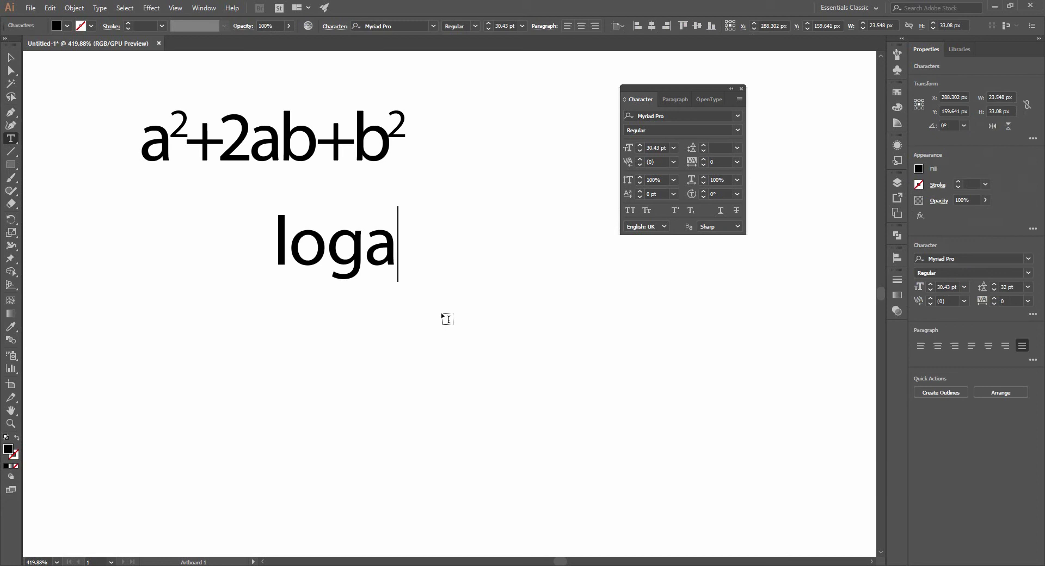
pyautogui.press('BackSpace')
pyautogui.press('BackSpace')
pyautogui.press('BackSpace')
pyautogui.press('BackSpace')
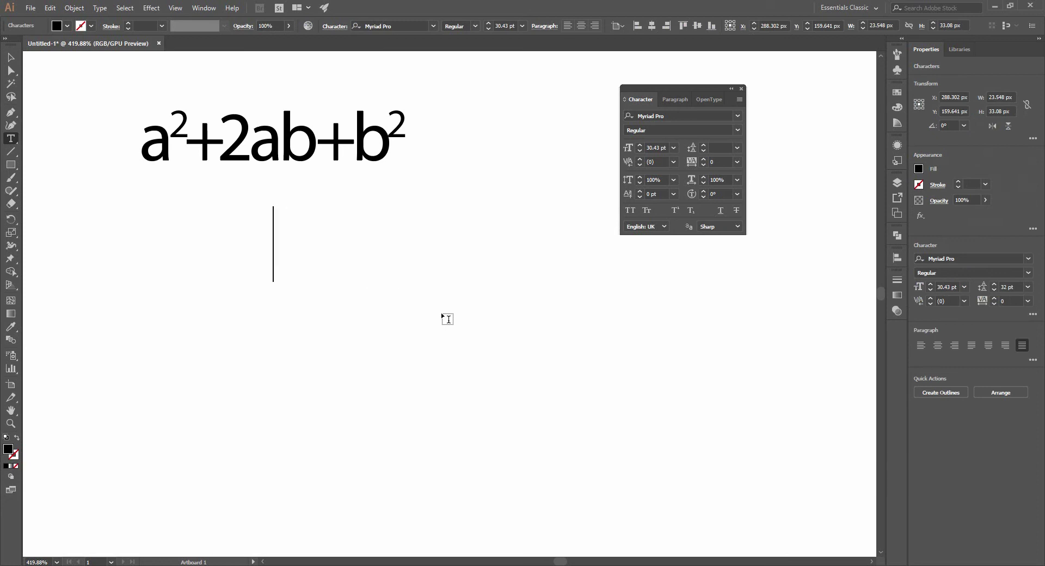
pyautogui.write('log')
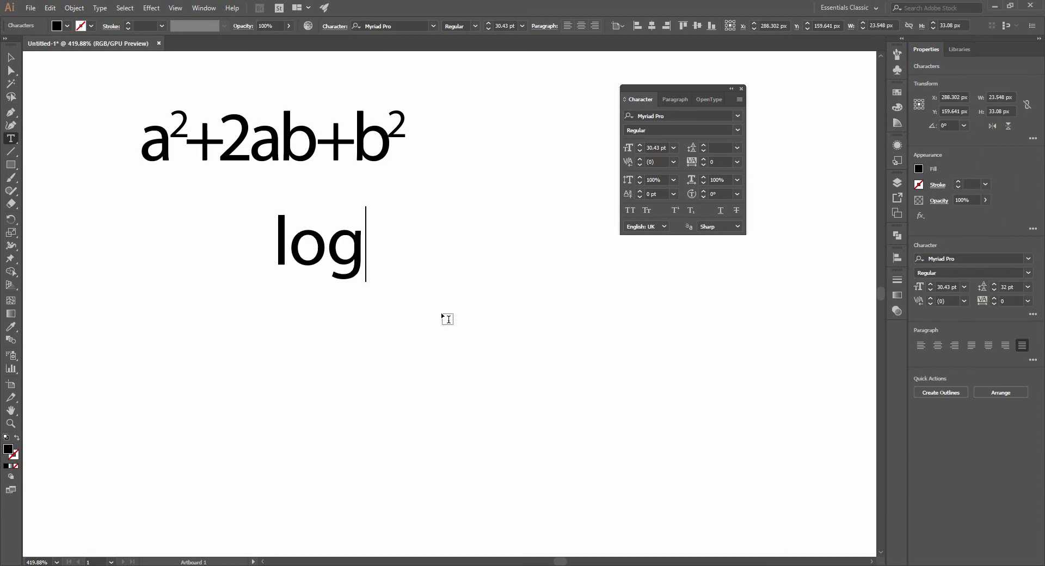
pyautogui.press('BackSpace')
pyautogui.write('a')
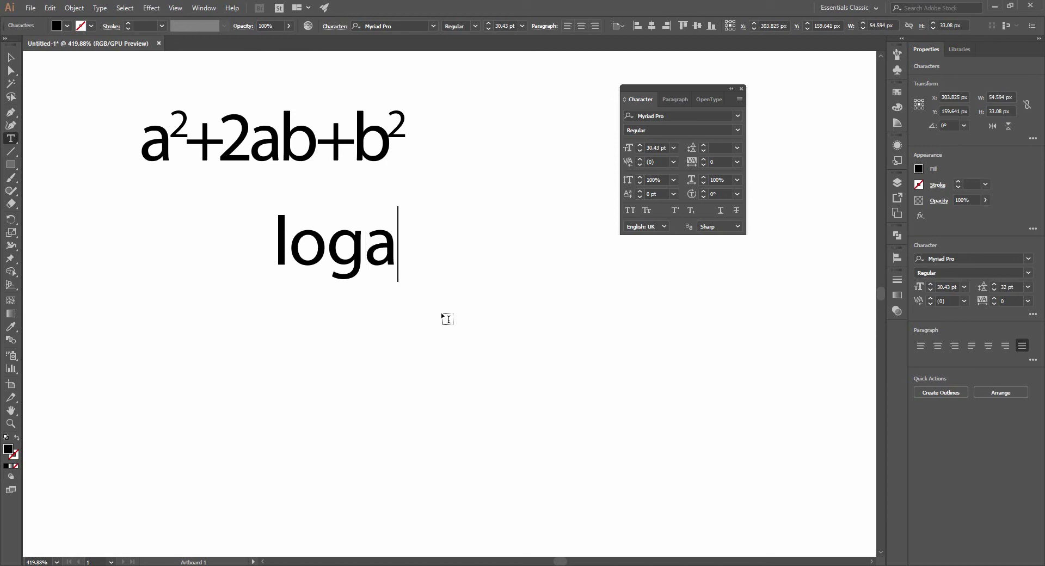
pyautogui.write('1=0')
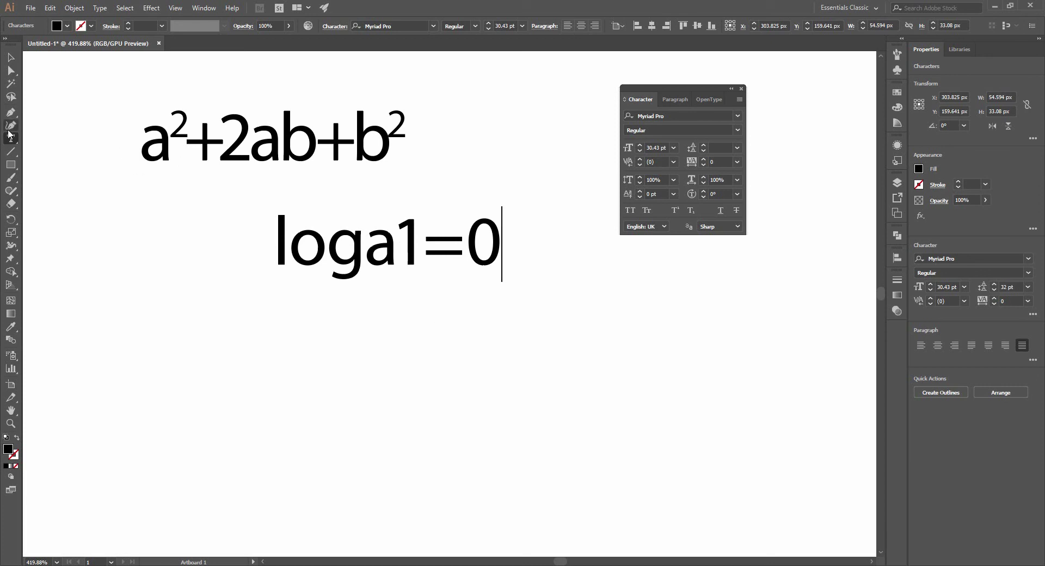
pyautogui.click(10, 57)
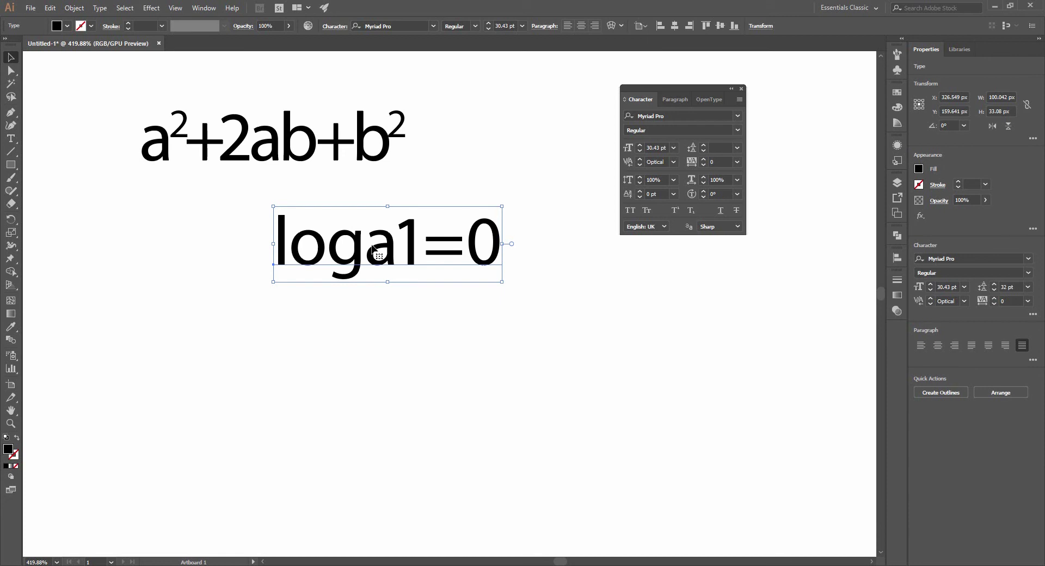
# Apply subscript to the "a" in the "loga1=0" text and deselect it.
pyautogui.moveTo(372, 245); pyautogui.dragTo(372, 248)
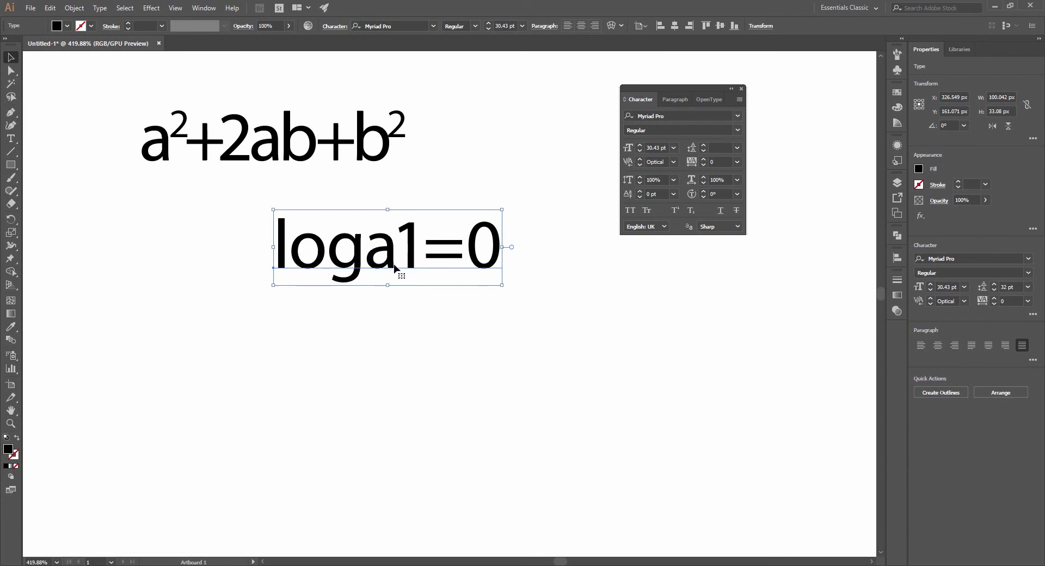
pyautogui.doubleClick(376, 257)
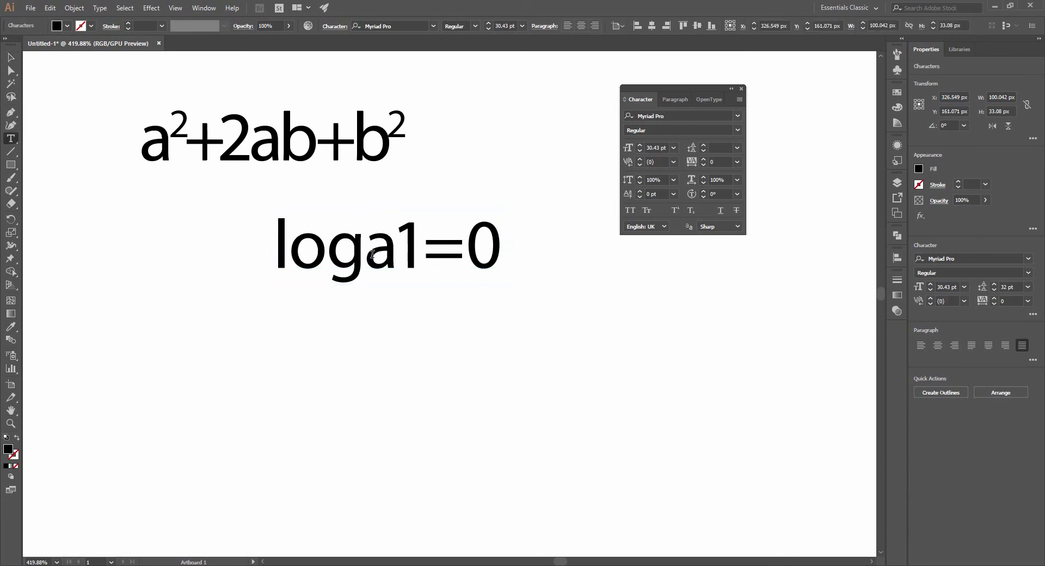
pyautogui.moveTo(370, 251); pyautogui.dragTo(392, 266)
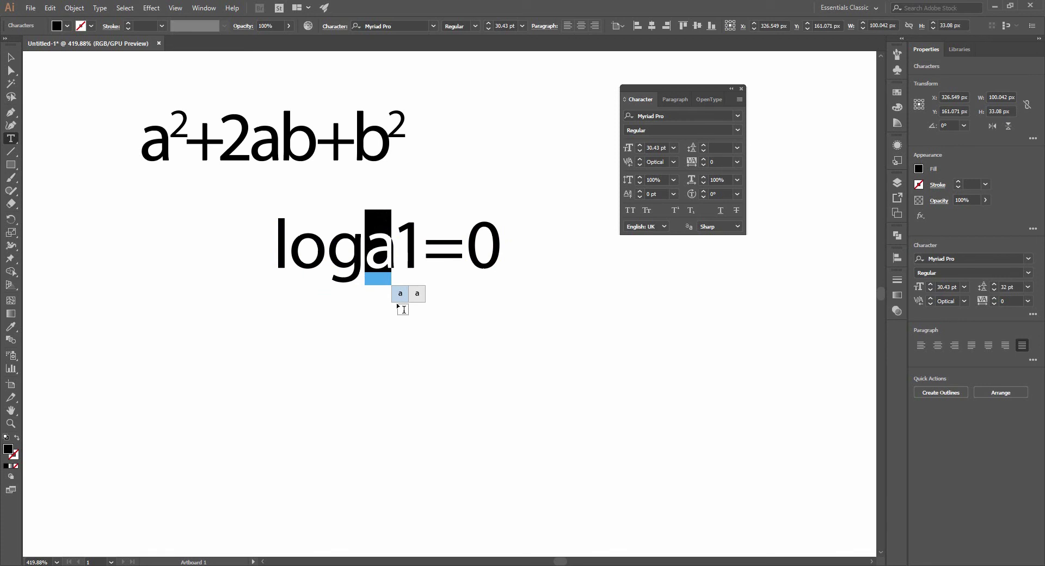
pyautogui.click(690, 211)
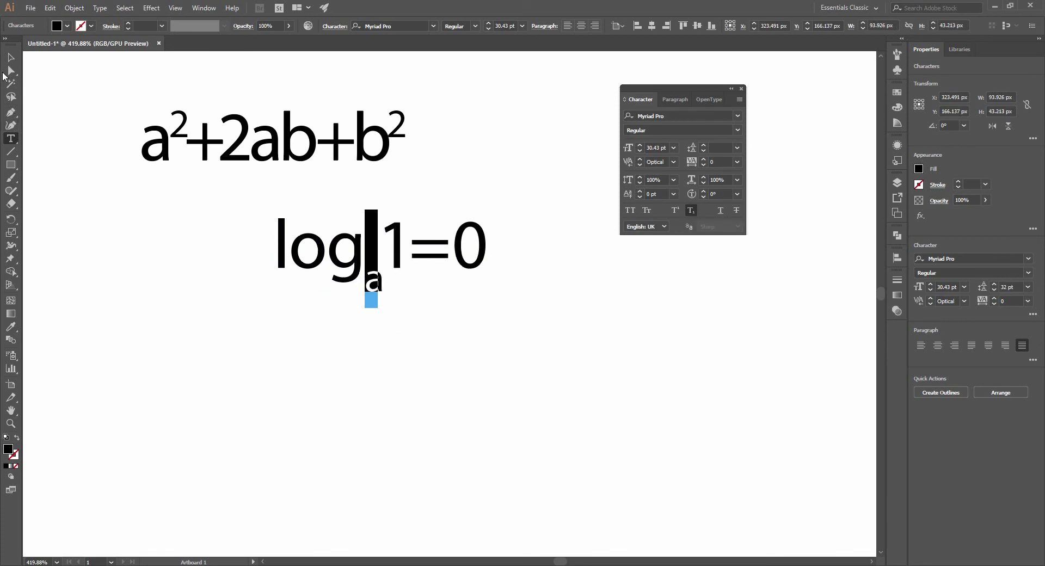
pyautogui.click(10, 58)
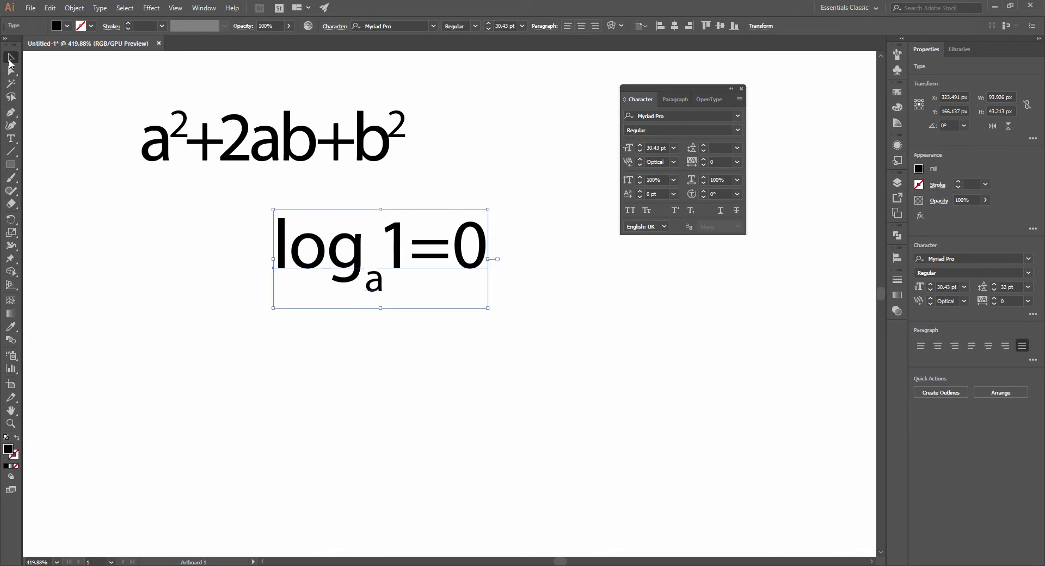
pyautogui.click(358, 359)
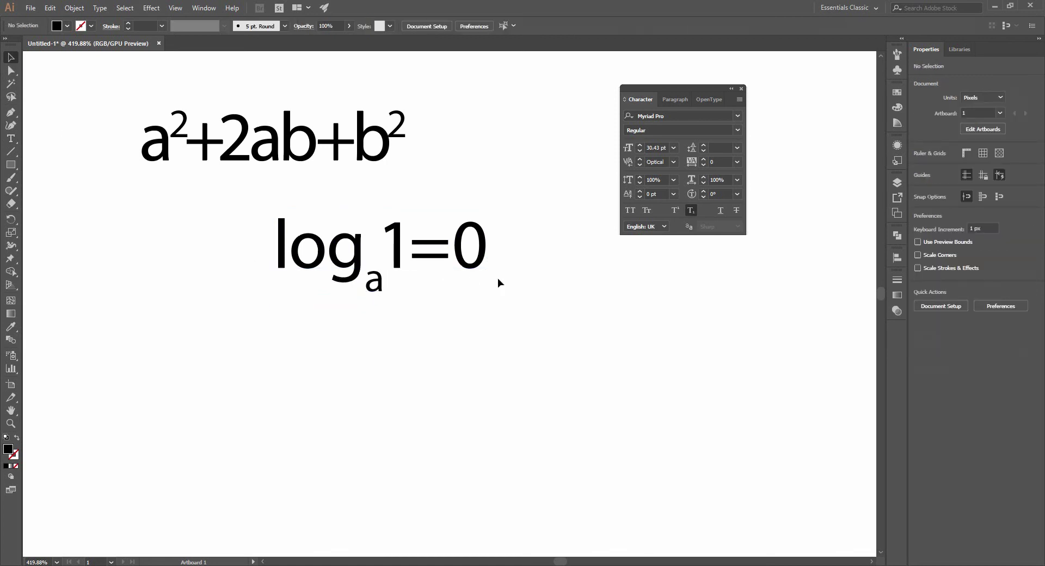
# Move the logarithm expression directly beneath the algebra expression, at about X 269 px, Y 147 px, and deselect it.
pyautogui.moveTo(373, 278); pyautogui.dragTo(237, 251)
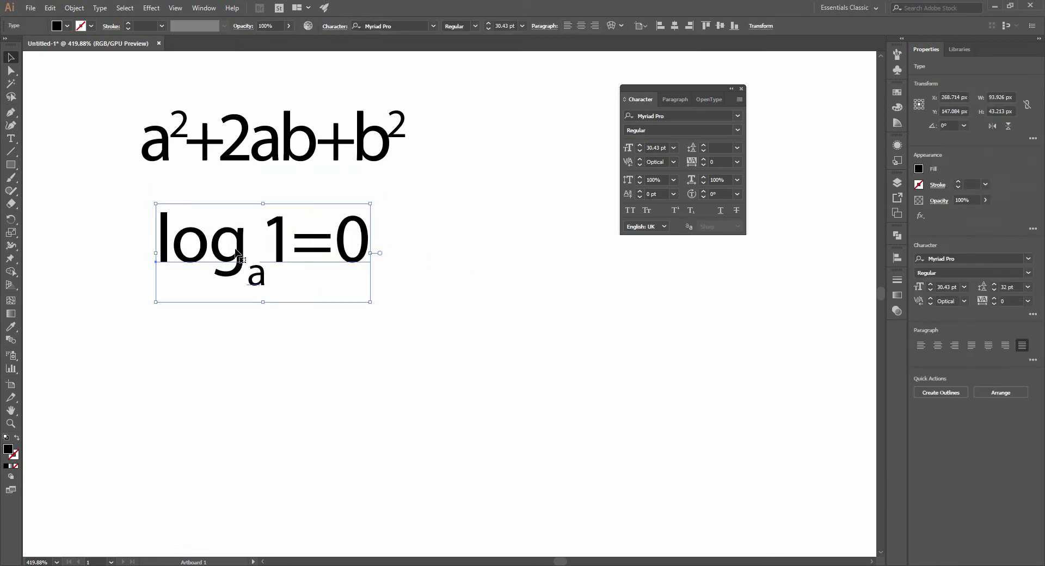
pyautogui.click(267, 137)
pyautogui.click(235, 255)
pyautogui.click(660, 256)
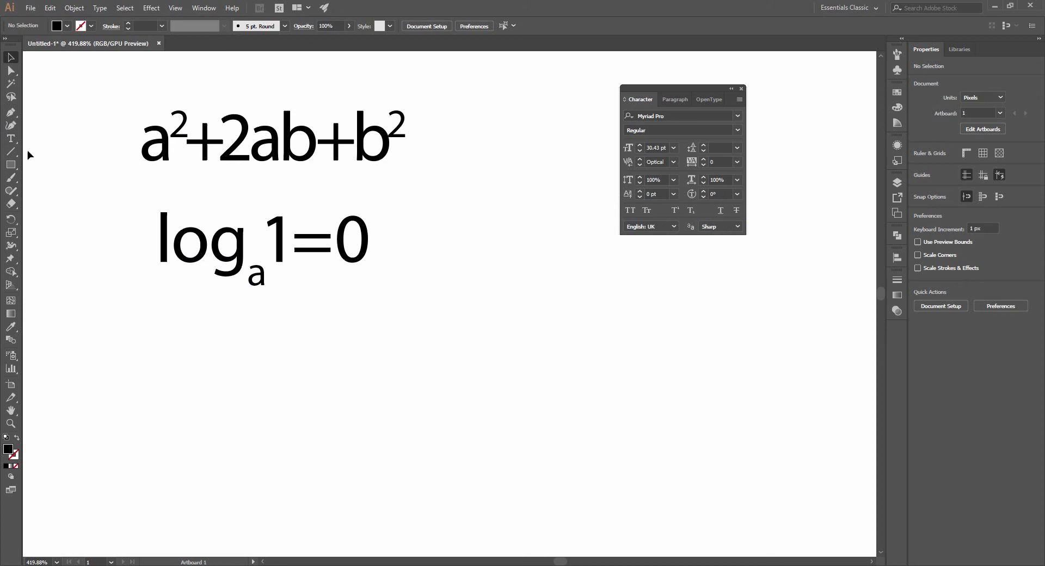
# Create "Lorem ipsum" placeholder point text and place it below the logarithm expression, at about X 365 px, Y 207 px.
pyautogui.click(10, 141)
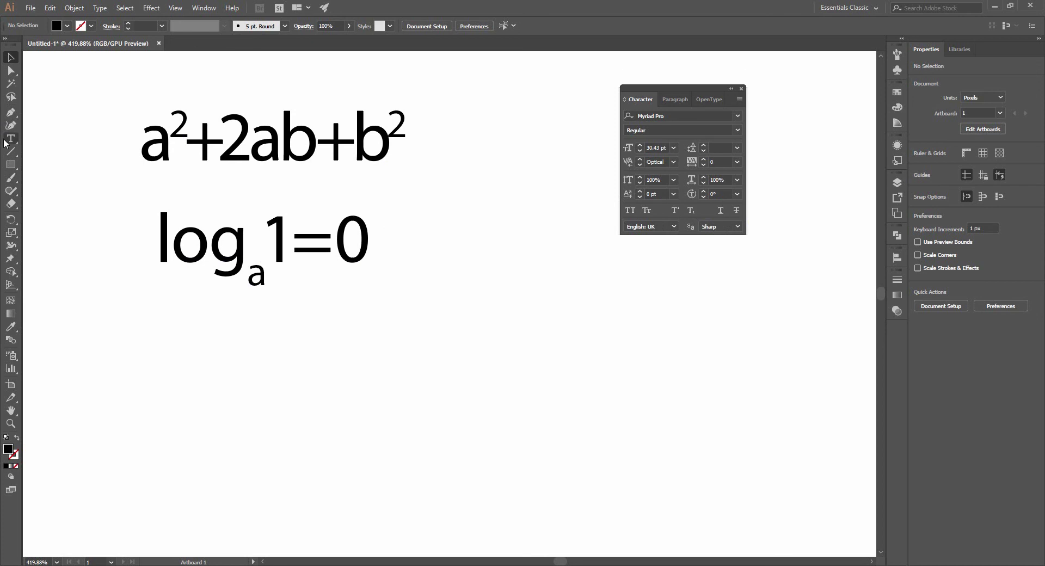
pyautogui.click(532, 302)
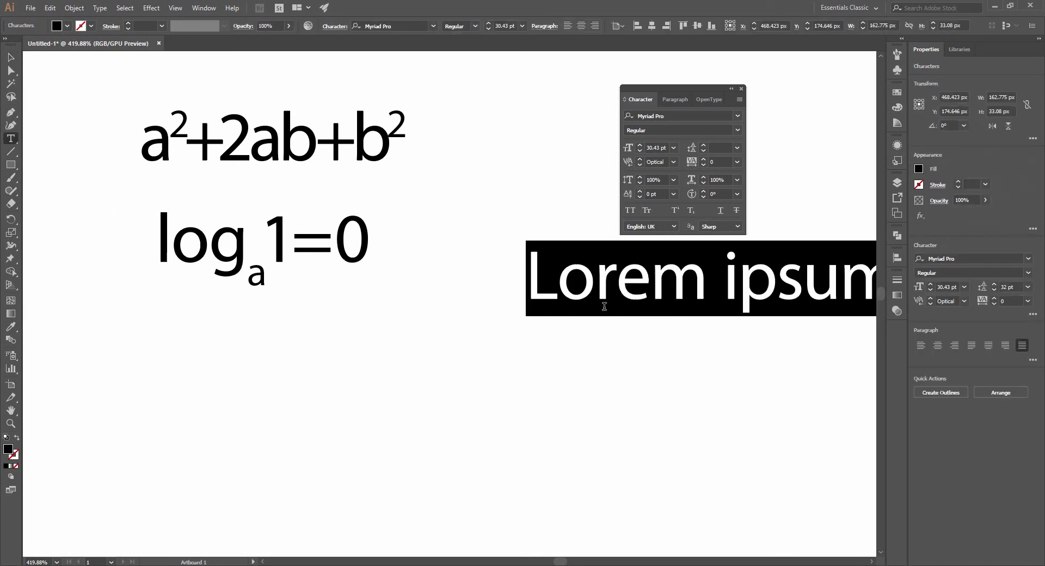
pyautogui.click(11, 57)
pyautogui.moveTo(630, 264); pyautogui.dragTo(457, 348)
pyautogui.click(683, 371)
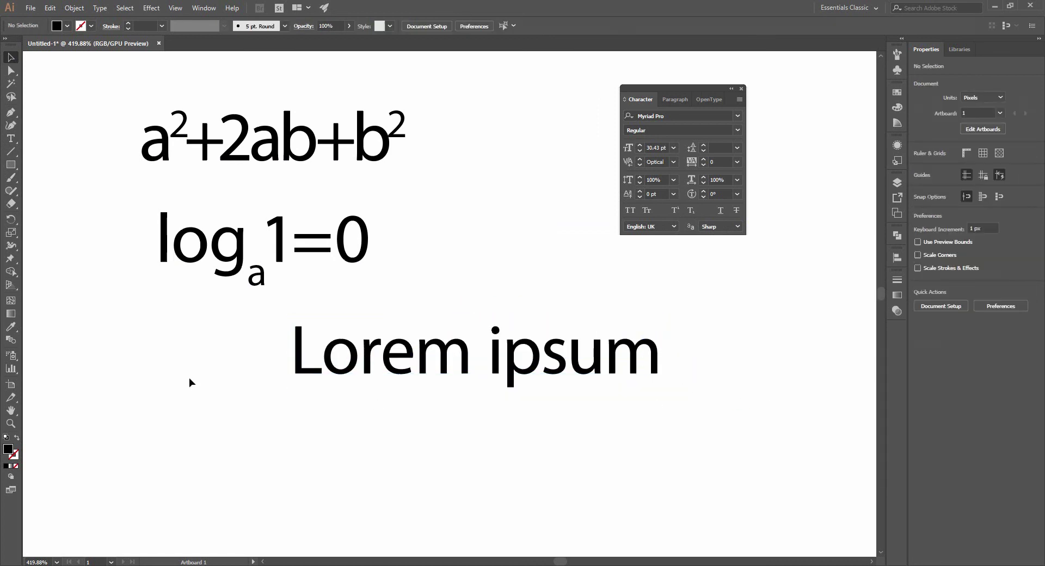
# Try underlining the "Lorem ipsum" point text, shift it slightly down, and remove the underline.
pyautogui.click(555, 370)
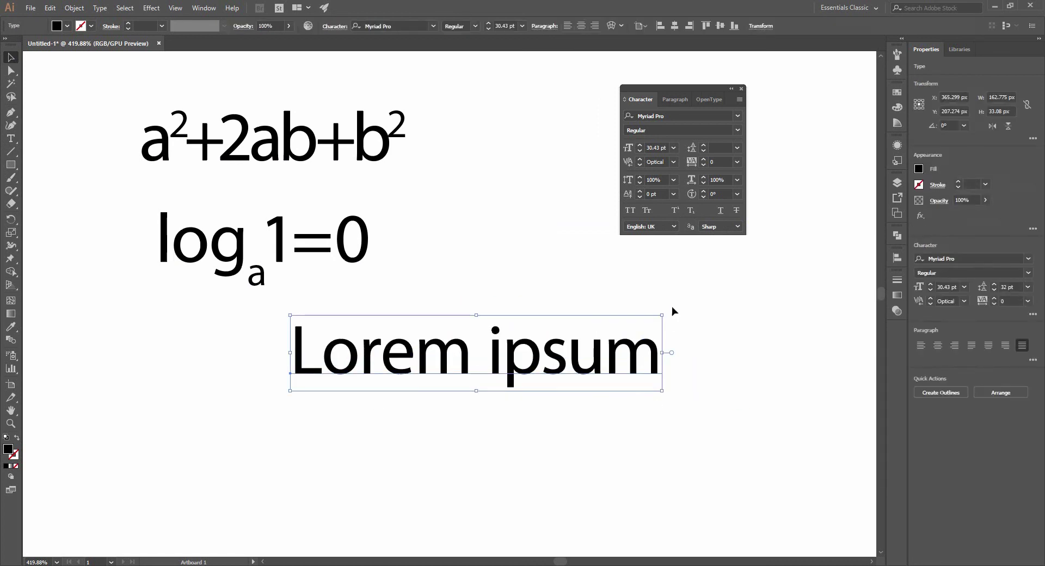
pyautogui.click(722, 211)
pyautogui.click(703, 360)
pyautogui.moveTo(506, 348); pyautogui.dragTo(567, 366)
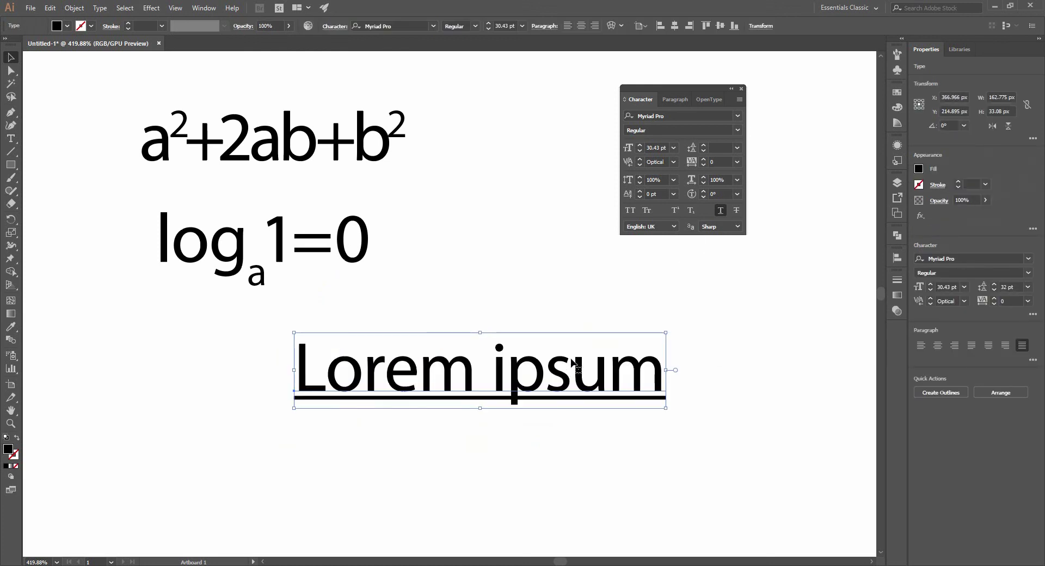
pyautogui.click(720, 210)
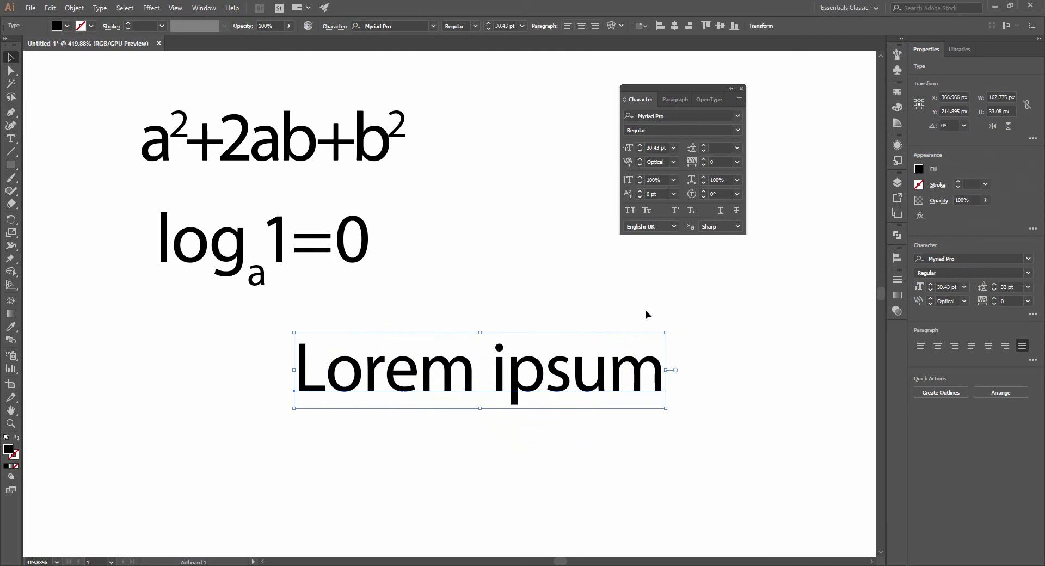
# Apply strikethrough to the "Lorem ipsum" text and move it close under the logarithm expression, at about X 290 px, Y 198 px.
pyautogui.click(737, 212)
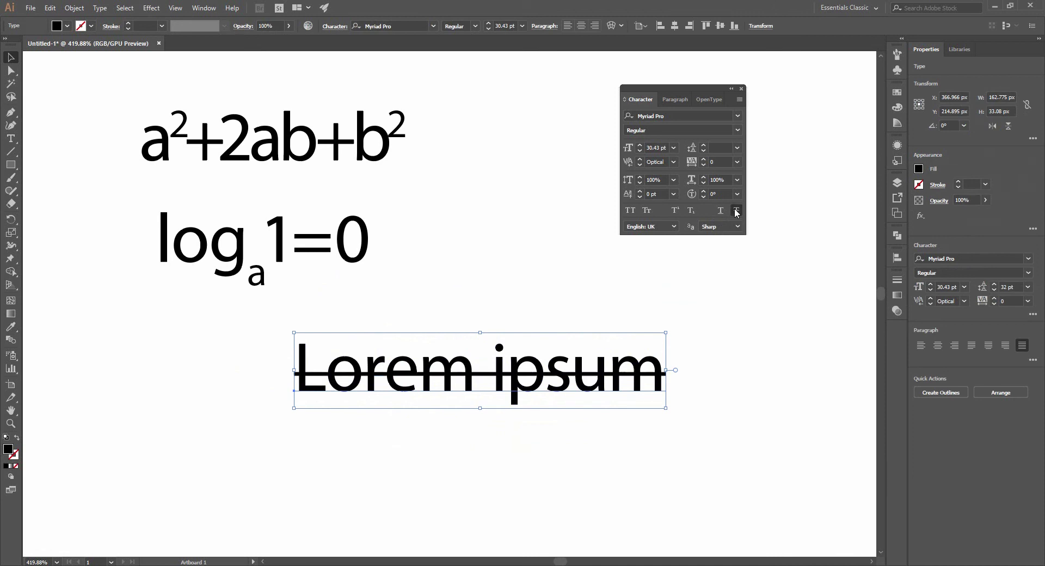
pyautogui.click(716, 361)
pyautogui.moveTo(478, 370); pyautogui.dragTo(457, 415)
pyautogui.moveTo(605, 384); pyautogui.dragTo(625, 343)
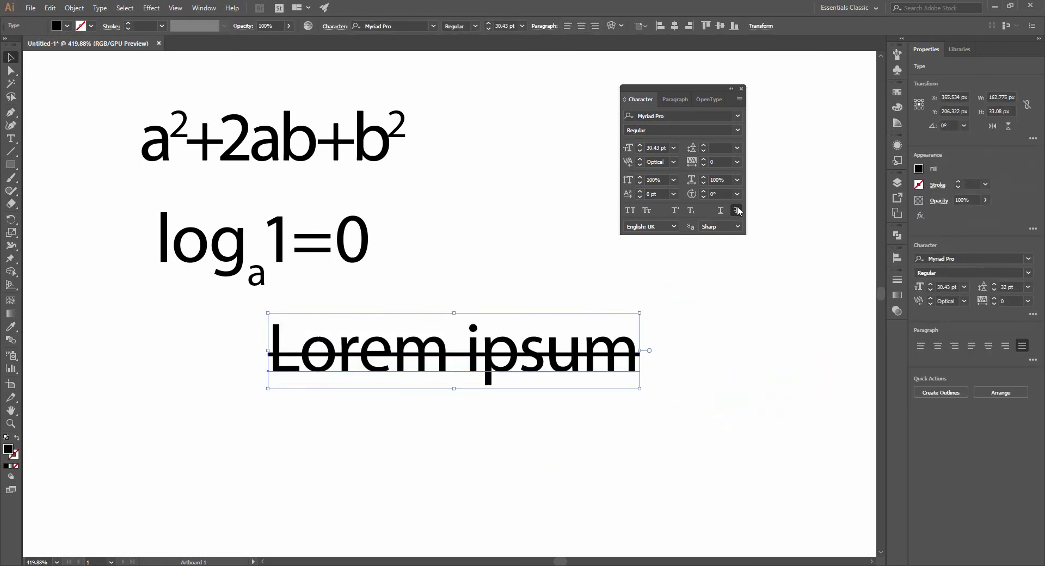
pyautogui.moveTo(445, 350); pyautogui.dragTo(295, 330)
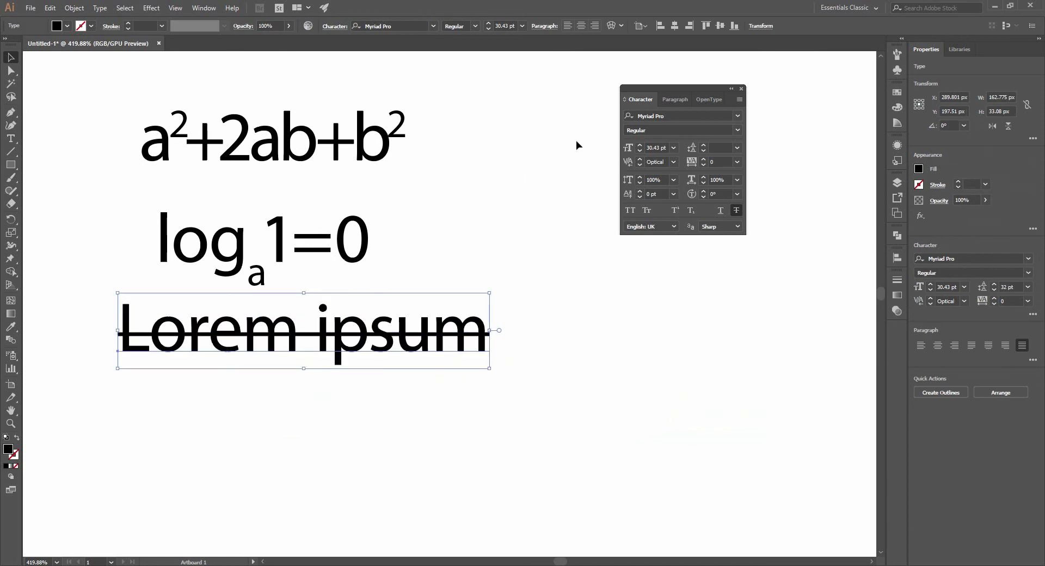
# Show the Paragraph settings and move all three text objects together off the artboard, beyond its left edge.
pyautogui.click(674, 99)
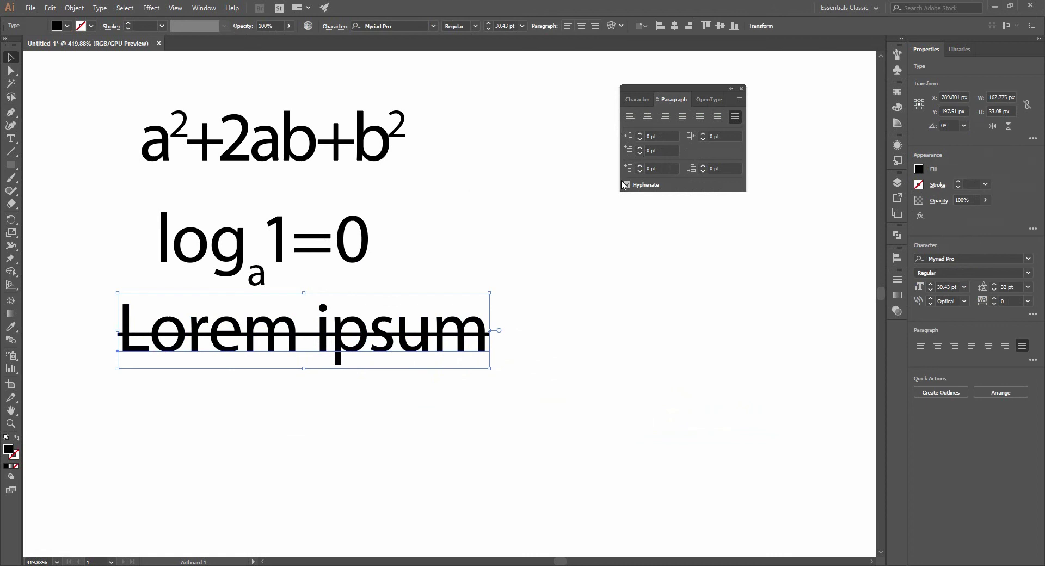
pyautogui.moveTo(161, 82); pyautogui.dragTo(517, 393)
pyautogui.press('z')
pyautogui.moveTo(567, 366); pyautogui.dragTo(385, 333)
pyautogui.scroll(-5, 329, 331)
pyautogui.hscroll(3, 329, 331)
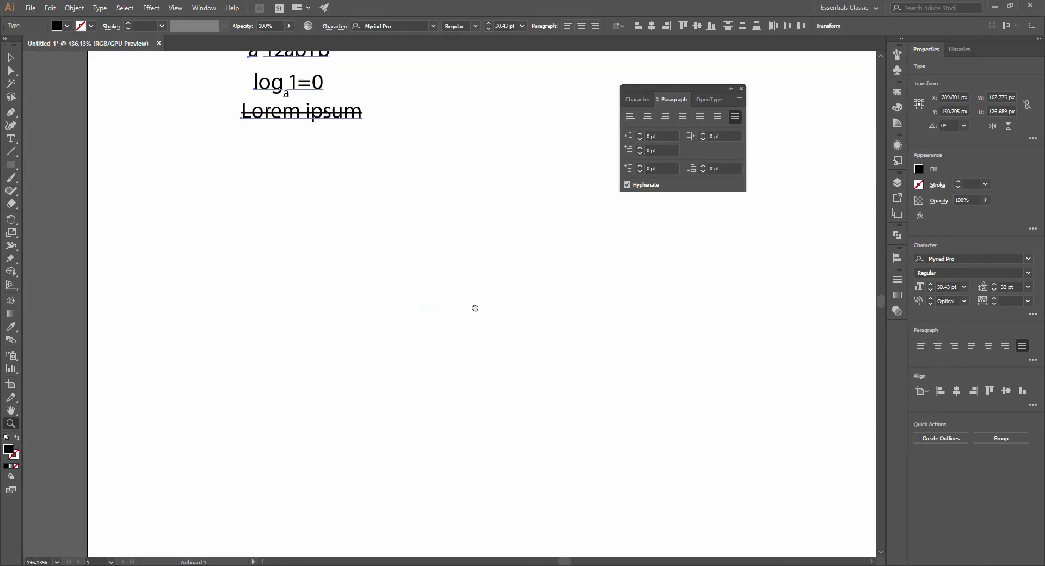
pyautogui.moveTo(486, 312); pyautogui.dragTo(390, 296)
pyautogui.moveTo(446, 317); pyautogui.dragTo(384, 285)
pyautogui.moveTo(416, 359); pyautogui.dragTo(398, 312)
pyautogui.press('v')
pyautogui.moveTo(272, 105); pyautogui.dragTo(60, 119)
pyautogui.click(157, 185)
# Create a placeholder area text of about 1012 × 953 px across the artboard and turn off its strikethrough.
pyautogui.click(11, 164)
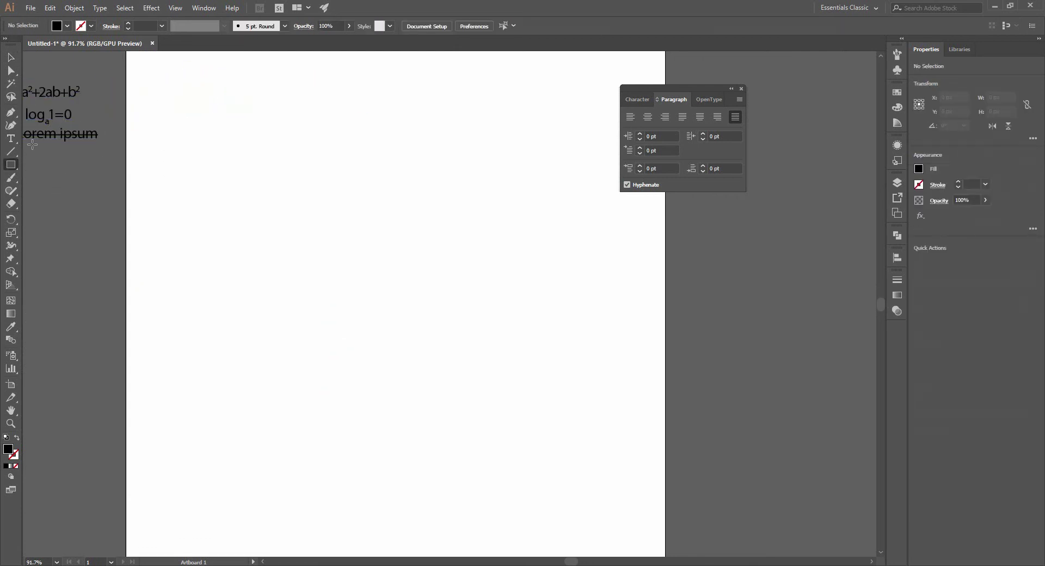
pyautogui.click(11, 138)
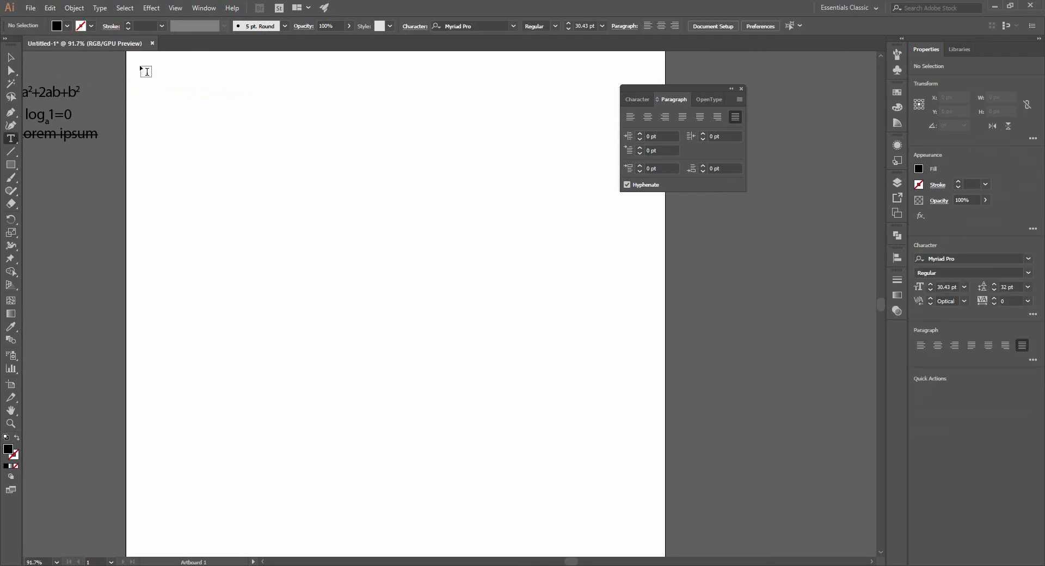
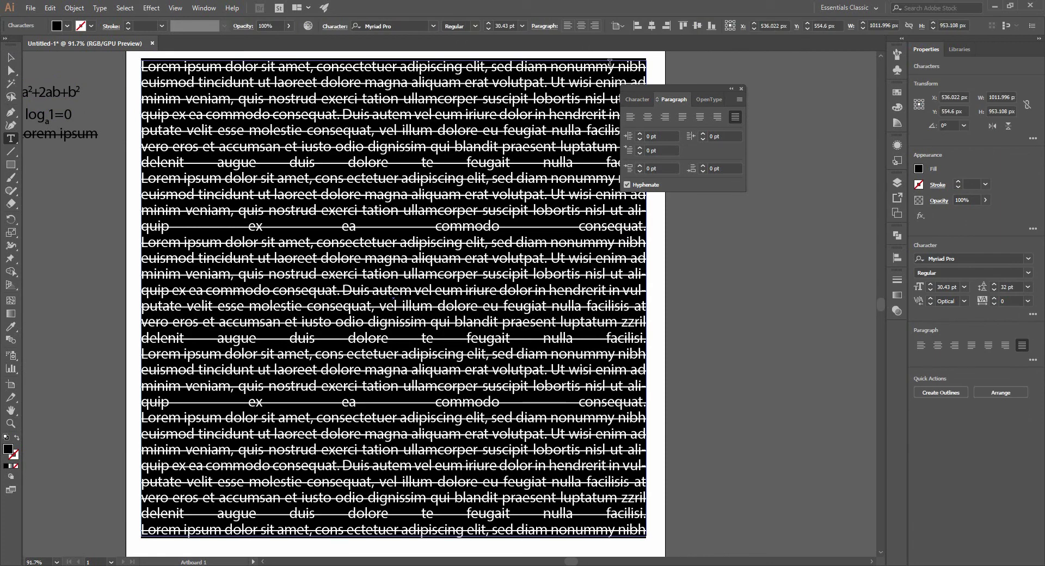
pyautogui.click(630, 96)
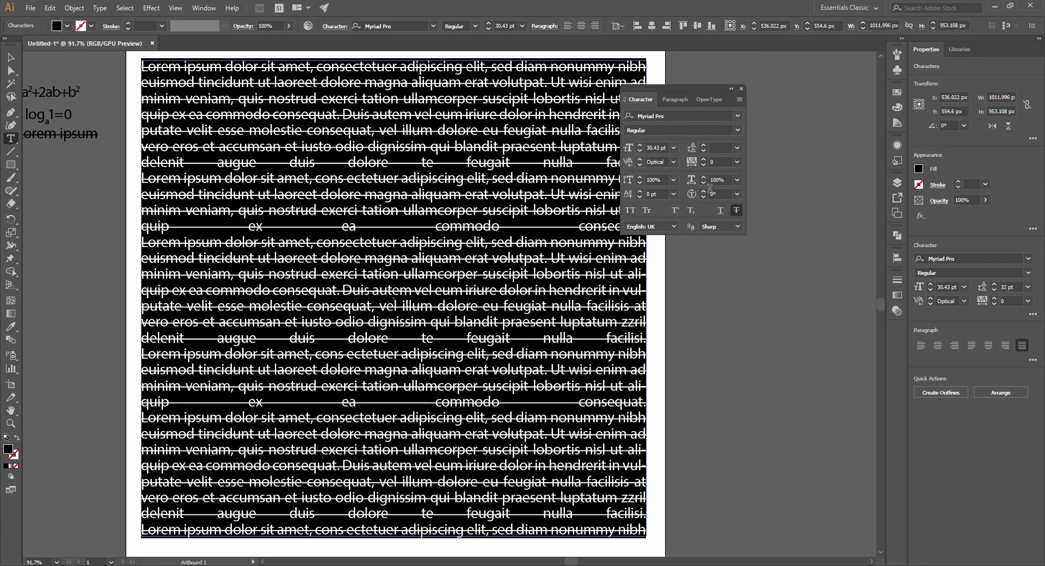
pyautogui.click(737, 211)
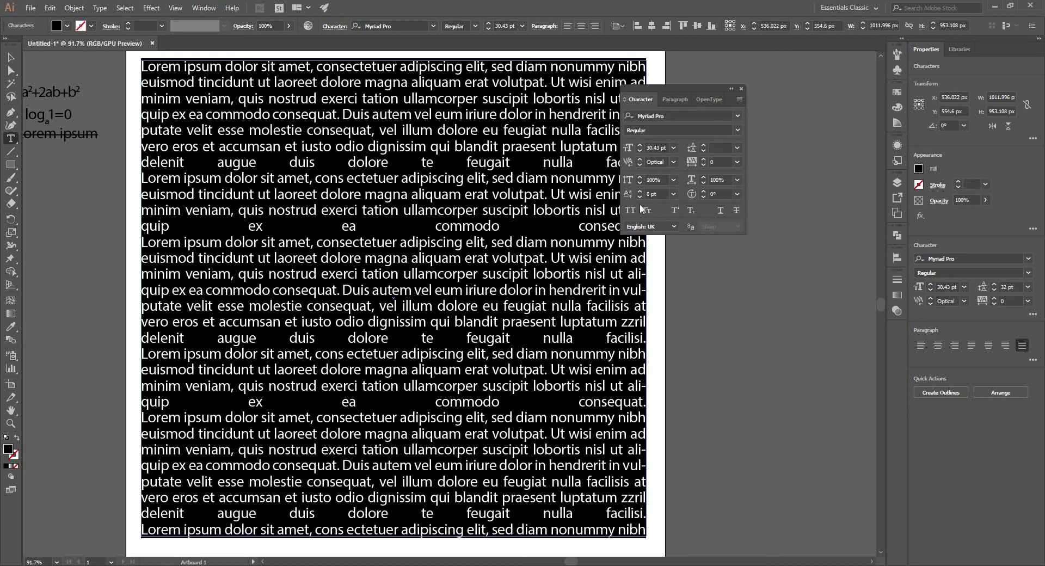
# Align the placeholder area text left and select it as an object.
pyautogui.click(671, 99)
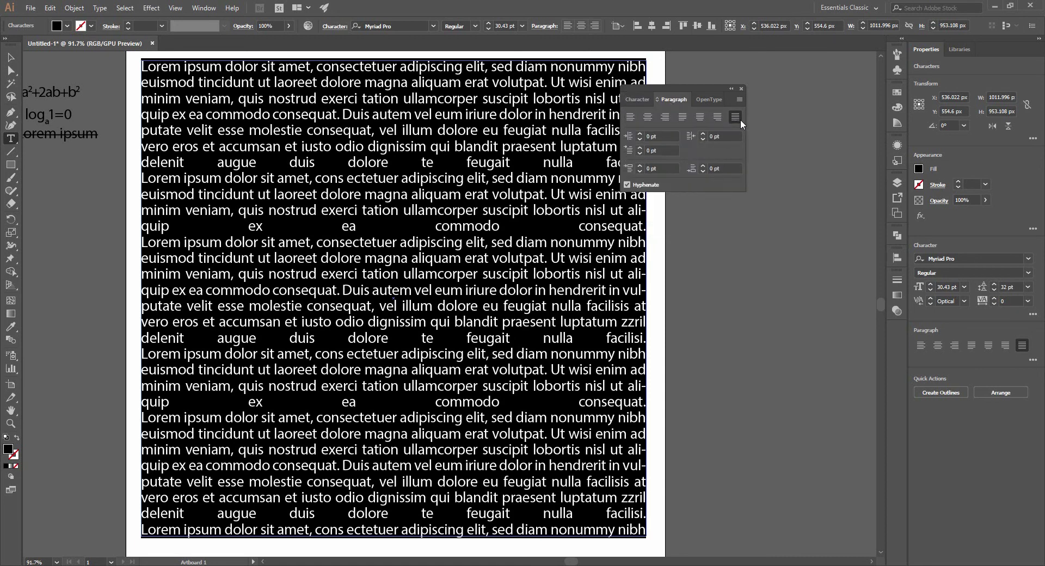
pyautogui.click(631, 117)
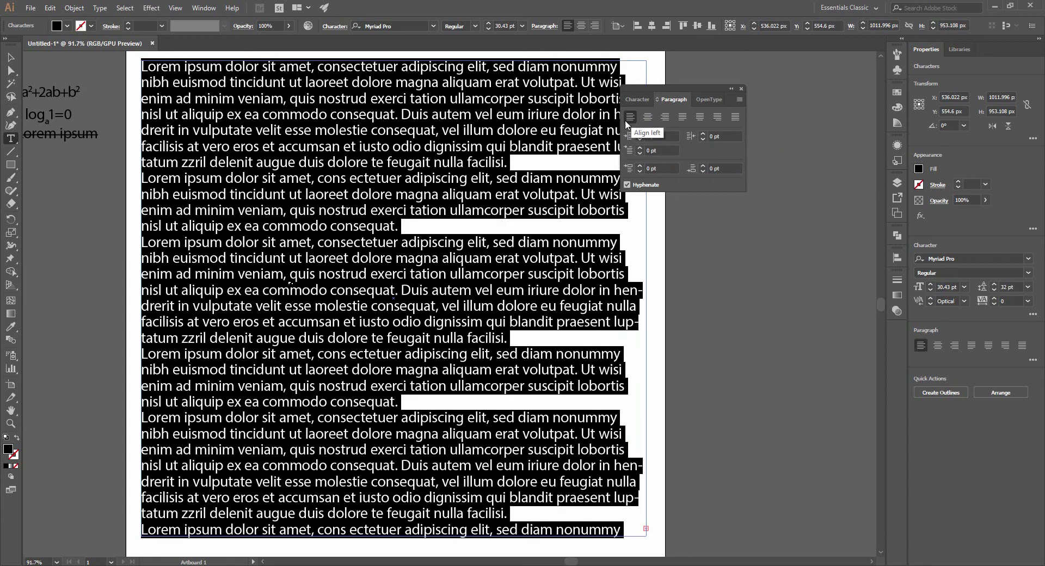
pyautogui.click(6, 60)
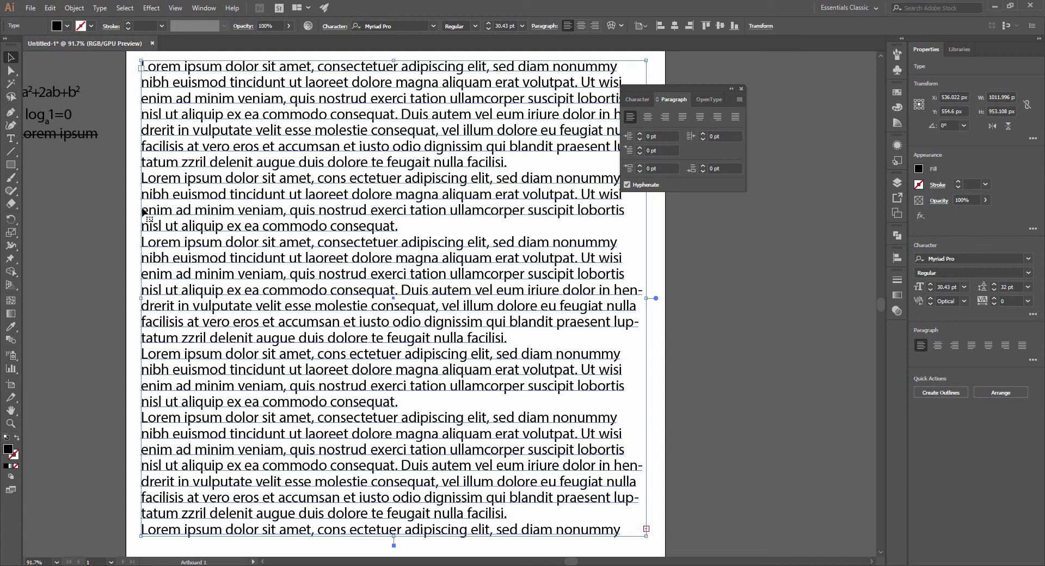
# Set the placeholder area text's left indent to 10 pt.
pyautogui.click(667, 137)
pyautogui.press('BackSpace')
pyautogui.press('BackSpace')
pyautogui.press('BackSpace')
pyautogui.press('BackSpace')
pyautogui.write('10')
pyautogui.press('Return')
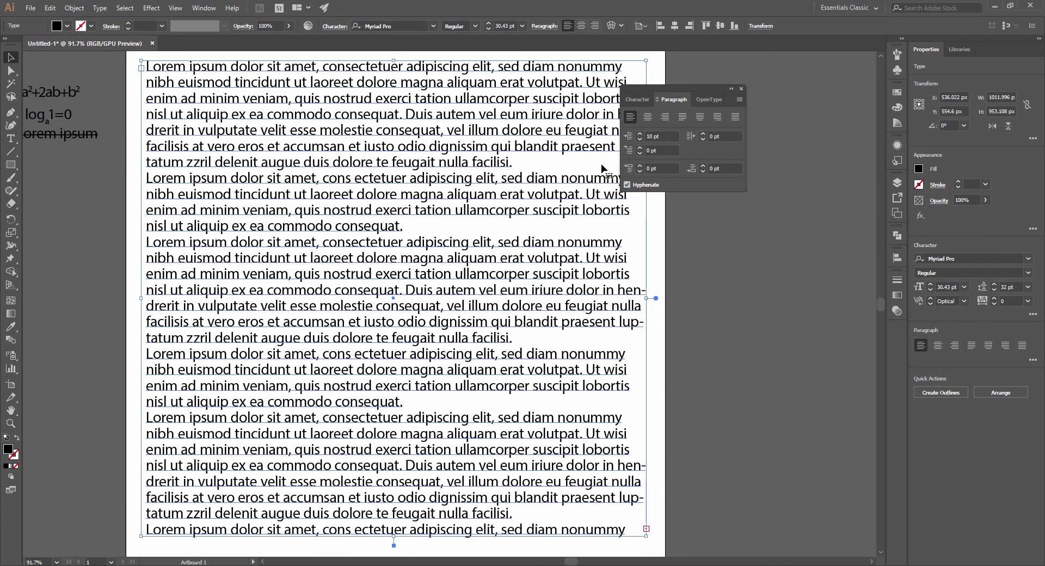
# Move the Paragraph panel clear of the artboard and set the area text's right indent to 10 pt.
pyautogui.click(725, 136)
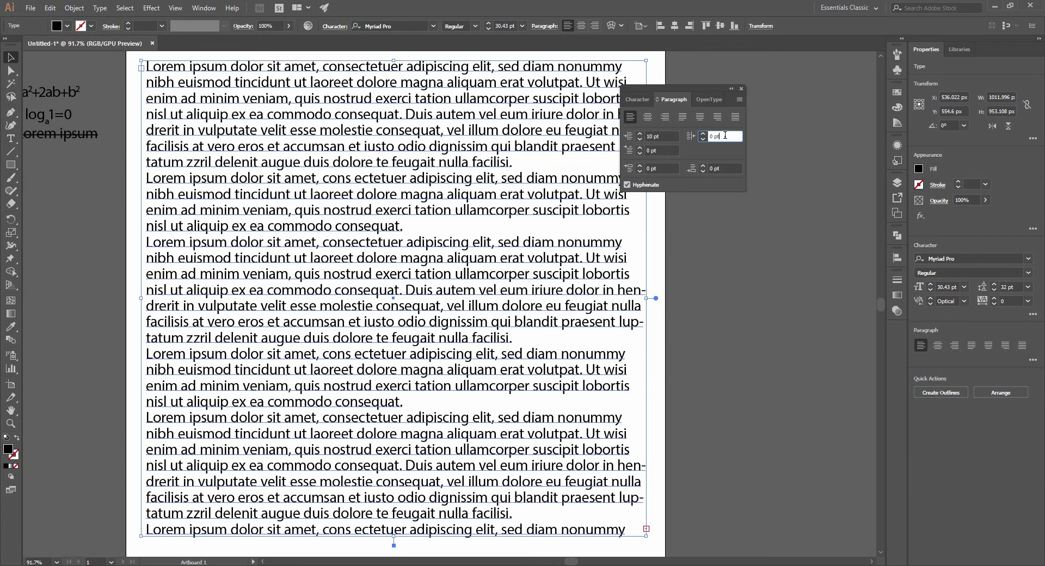
pyautogui.click(749, 93)
pyautogui.moveTo(659, 90); pyautogui.dragTo(758, 100)
pyautogui.click(607, 108)
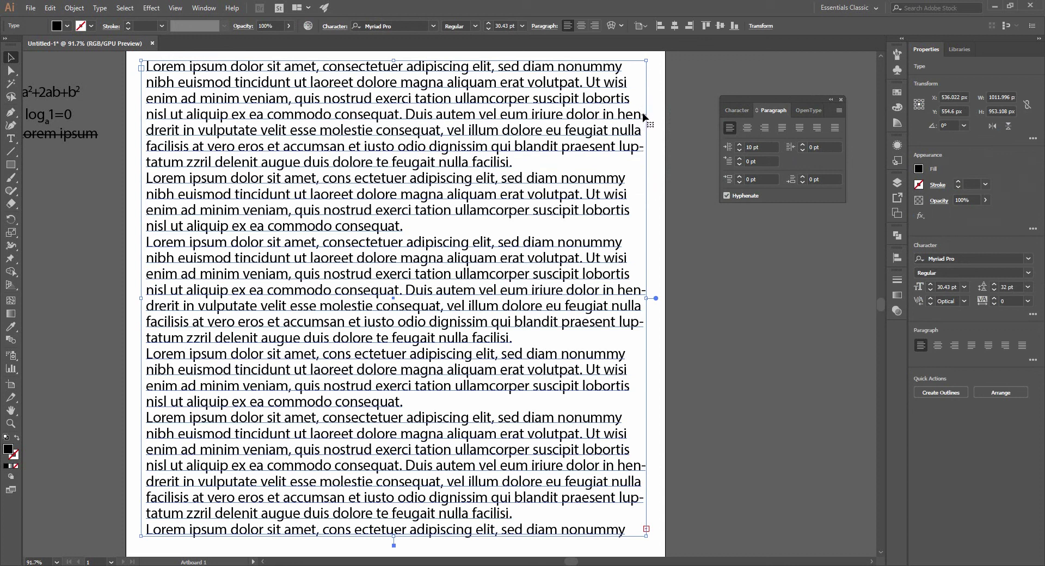
pyautogui.click(816, 148)
pyautogui.press('BackSpace')
pyautogui.press('BackSpace')
pyautogui.write('10')
pyautogui.press('Return')
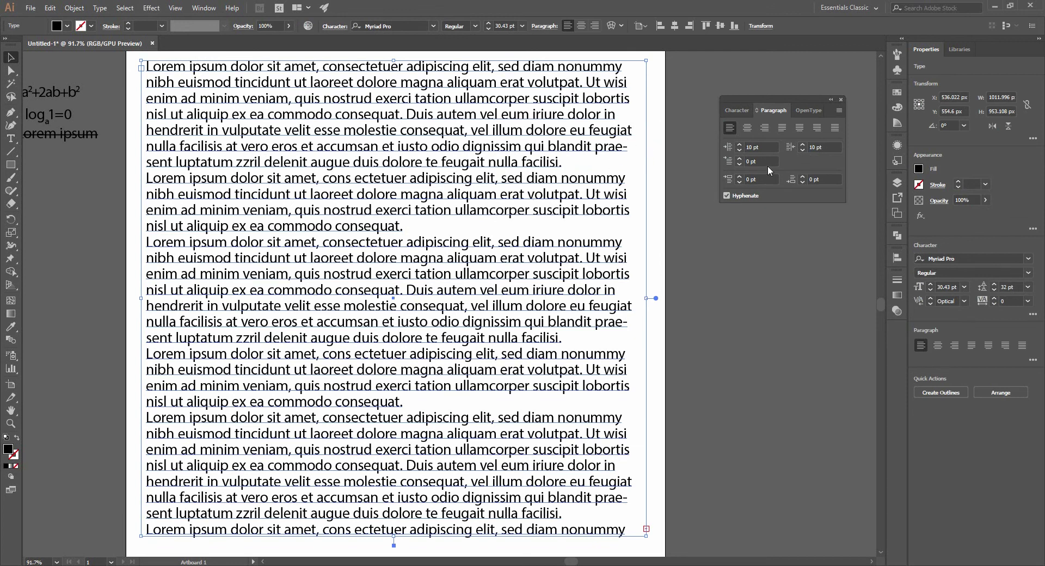
# Reset both the left and right indents of the placeholder area text to 0 pt.
pyautogui.click(754, 148)
pyautogui.press('BackSpace')
pyautogui.press('BackSpace')
pyautogui.write('0')
pyautogui.press('Return')
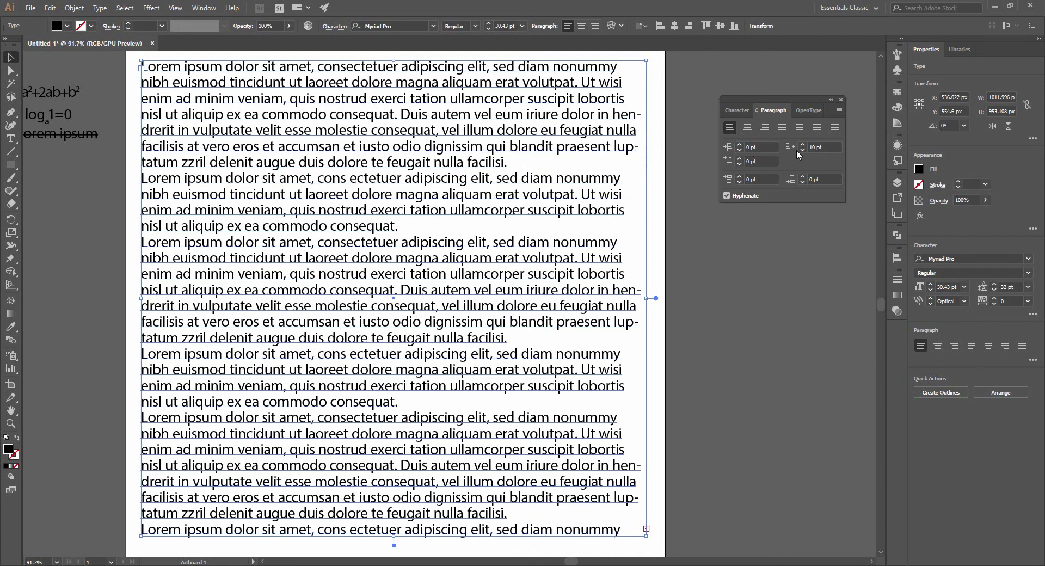
pyautogui.click(816, 147)
pyautogui.press('BackSpace')
pyautogui.press('BackSpace')
pyautogui.write('0')
pyautogui.press('Return')
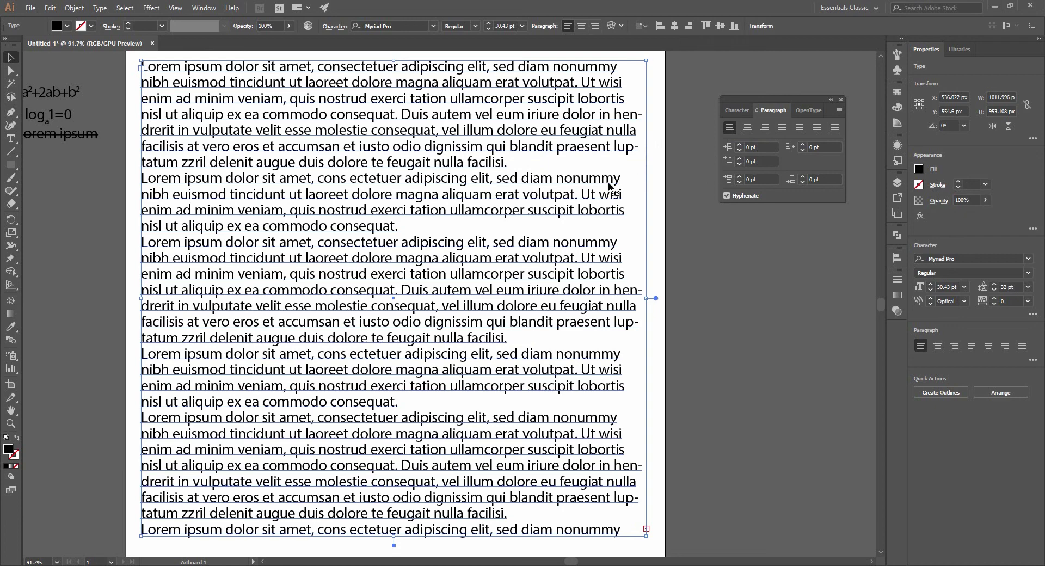
# Move the placeholder area text about 40 px down the artboard and set its first-line left indent to 20 pt.
pyautogui.moveTo(384, 168); pyautogui.dragTo(346, 201)
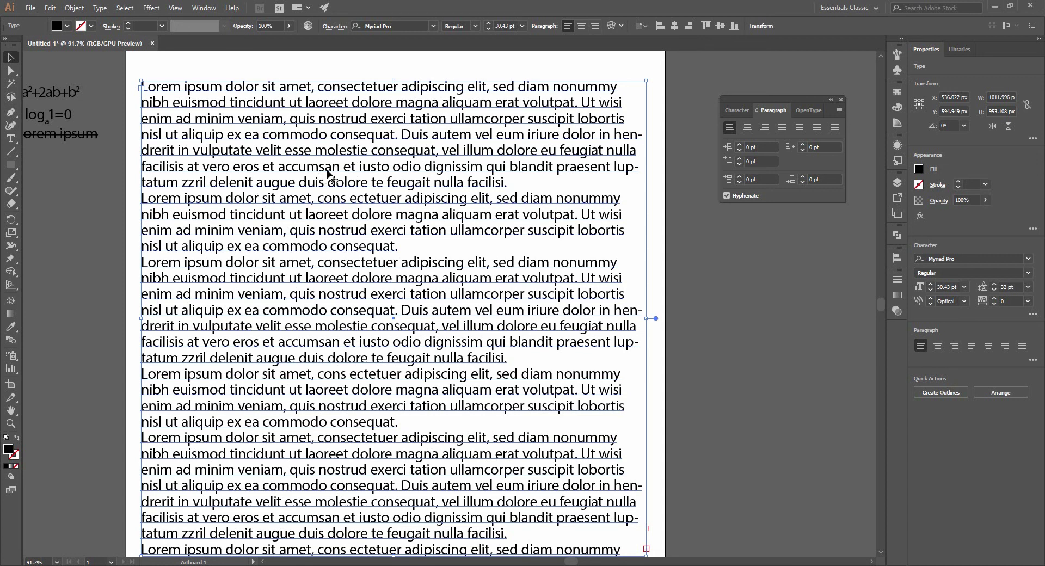
pyautogui.click(749, 162)
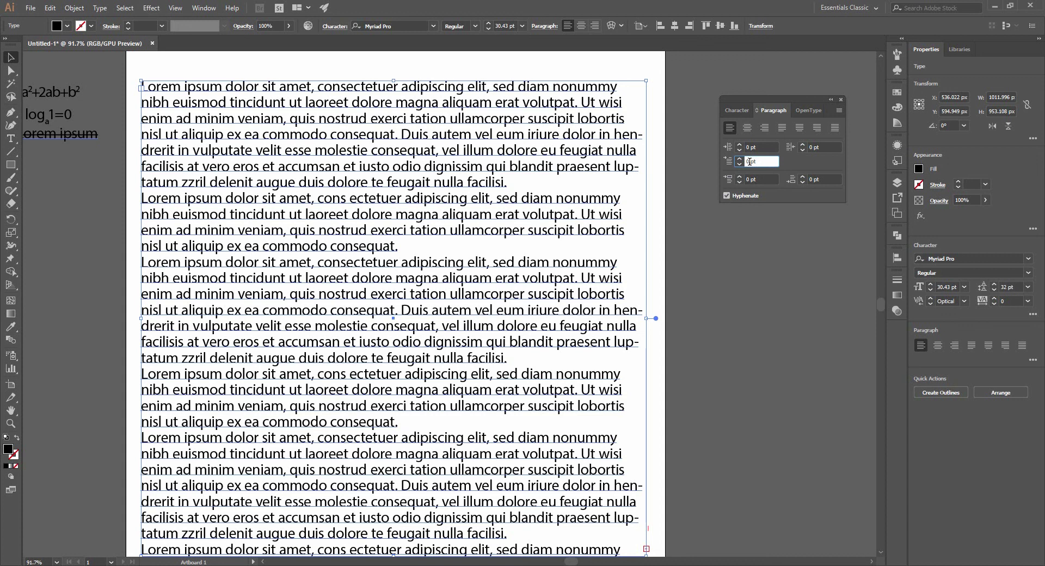
pyautogui.hotkey('ctrl', 'a')
pyautogui.press('BackSpace')
pyautogui.write('20')
pyautogui.press('Return')
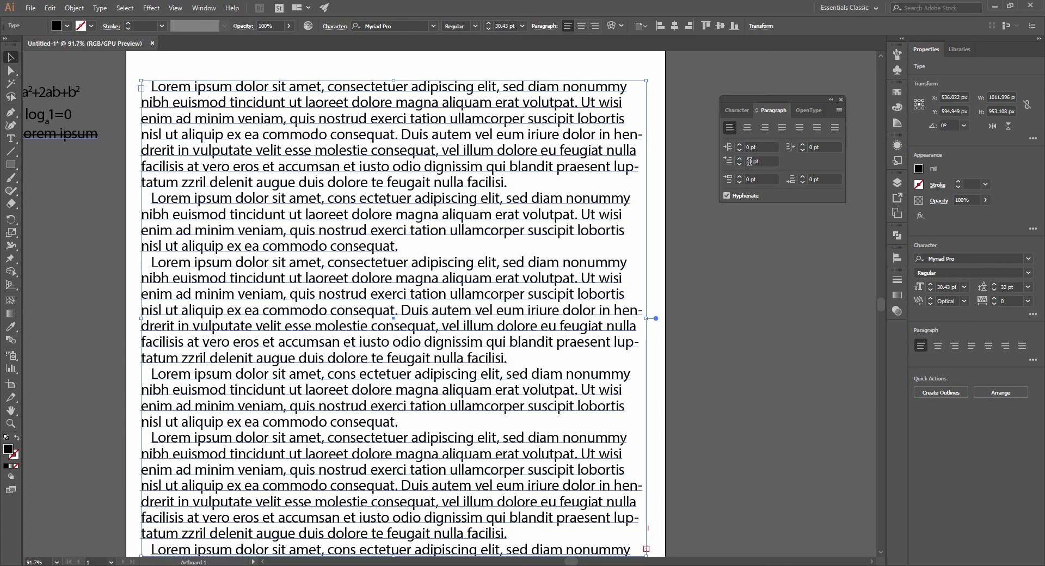
pyautogui.click(109, 122)
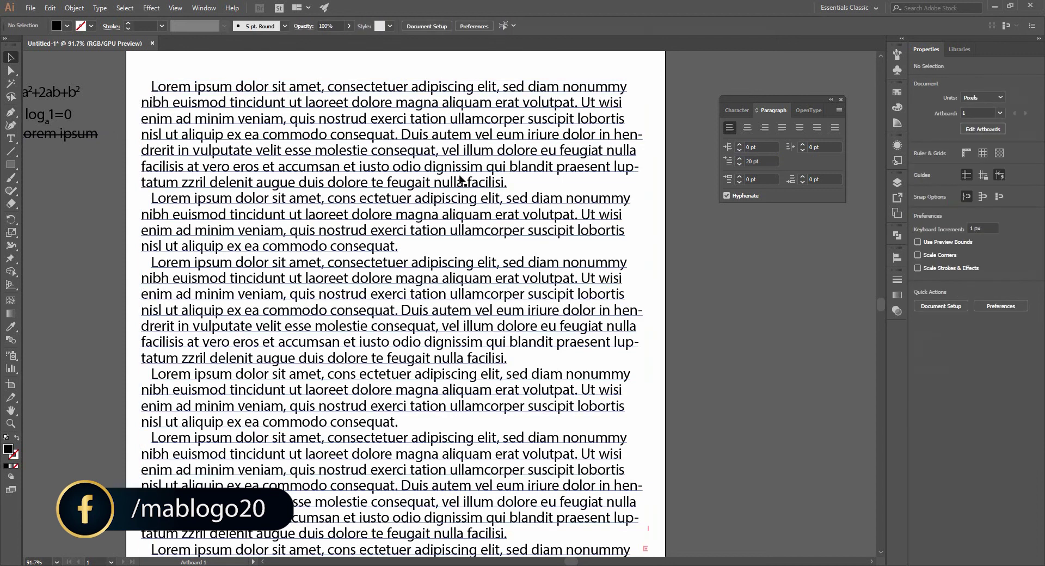
pyautogui.click(754, 162)
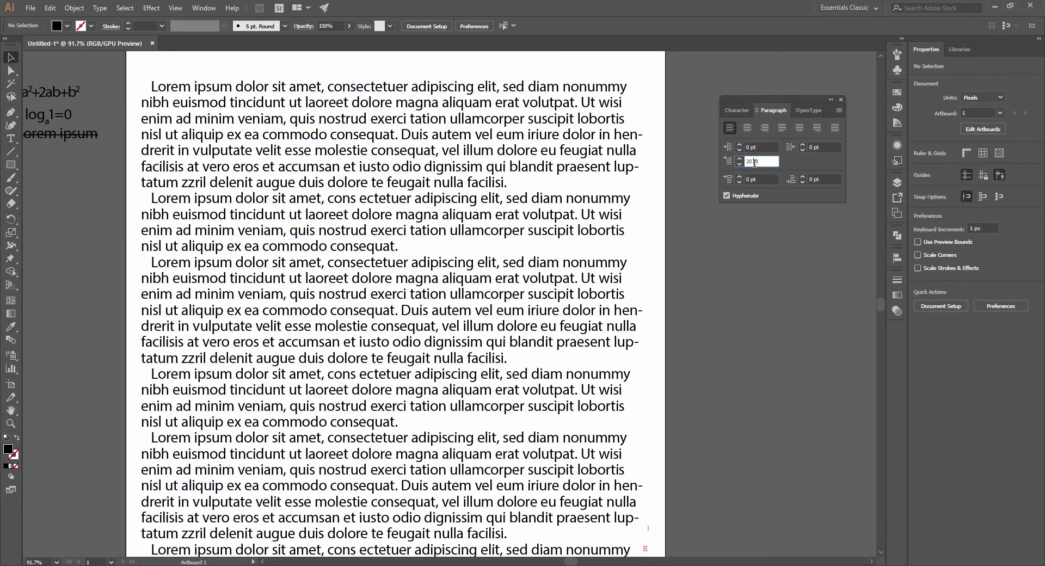
pyautogui.press('BackSpace')
pyautogui.press('BackSpace')
pyautogui.write('60')
pyautogui.press('Return')
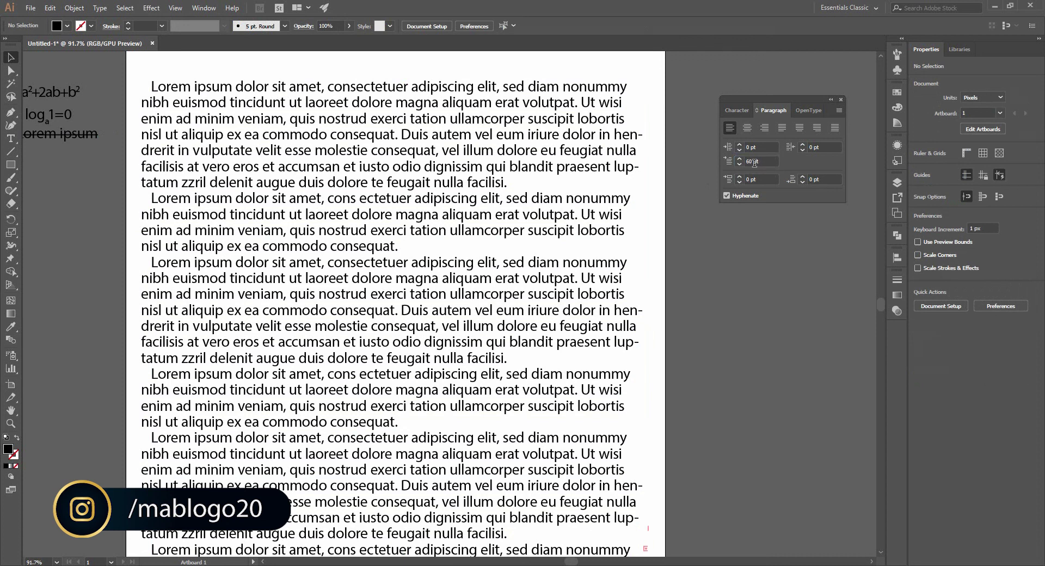
pyautogui.hotkey('ctrl', 'z')
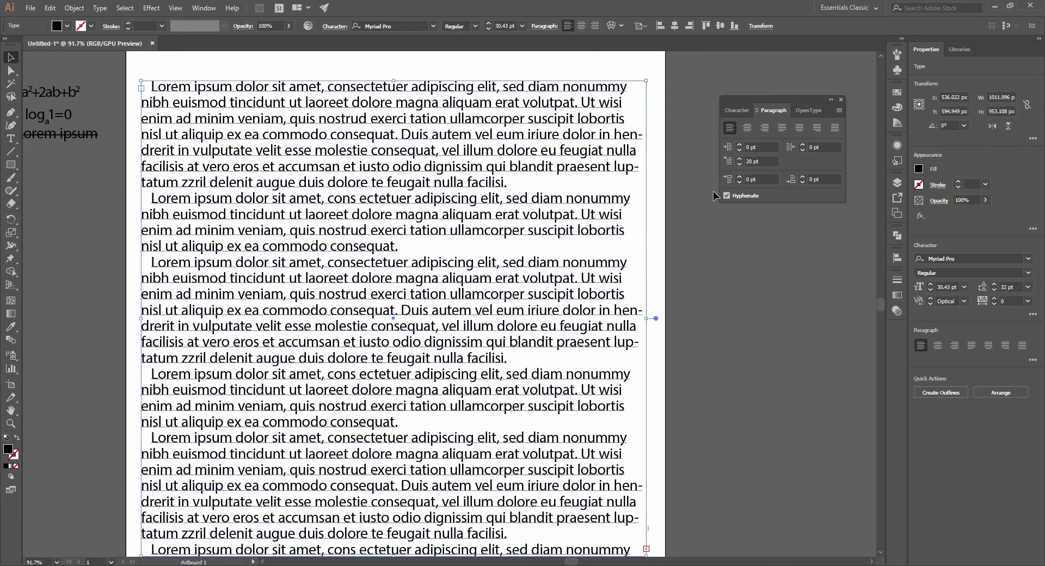
# Increase the first-line left indent of the placeholder area text to 60 pt and deselect it.
pyautogui.click(751, 161)
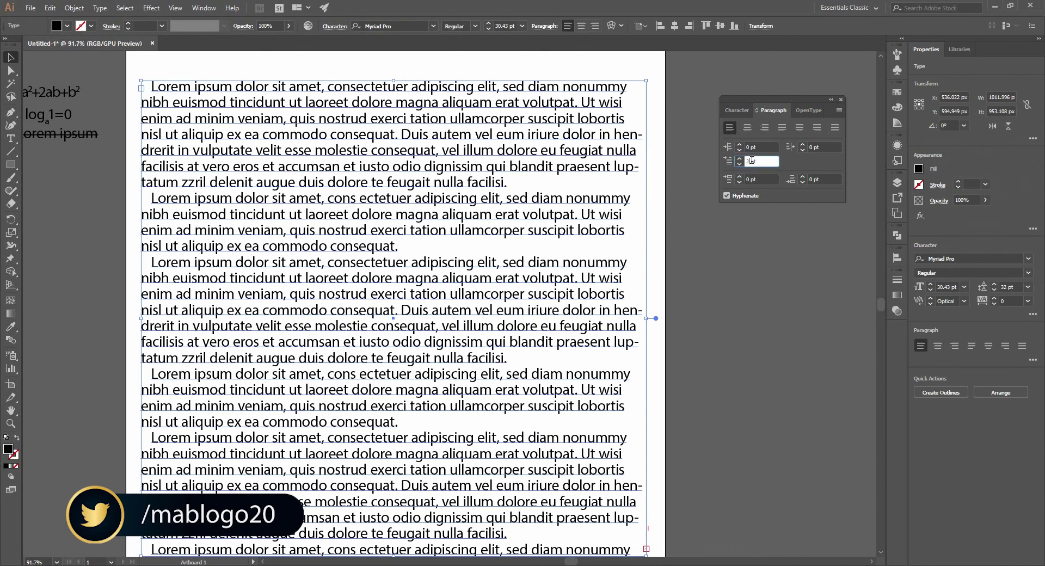
pyautogui.write('60')
pyautogui.press('Return')
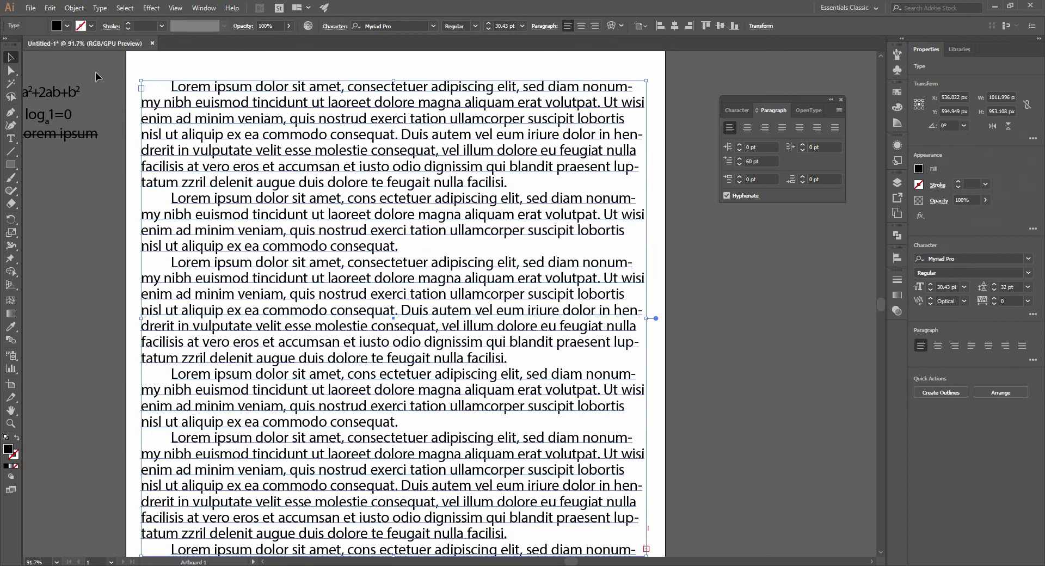
pyautogui.click(96, 72)
# Select the placeholder area text again and reset its first-line left indent to 0 pt.
pyautogui.click(171, 113)
pyautogui.click(754, 161)
pyautogui.press('BackSpace')
pyautogui.press('BackSpace')
pyautogui.write('0')
pyautogui.press('Return')
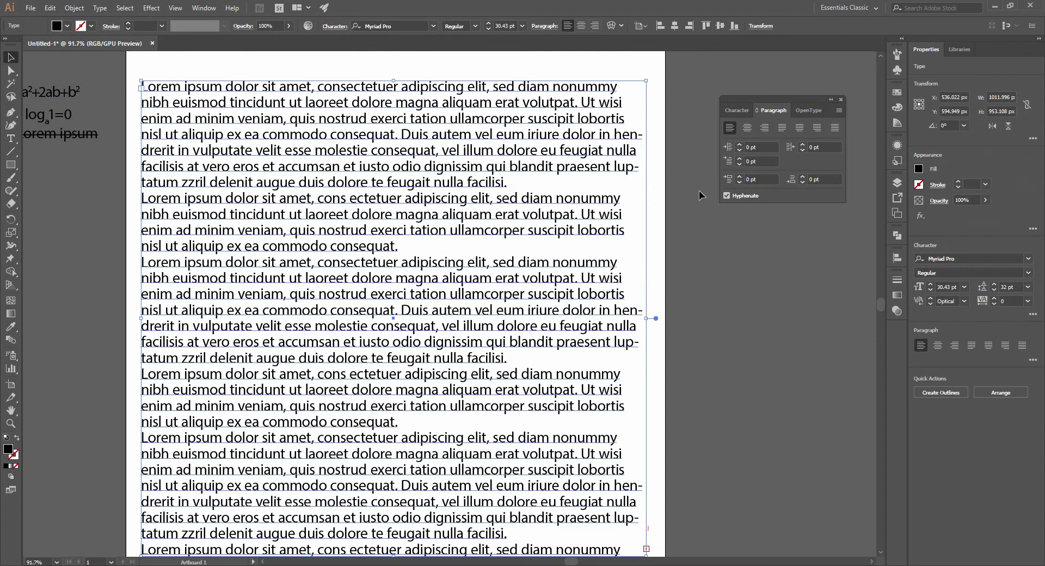
# Set the first-line left indent of the placeholder area text back to 60 pt and deselect the text.
pyautogui.click(750, 161)
pyautogui.press('BackSpace')
pyautogui.write('8pt')
pyautogui.press('Return')
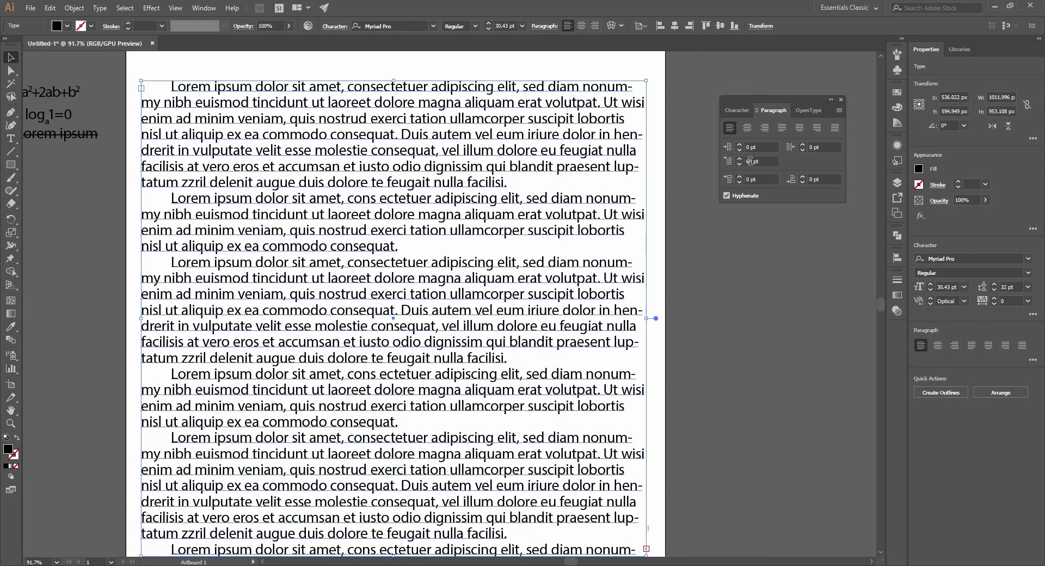
pyautogui.click(658, 240)
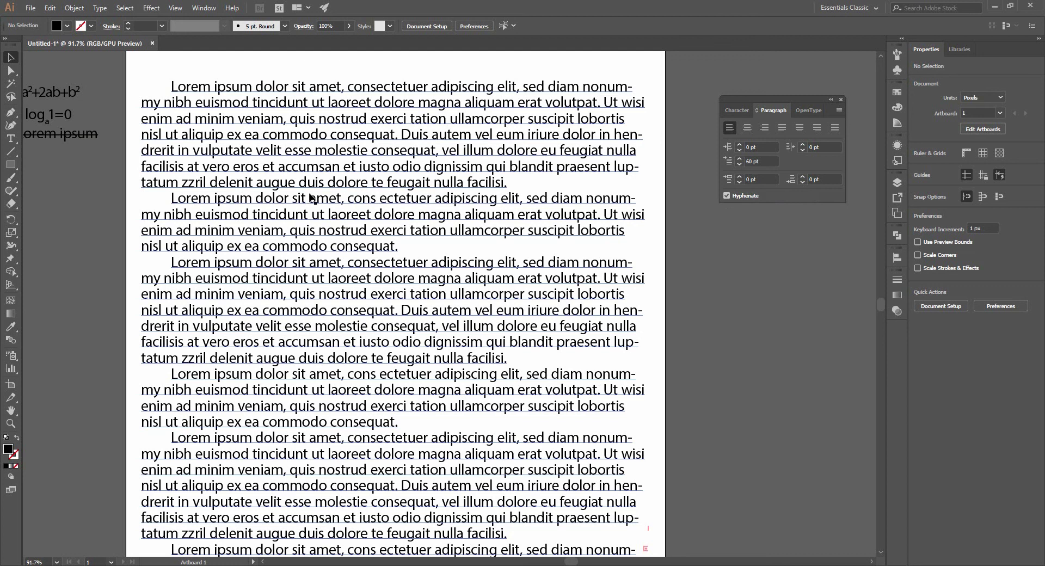
pyautogui.click(748, 179)
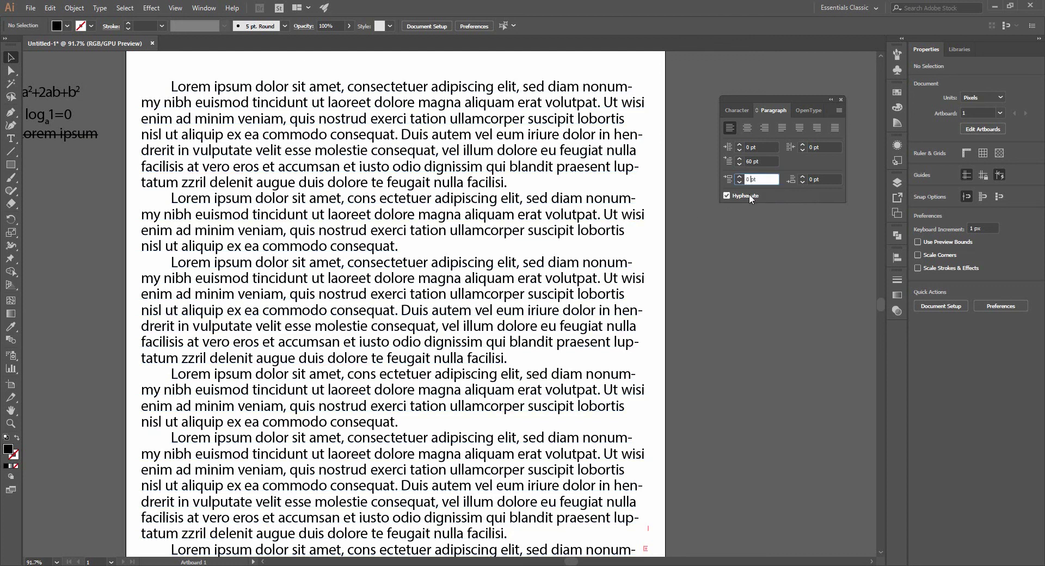
pyautogui.press('BackSpace')
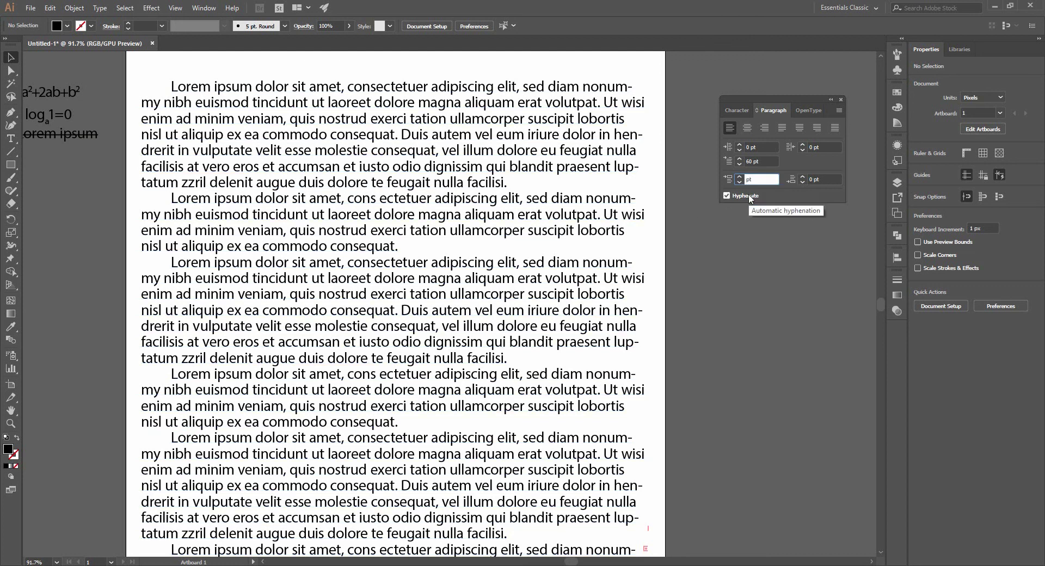
pyautogui.write('50')
pyautogui.press('Return')
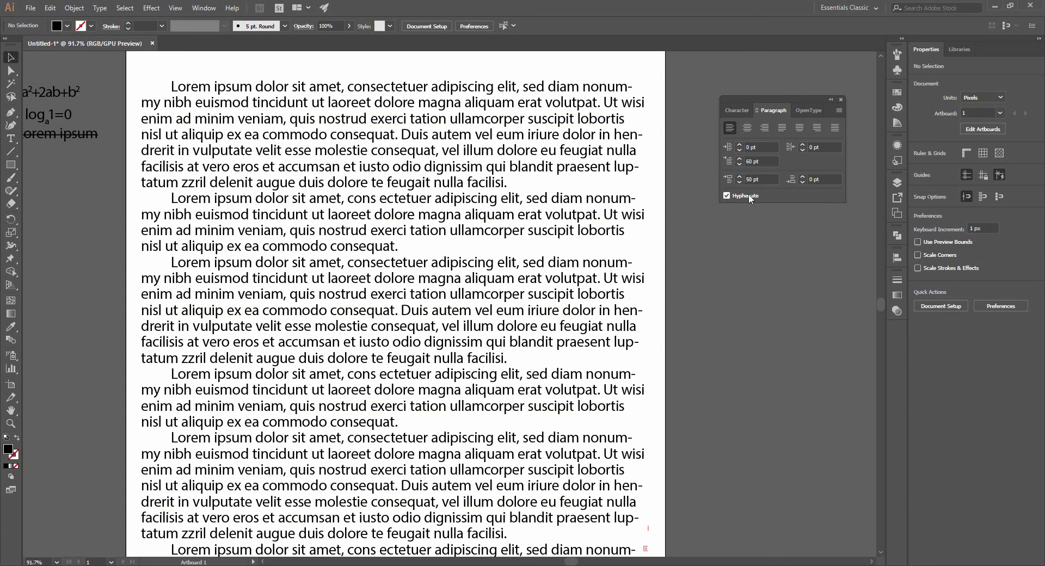
# Select the placeholder area text, set its space before paragraph to 50 pt, and review the paragraph spacing with the text deselected.
pyautogui.click(552, 224)
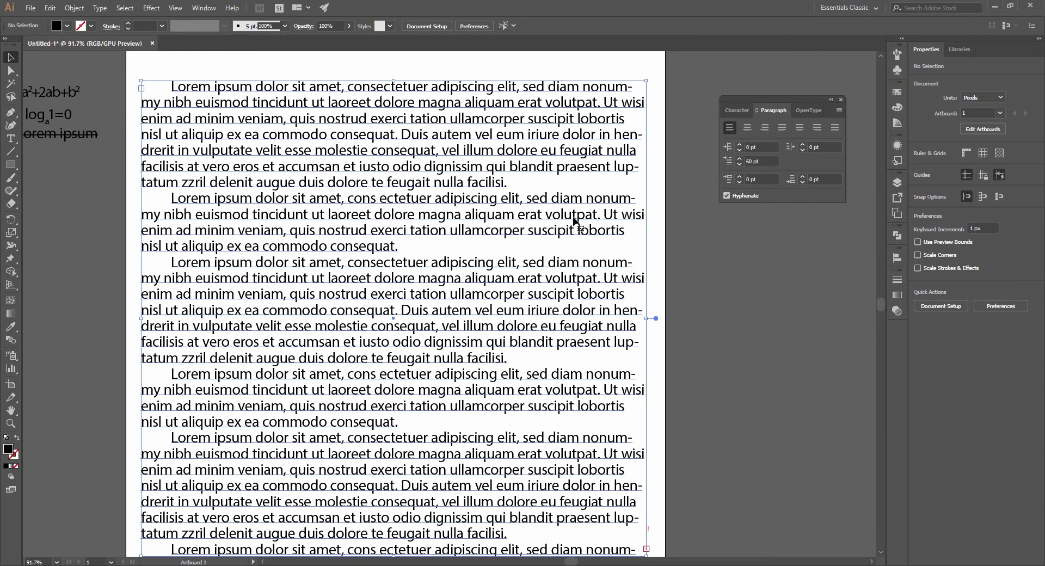
pyautogui.click(751, 178)
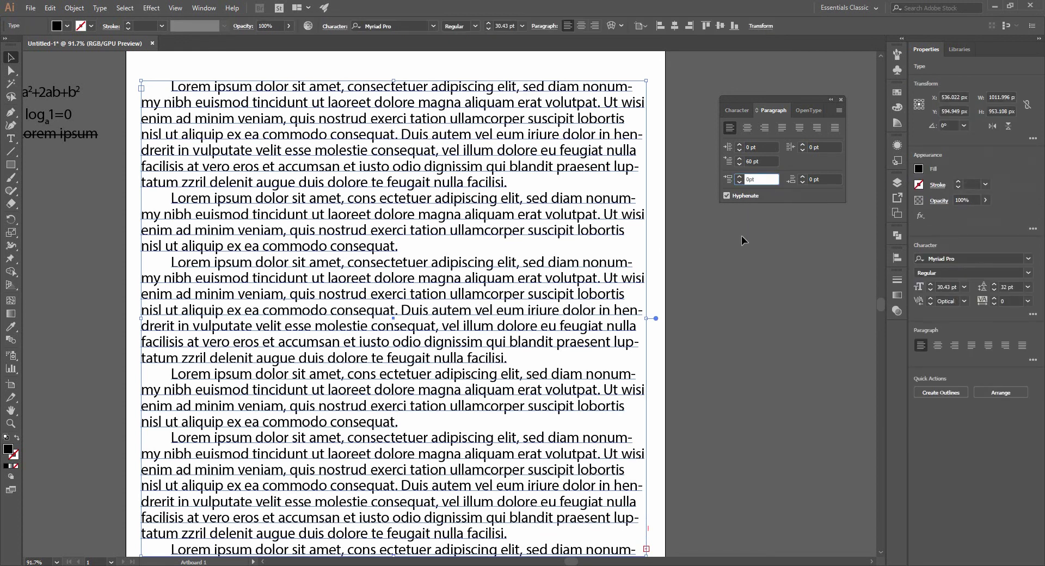
pyautogui.press('BackSpace')
pyautogui.write('50')
pyautogui.press('Return')
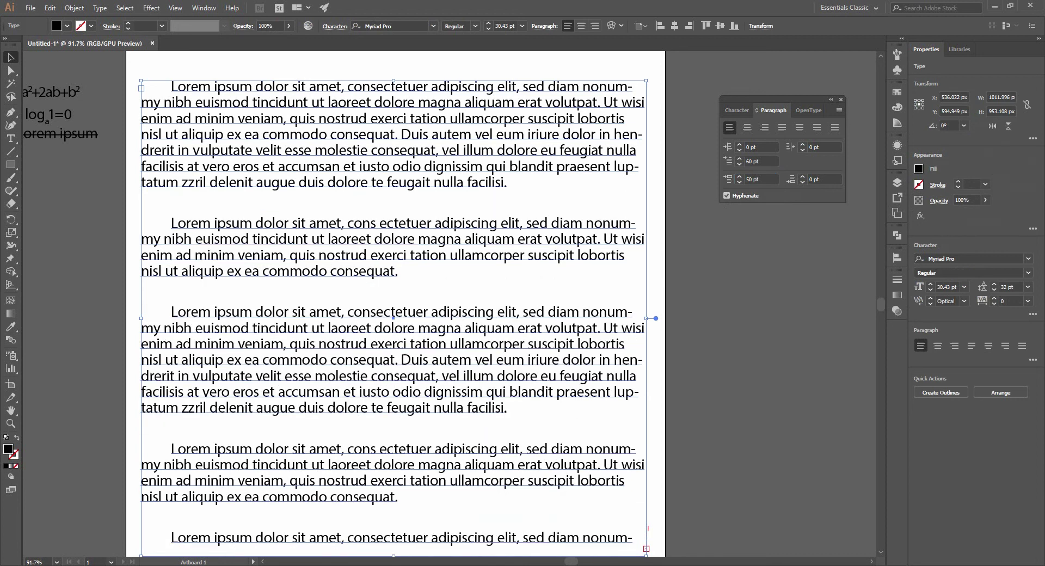
pyautogui.click(114, 253)
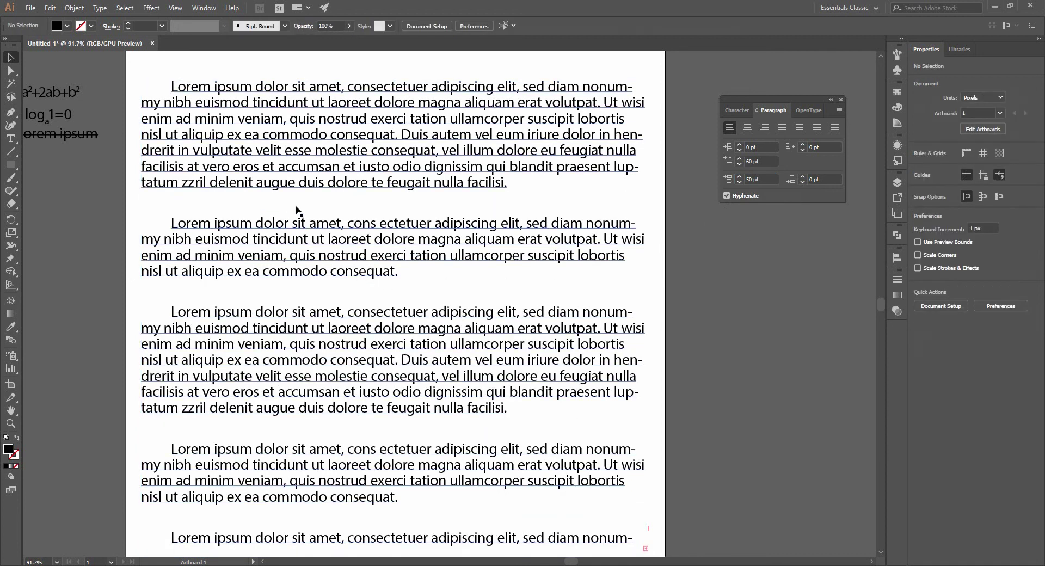
pyautogui.scroll(-2, 468, 326)
pyautogui.scroll(2, 471, 326)
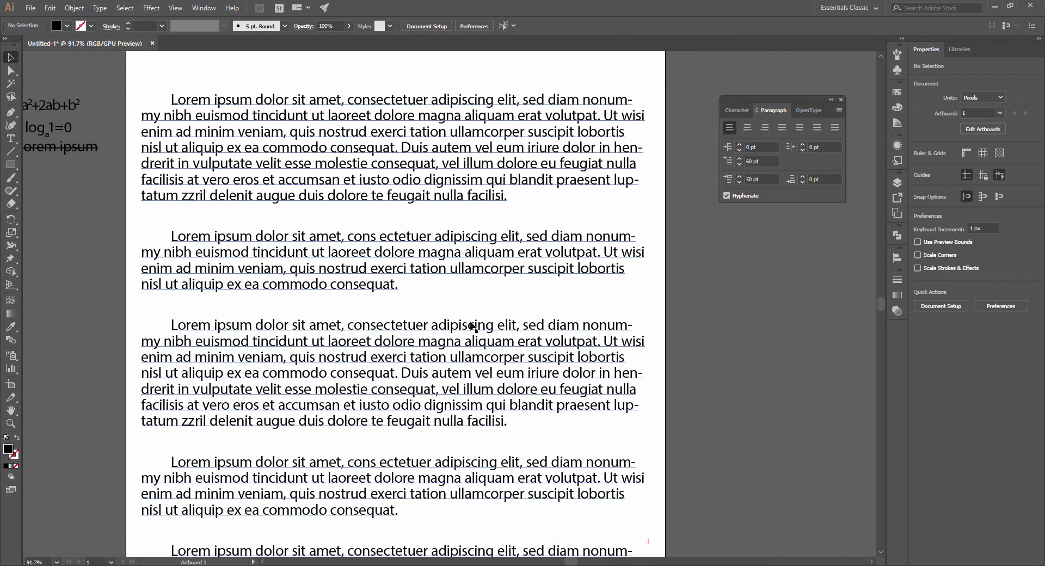
pyautogui.scroll(-1, 472, 326)
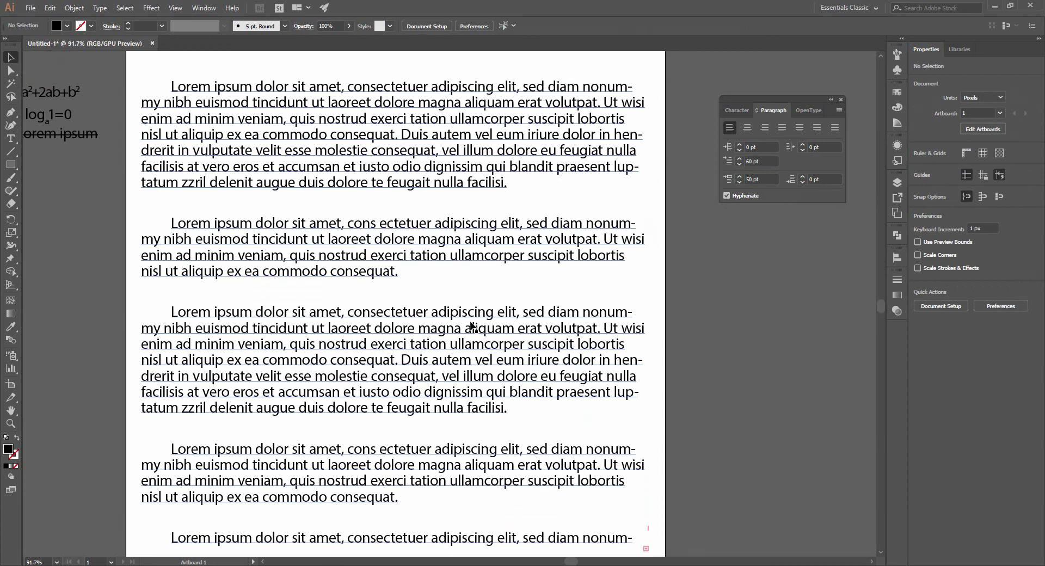
pyautogui.scroll(-1, 472, 326)
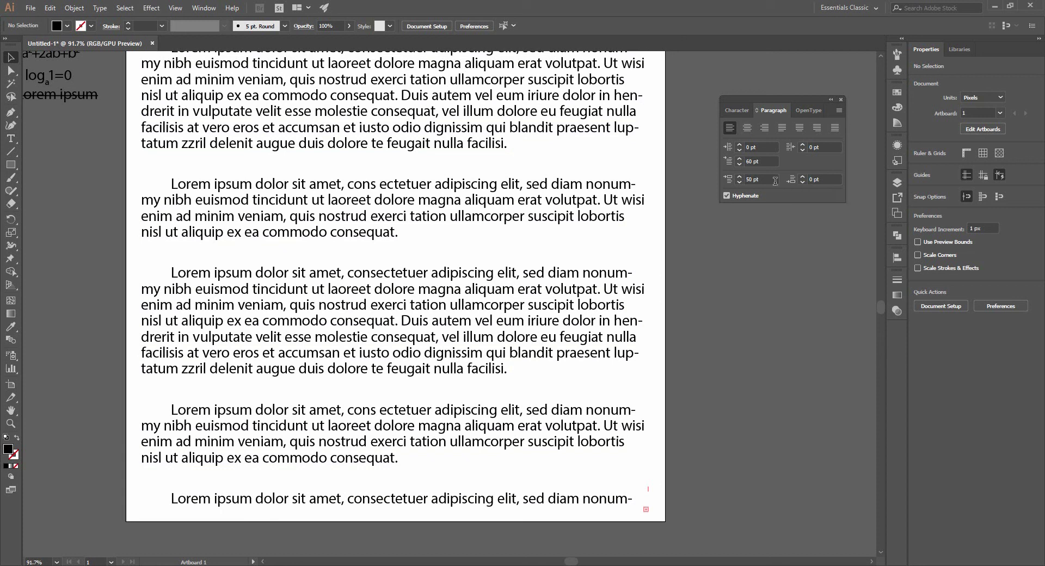
pyautogui.click(756, 179)
pyautogui.press('BackSpace')
pyautogui.press('BackSpace')
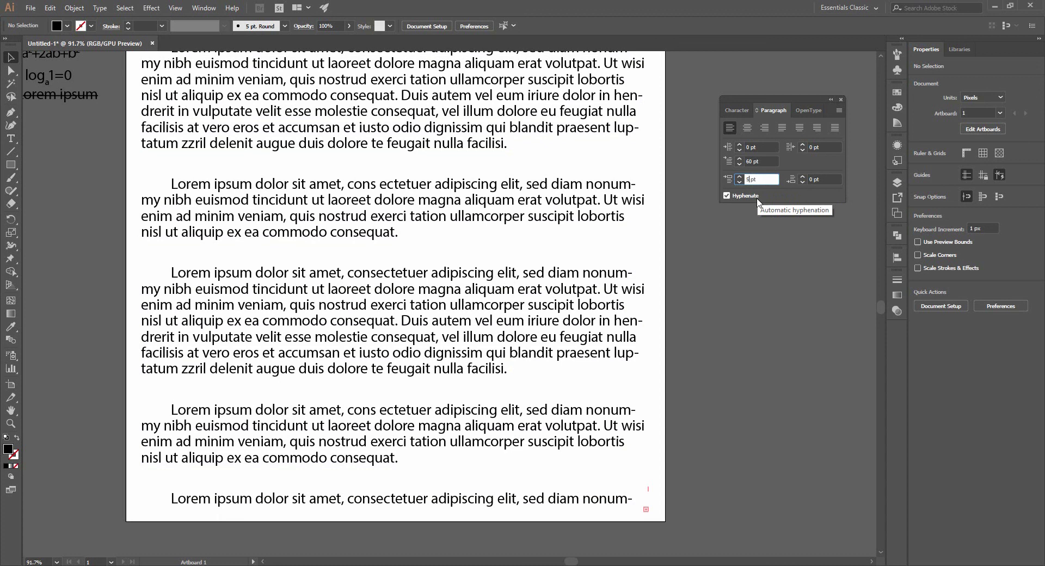
pyautogui.write('0')
pyautogui.press('Return')
# Select the placeholder area text, reset its space before paragraph to 0 pt, and deselect it.
pyautogui.click(565, 200)
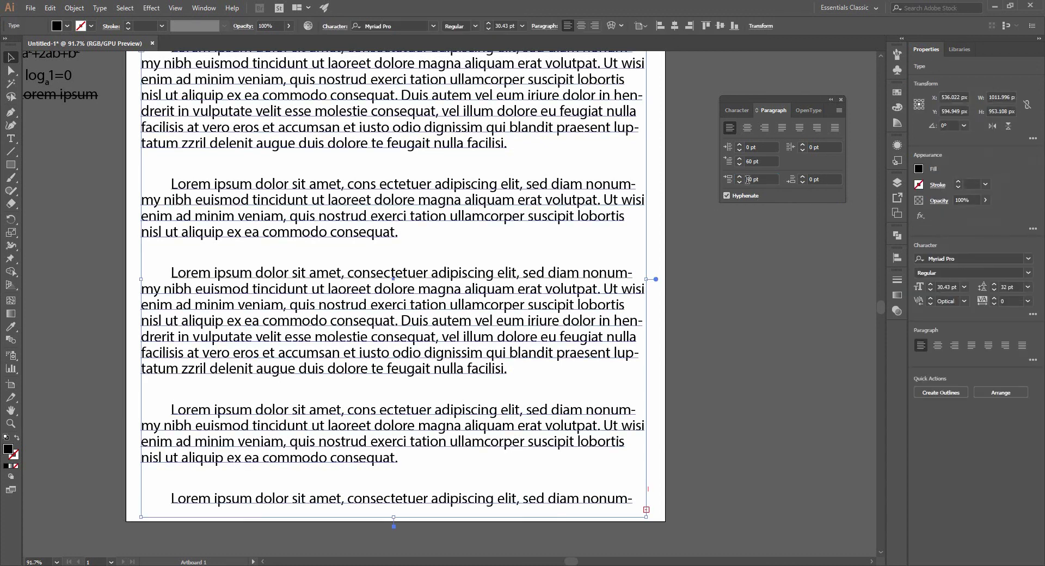
pyautogui.click(755, 179)
pyautogui.write('0')
pyautogui.press('Return')
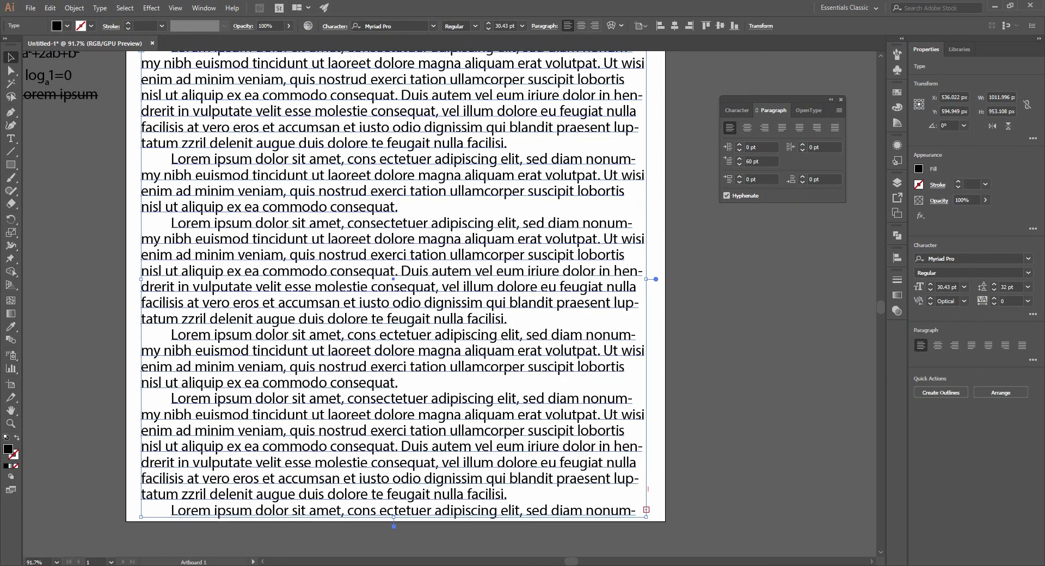
pyautogui.click(698, 296)
pyautogui.scroll(3, 612, 268)
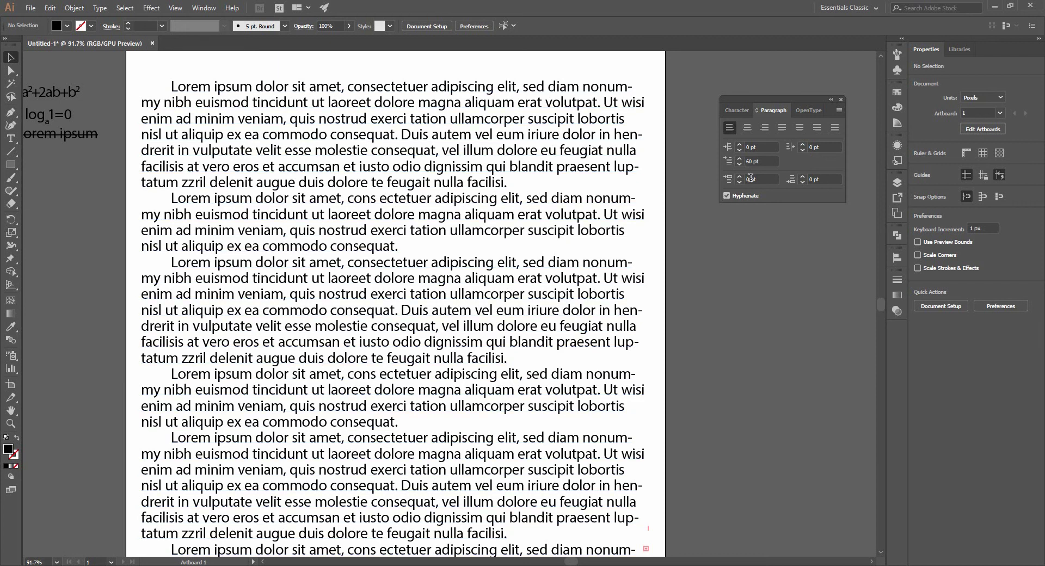
# Select the placeholder area text and set its space after paragraph to 50 pt.
pyautogui.click(815, 179)
pyautogui.click(495, 226)
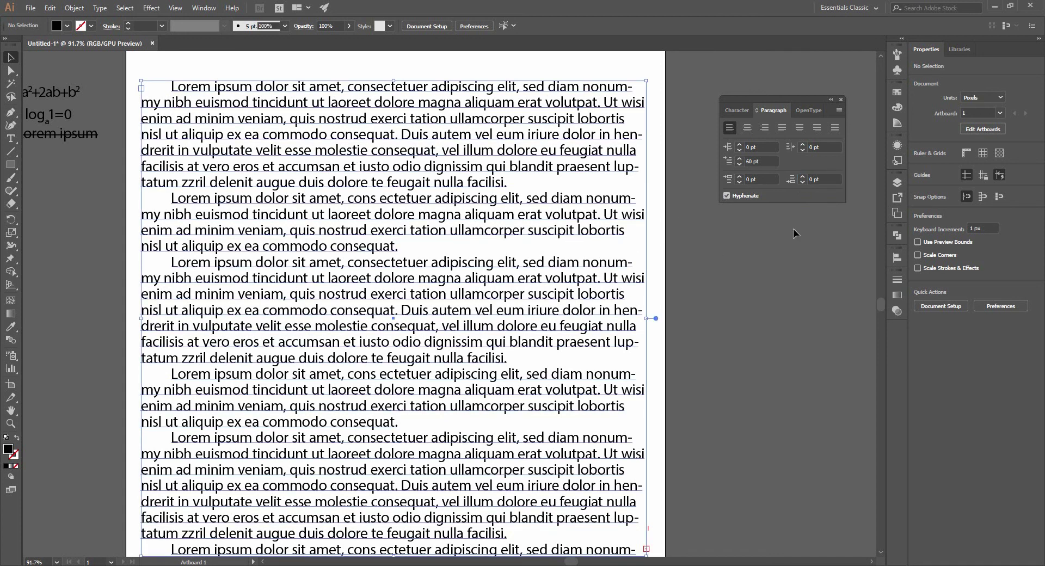
pyautogui.click(812, 179)
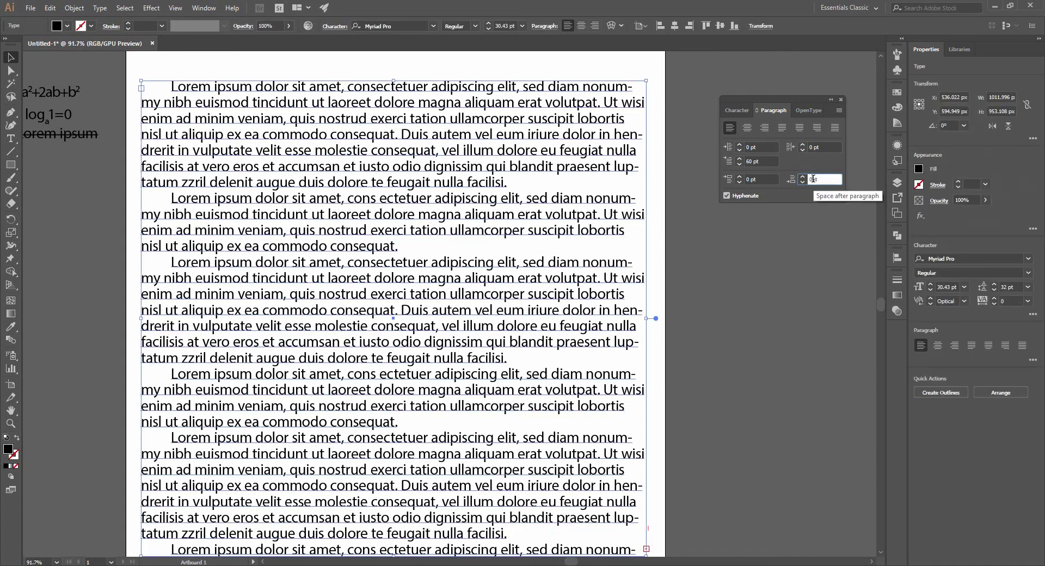
pyautogui.write('50 pt')
pyautogui.press('Return')
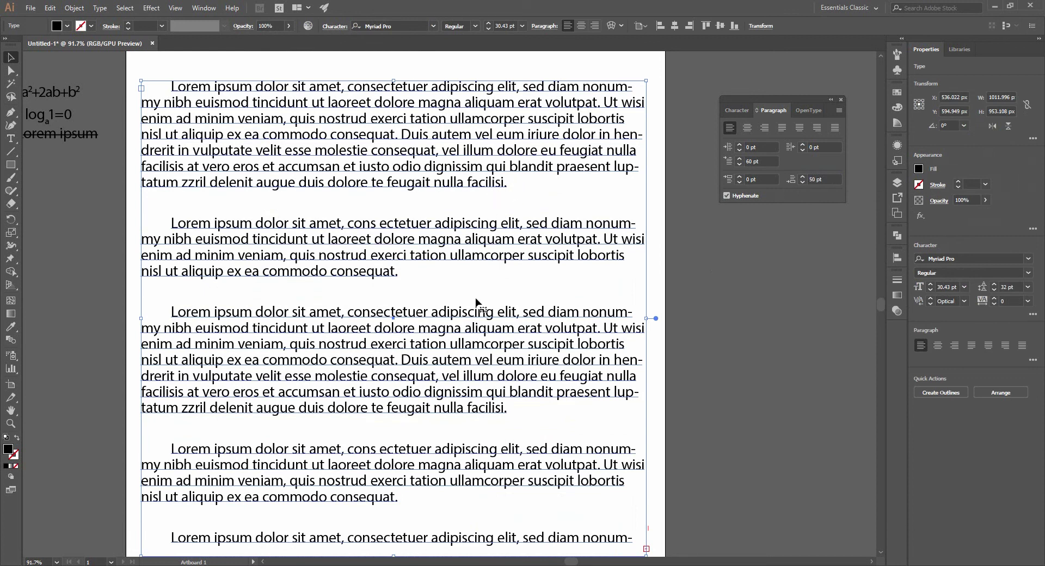
pyautogui.scroll(-2, 476, 303)
pyautogui.scroll(2, 475, 303)
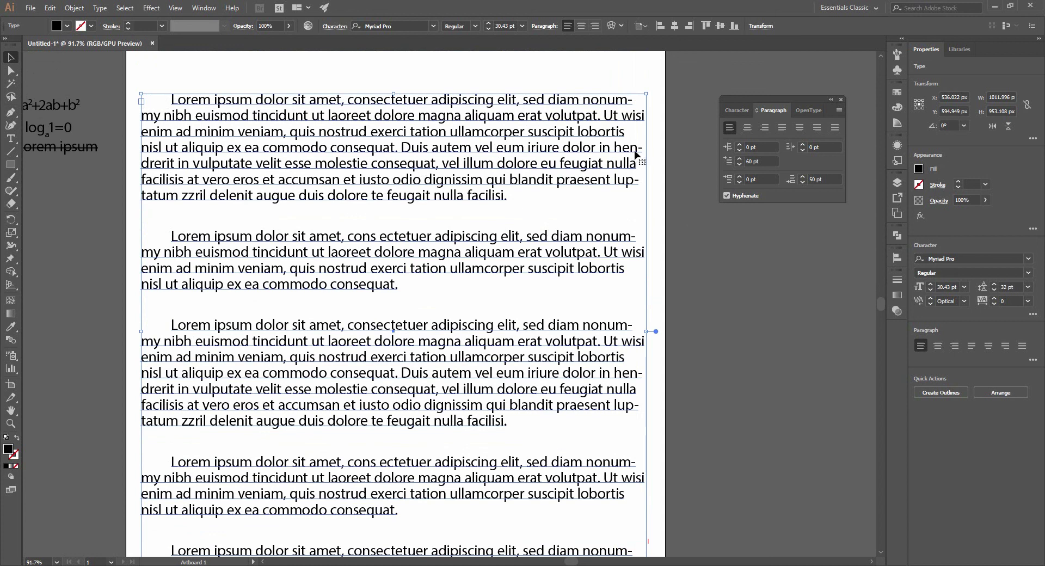
# Turn automatic hyphenation off for the placeholder area text, turn it back on, and check the line ends.
pyautogui.click(727, 197)
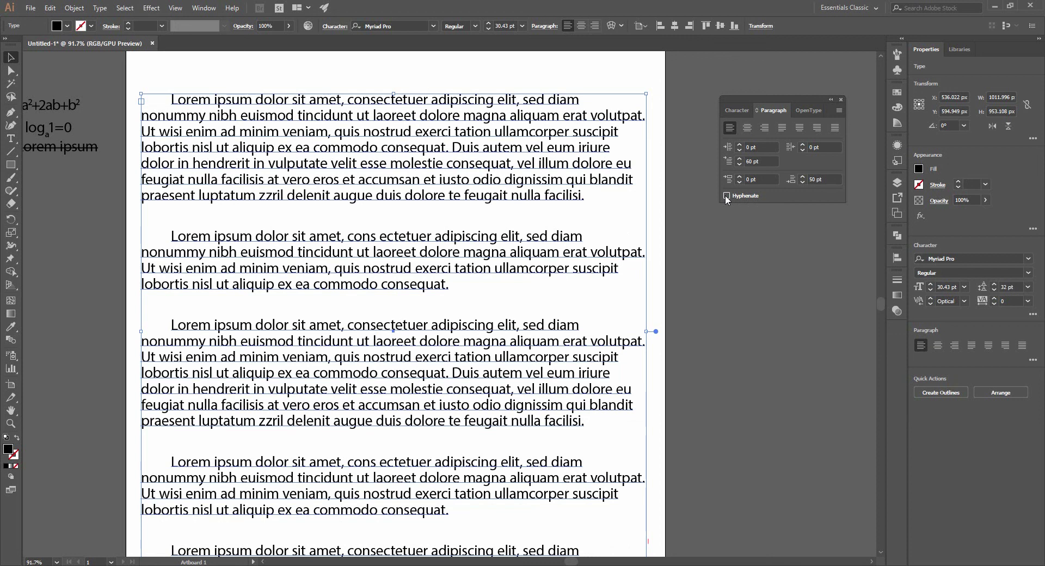
pyautogui.click(727, 197)
pyautogui.scroll(-2, 650, 329)
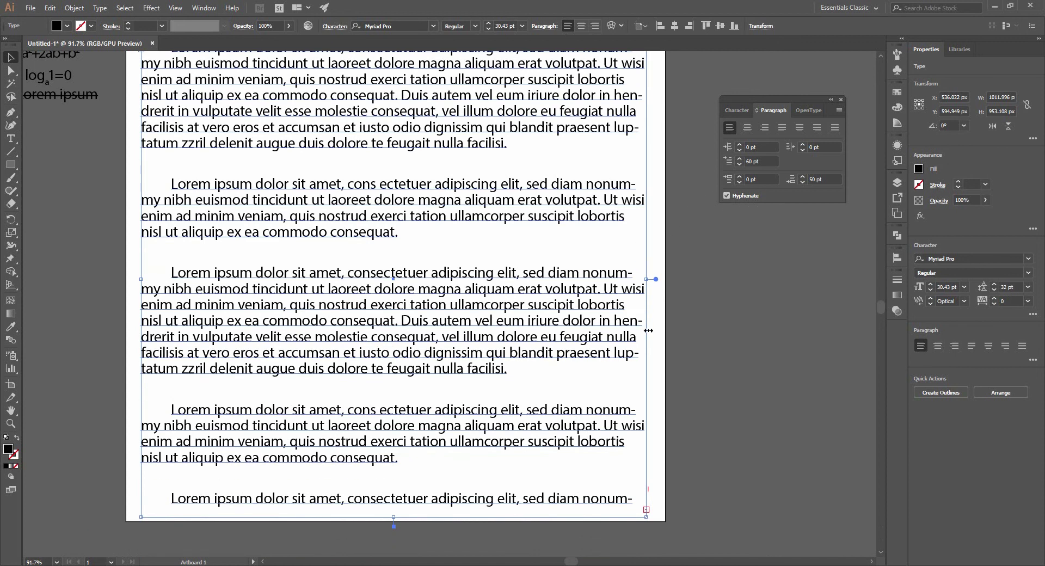
pyautogui.scroll(-1, 649, 331)
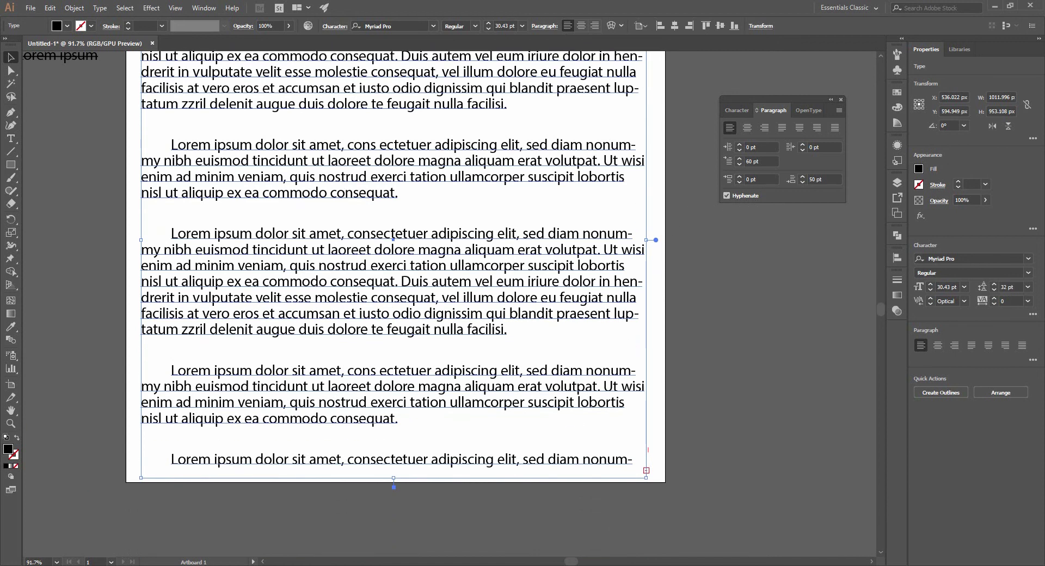